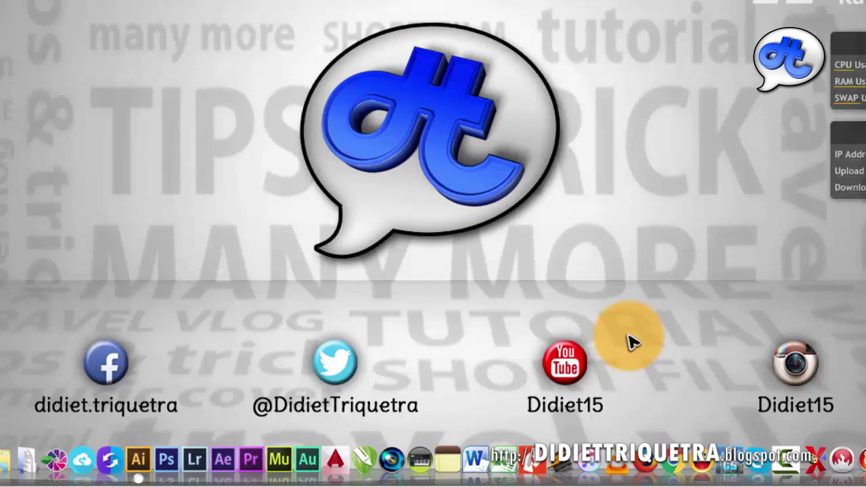
Launch Adobe Illustrator CS6 from its taskbar icon to open the Baseball document.
click(138, 460)
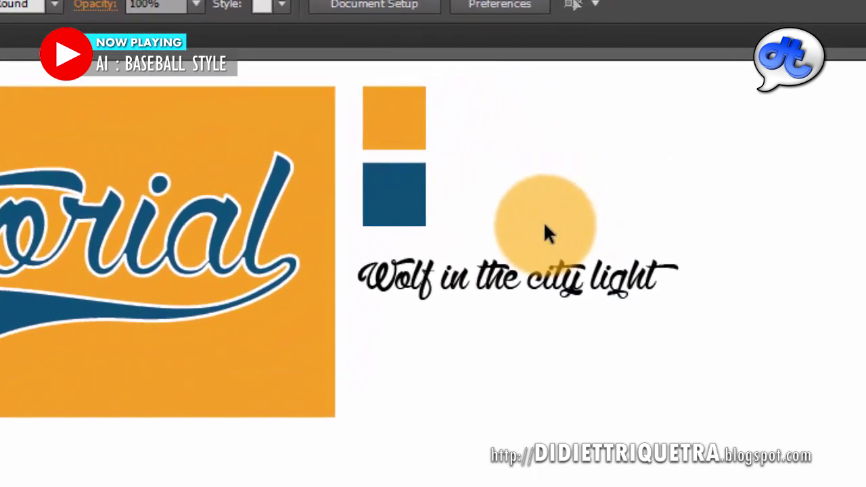
Inspect the 'Wolf in the city light' sample text and the orange and dark blue swatches, then pick the Type tool.
click(427, 281)
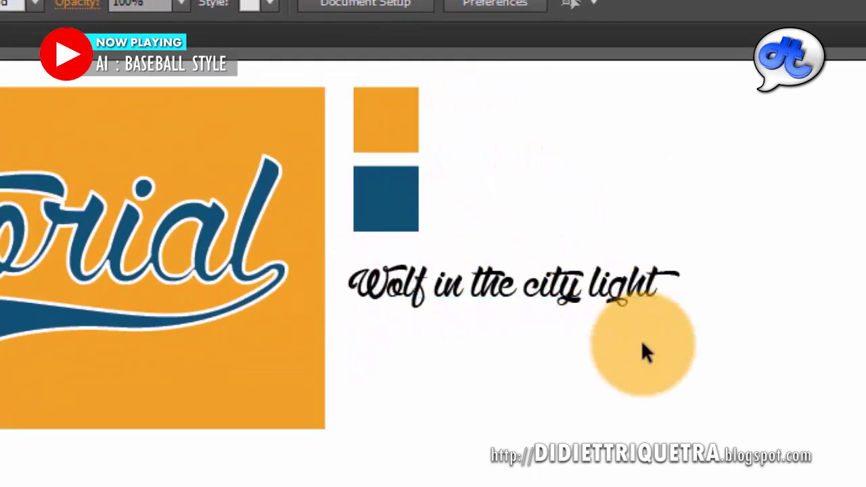
click(737, 326)
click(412, 124)
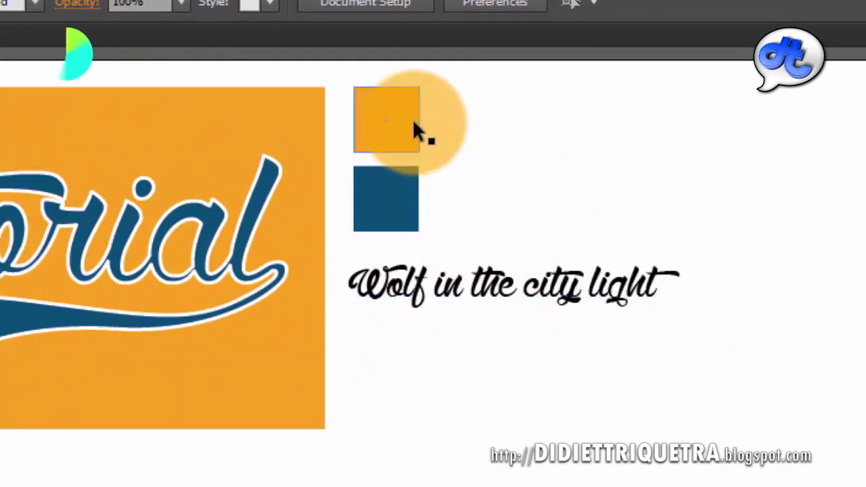
click(402, 223)
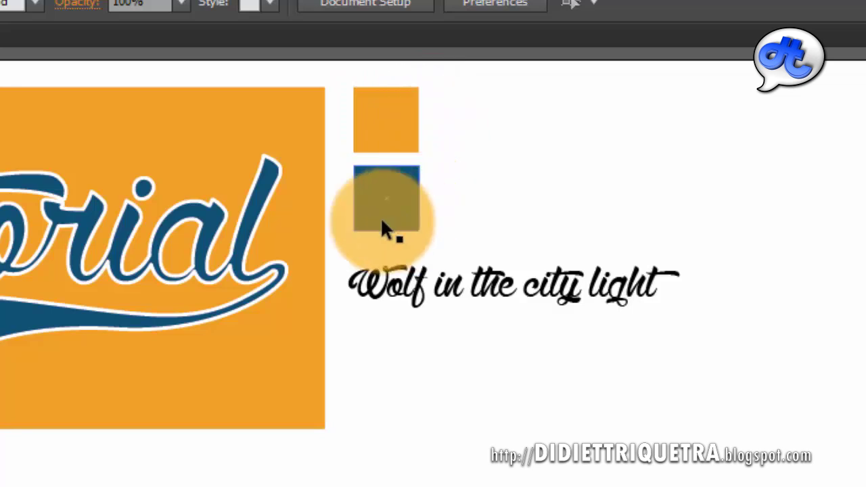
click(601, 292)
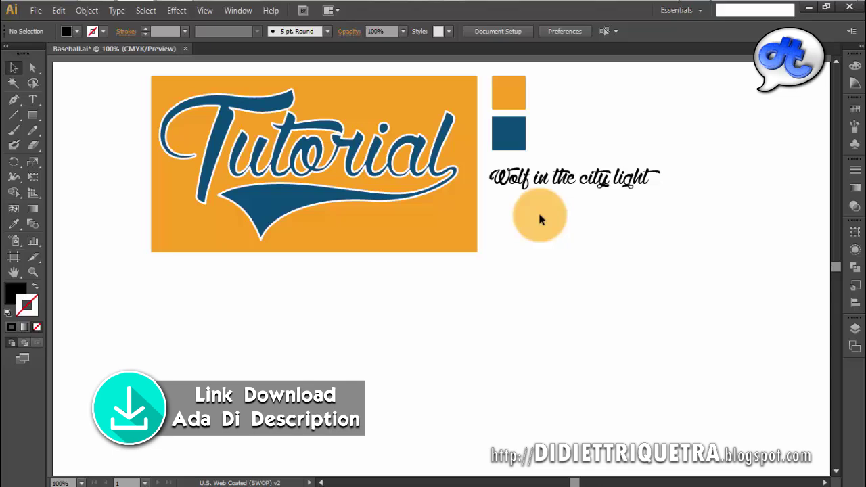
click(599, 237)
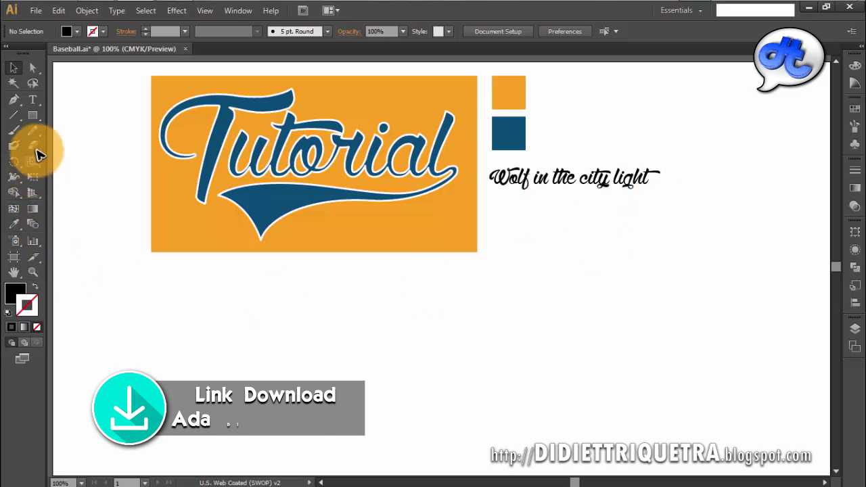
click(32, 99)
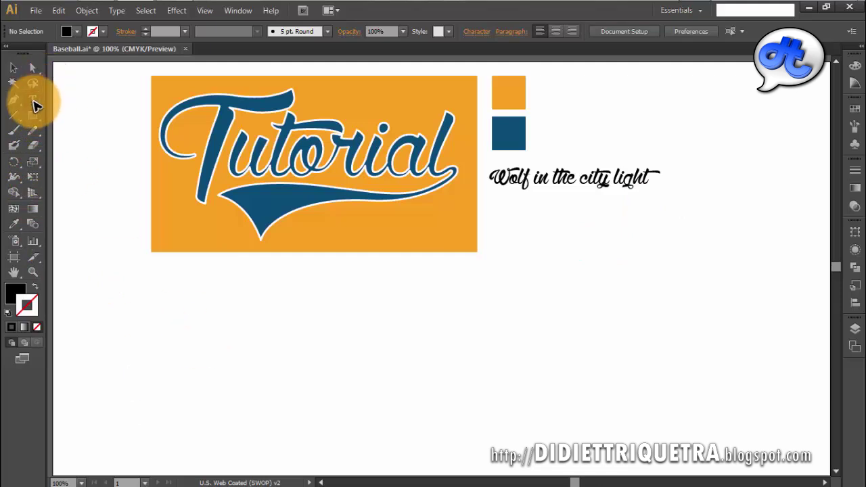
Type 'Tutorial' on the canvas, scale it to headline size and place it below the logo.
click(275, 336)
text(Tutorial)
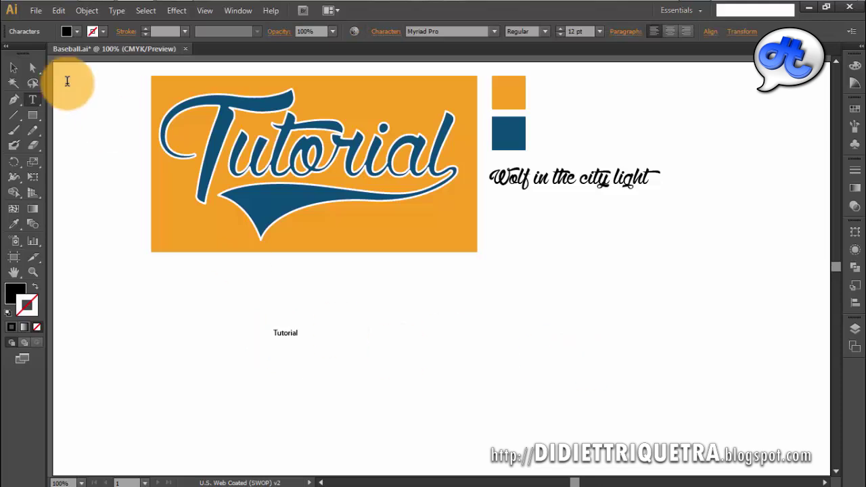
drag(300, 340, 498, 432)
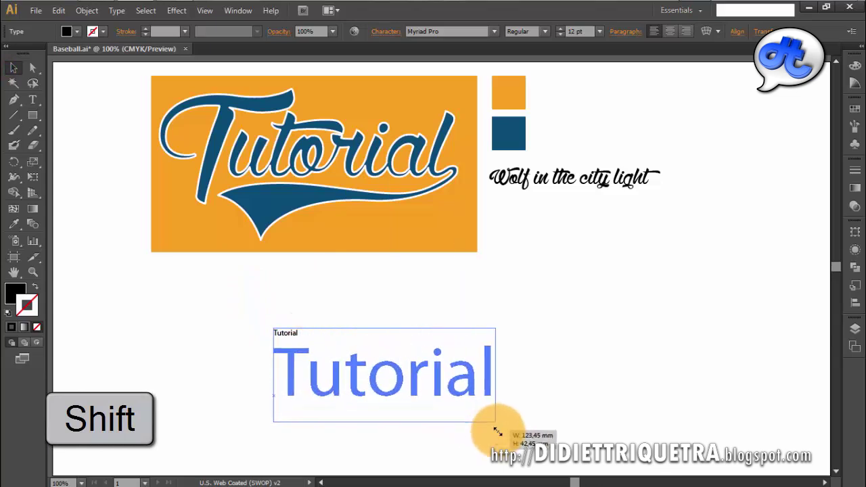
mouse_move(465, 377)
mouse_down()
mouse_move(427, 358)
mouse_move(484, 339)
mouse_up()
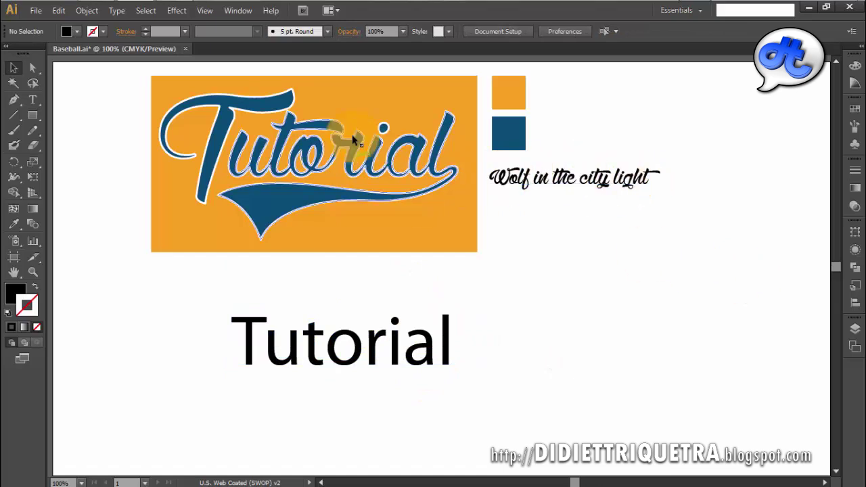
click(312, 337)
Change the Tutorial text's font to Wolf in the City Light.
click(459, 30)
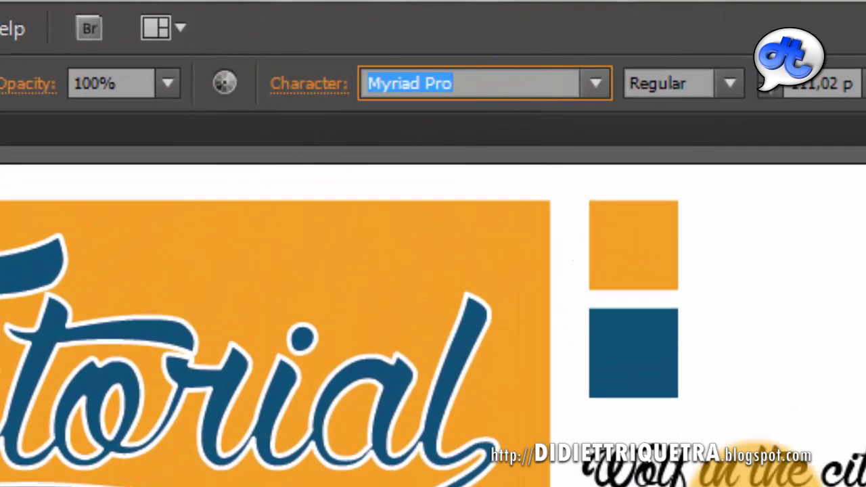
text(Wolf in the City)
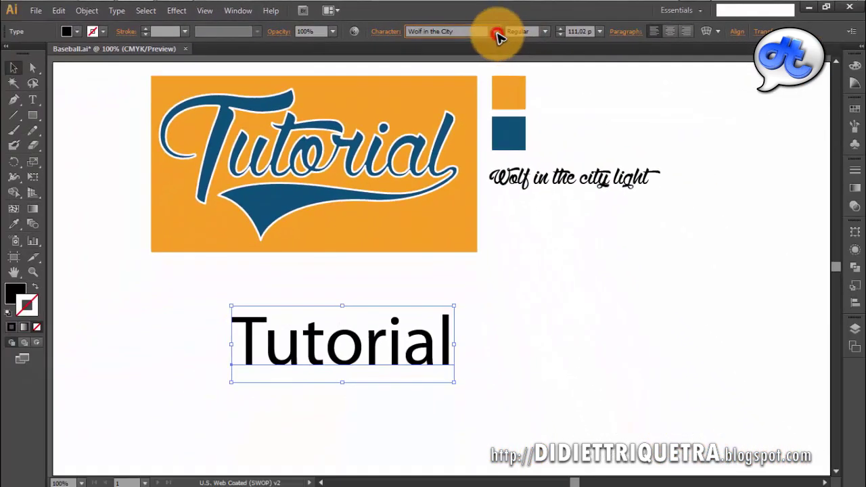
click(497, 33)
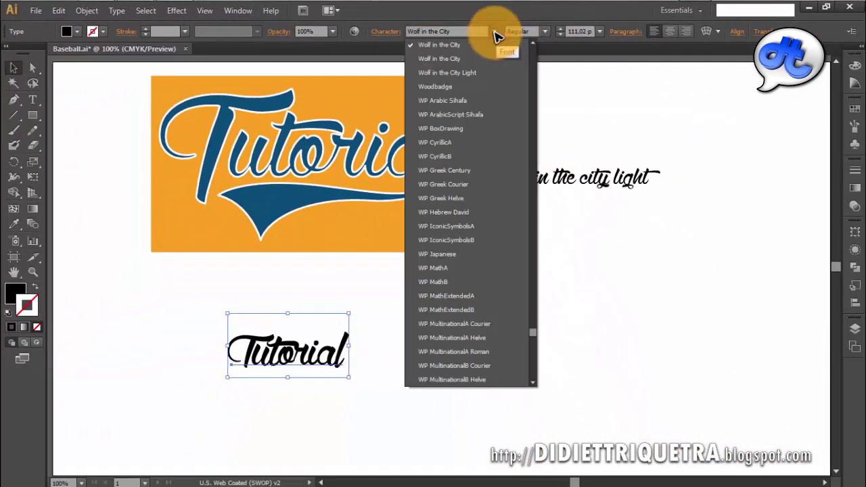
click(485, 74)
Enlarge the script Tutorial to about 265.64 pt and position it under the orange logo.
click(408, 364)
click(330, 357)
drag(350, 376, 547, 445)
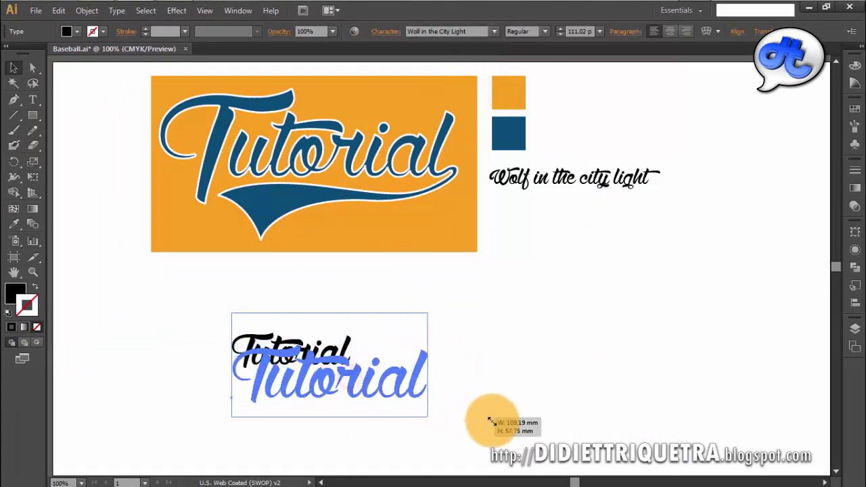
drag(427, 391, 395, 328)
mouse_move(441, 380)
mouse_down()
mouse_move(476, 407)
mouse_move(486, 403)
mouse_up()
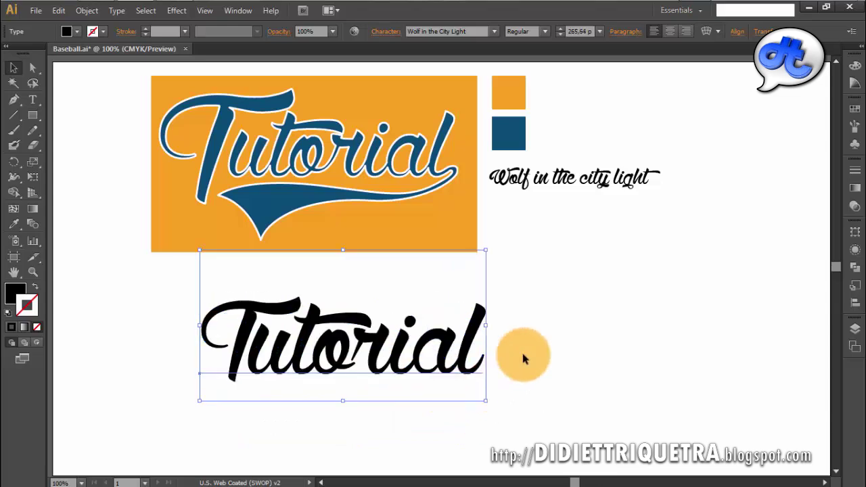
click(521, 350)
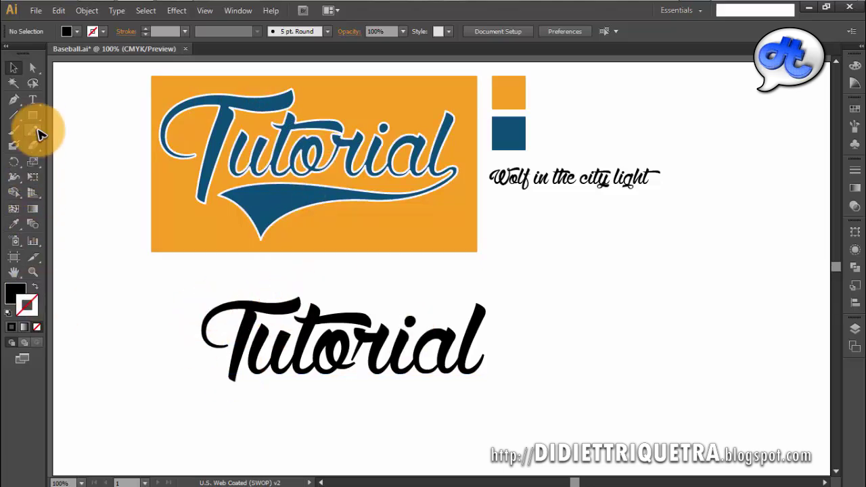
Delete the T from Tutorial and move the remaining 'utorial' to the right.
click(33, 99)
drag(247, 355, 186, 353)
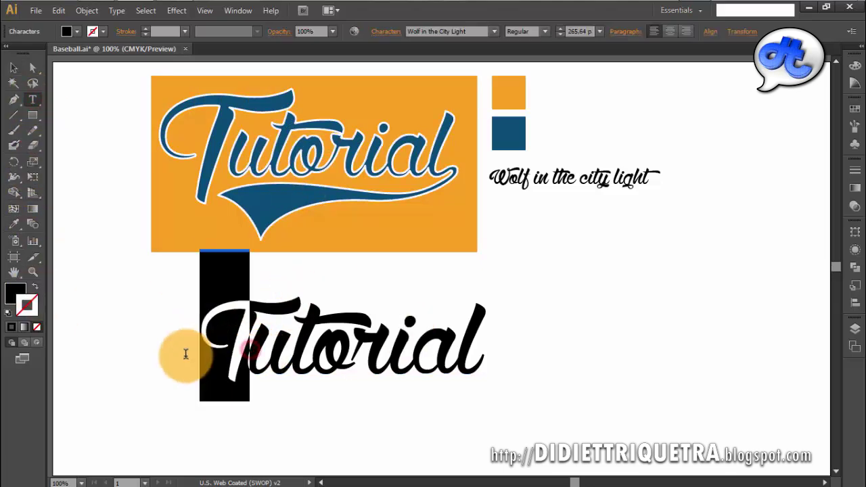
key(BackSpace)
click(17, 68)
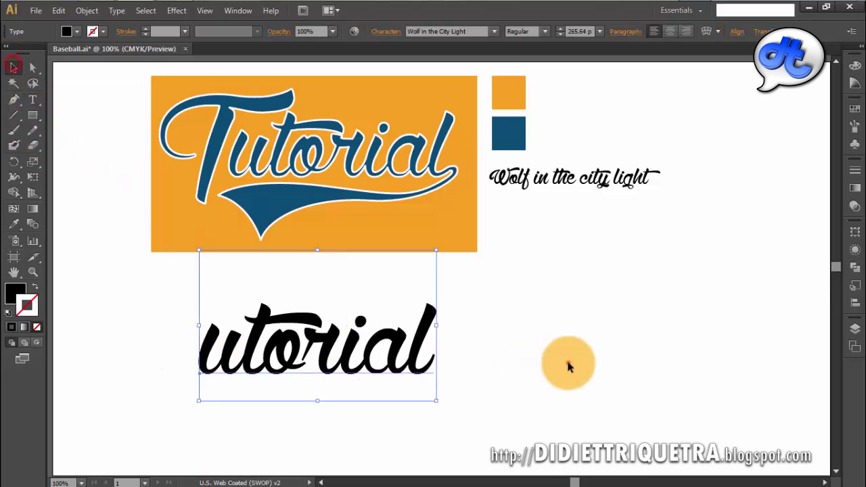
click(564, 361)
drag(343, 339, 544, 345)
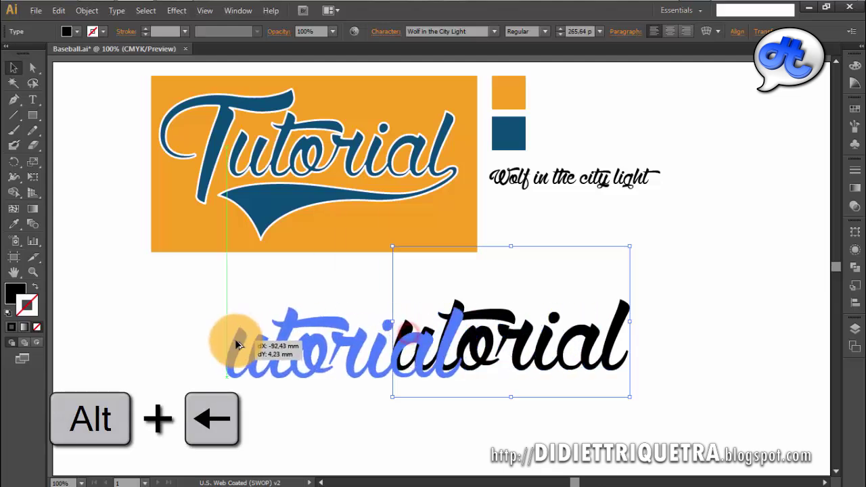
Alt-drag a copy of 'utorial' to its left and retype it as 'T'.
drag(408, 337, 225, 344)
click(38, 102)
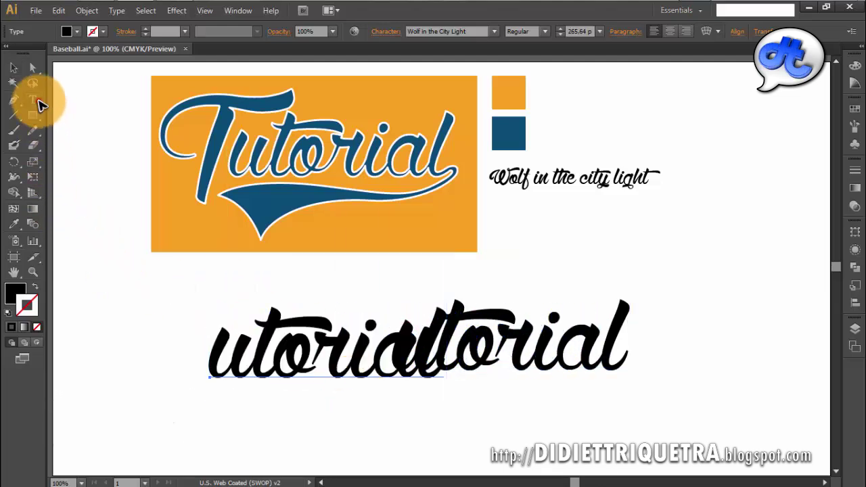
drag(213, 353, 512, 361)
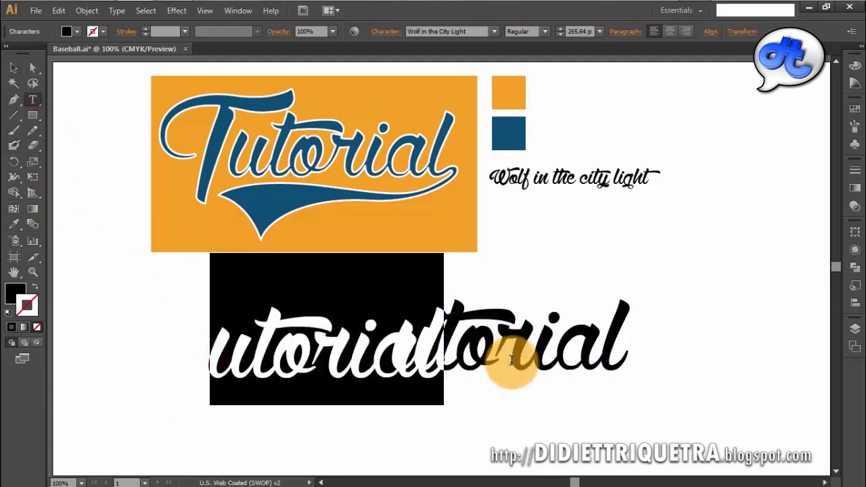
text(T)
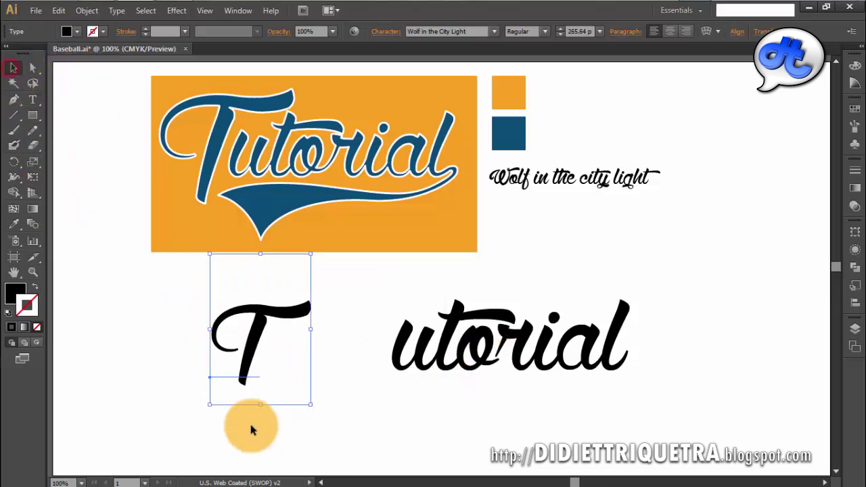
Enlarge the separate T and align it with 'utorial' so the word reads Tutorial.
drag(310, 404, 353, 467)
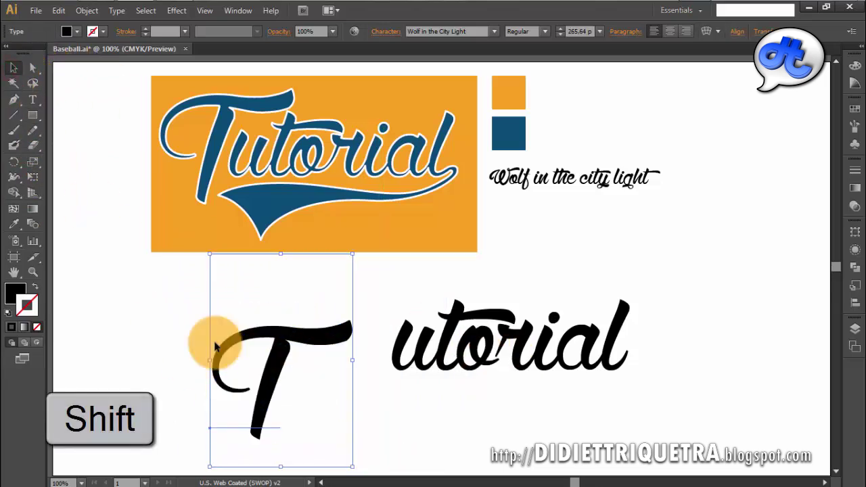
drag(265, 368, 206, 328)
drag(383, 352, 277, 353)
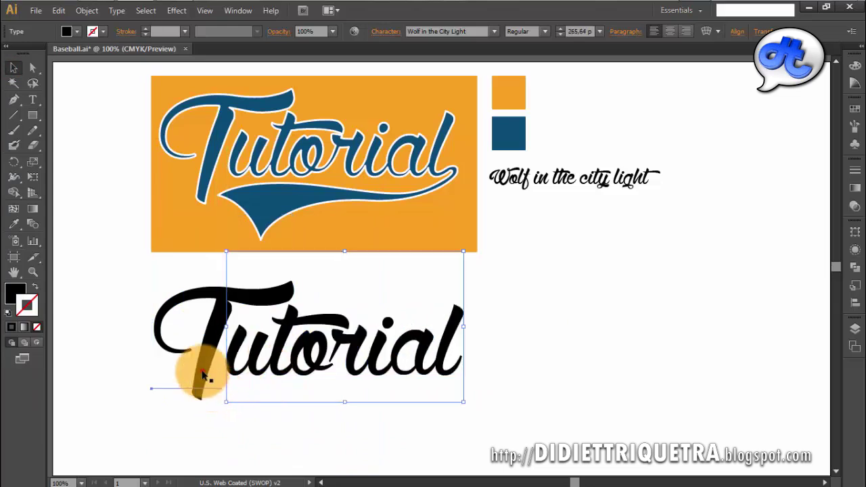
click(203, 376)
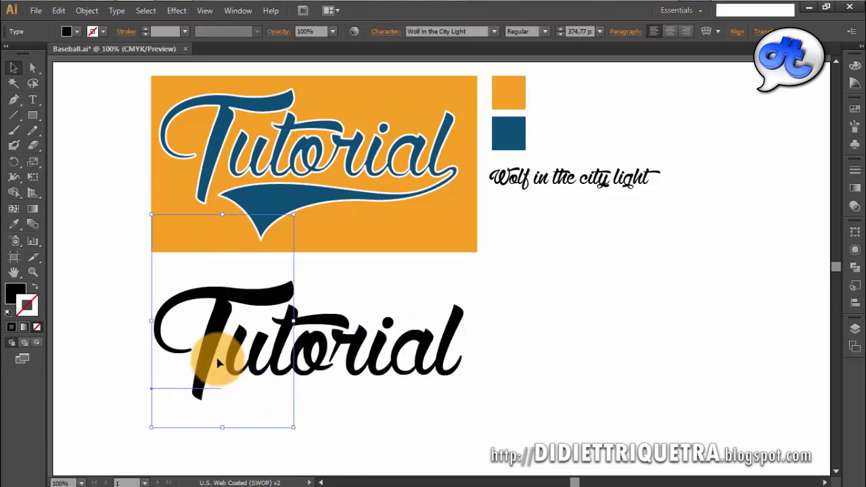
drag(293, 427, 302, 441)
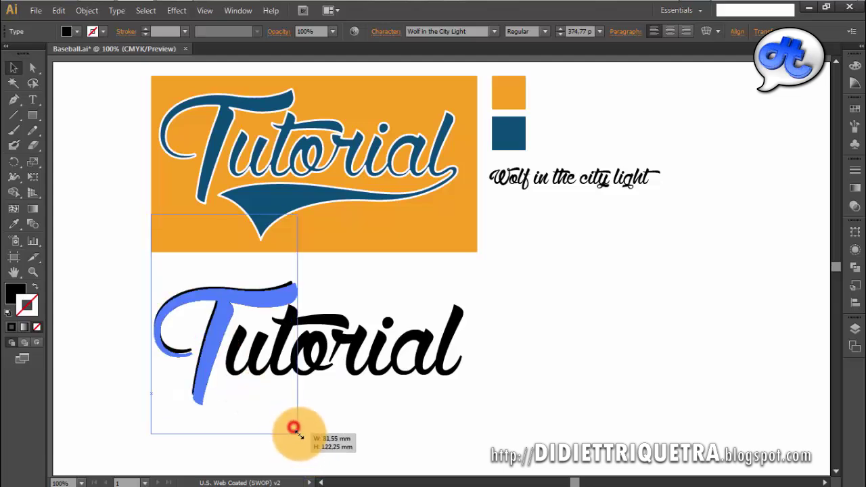
drag(212, 376, 212, 368)
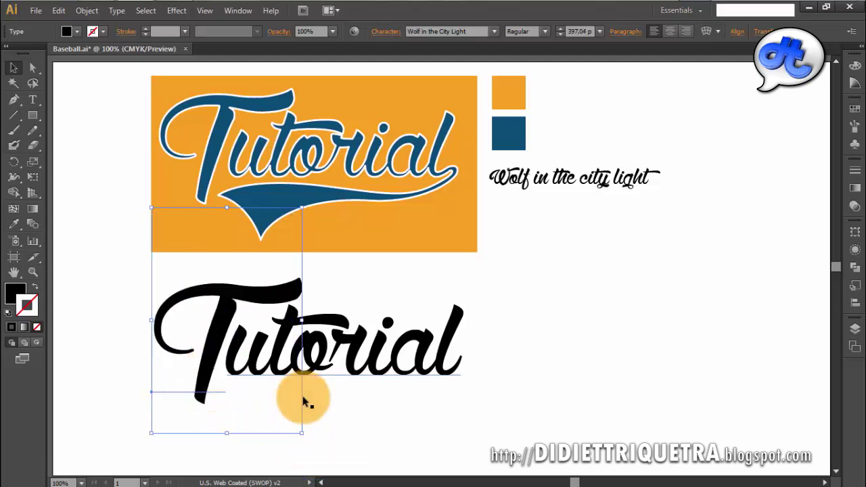
click(359, 403)
click(534, 380)
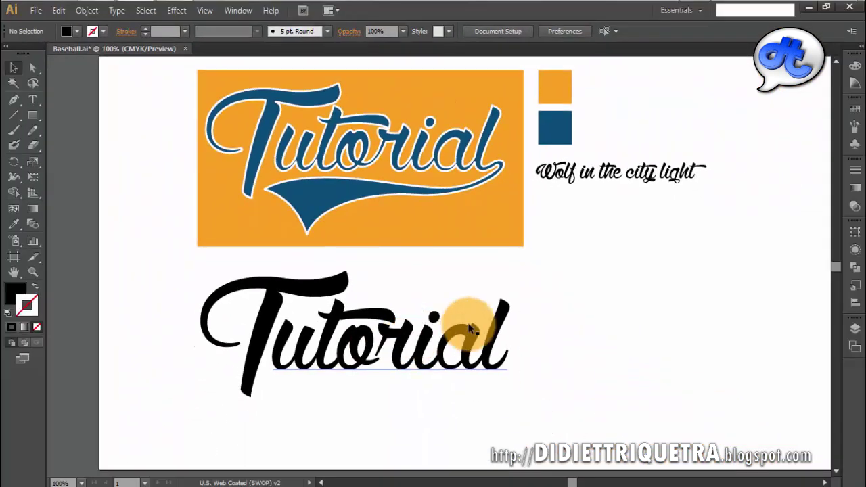
click(474, 324)
click(509, 333)
click(502, 312)
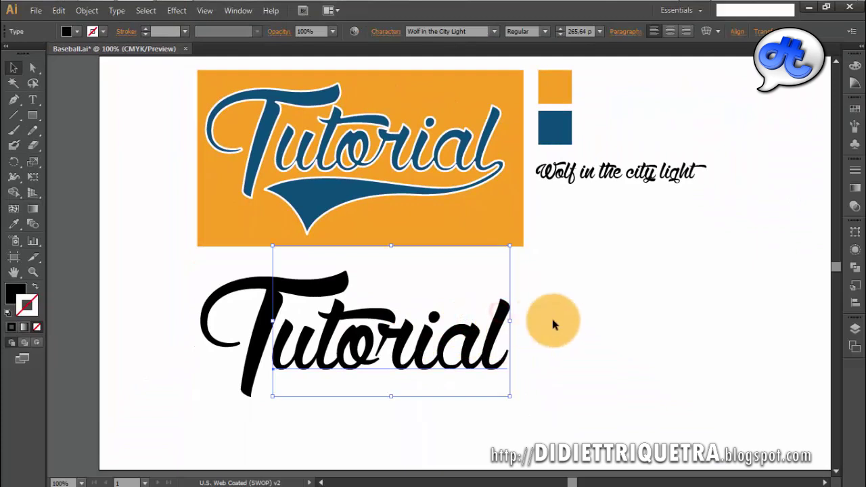
click(539, 326)
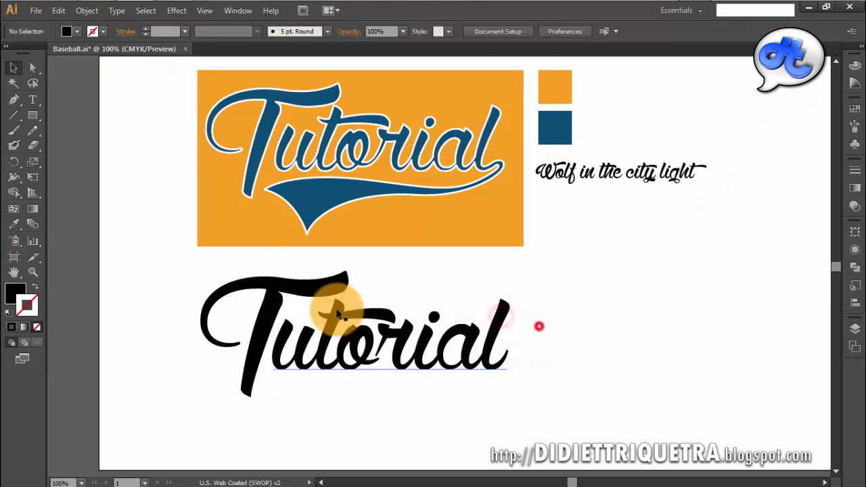
click(293, 291)
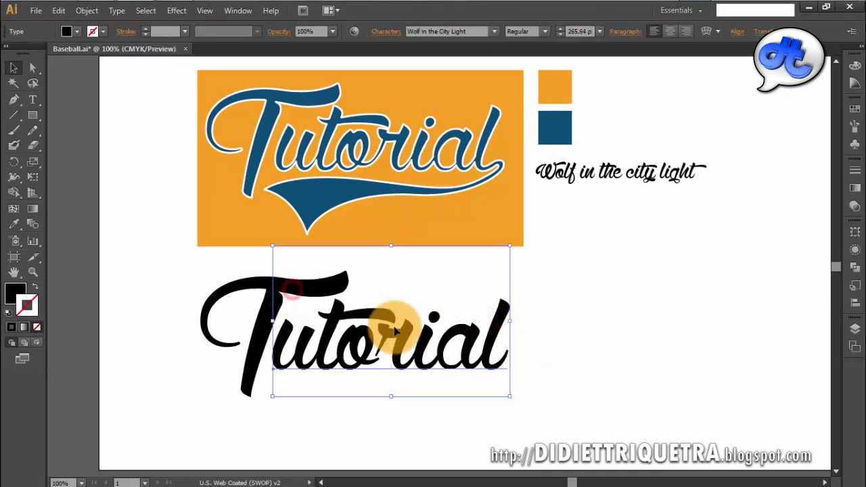
click(512, 336)
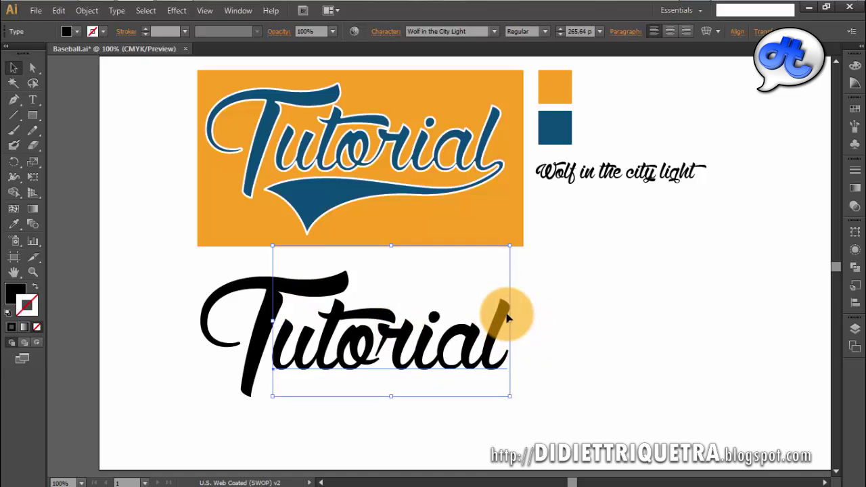
click(34, 69)
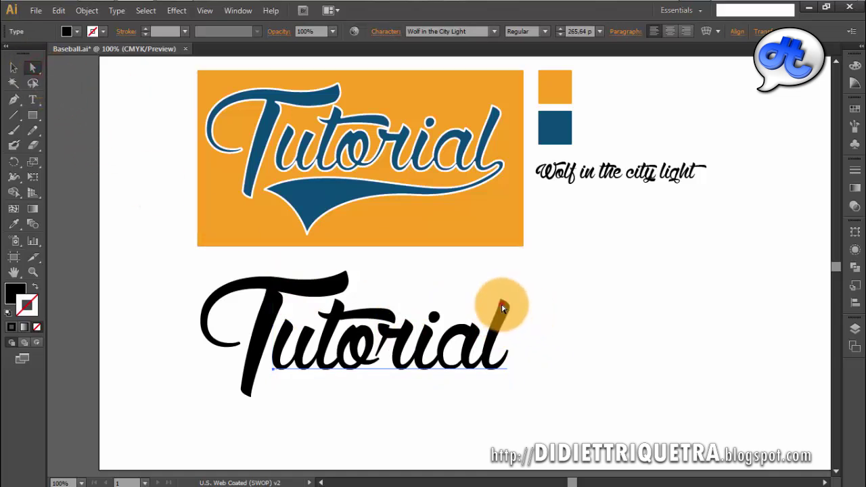
drag(502, 307, 504, 310)
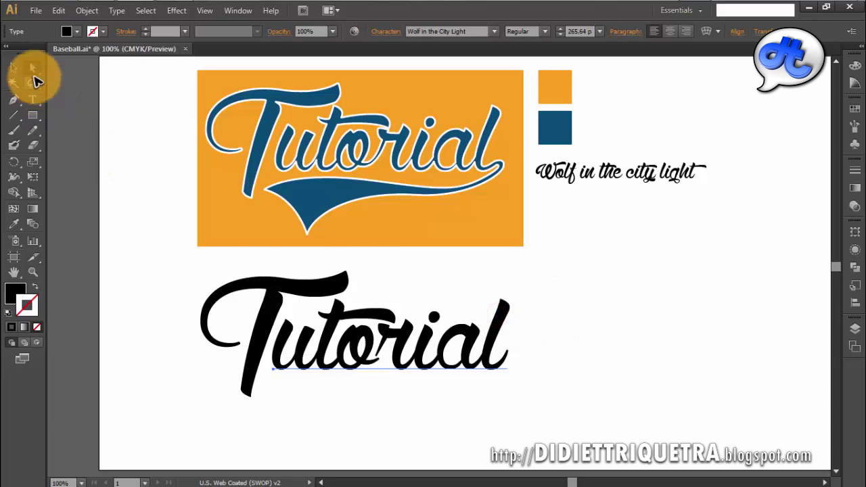
click(529, 326)
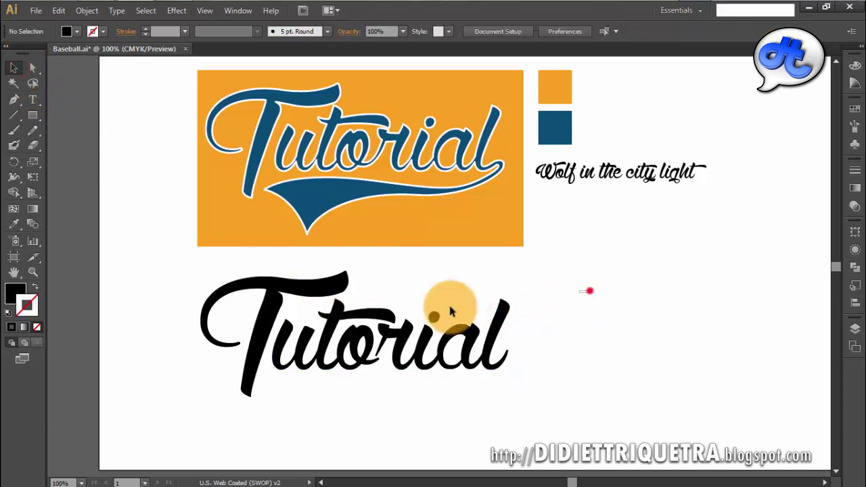
Expand the black Tutorial text into outlines via Object > Expand with Object and Fill checked.
drag(452, 312, 180, 388)
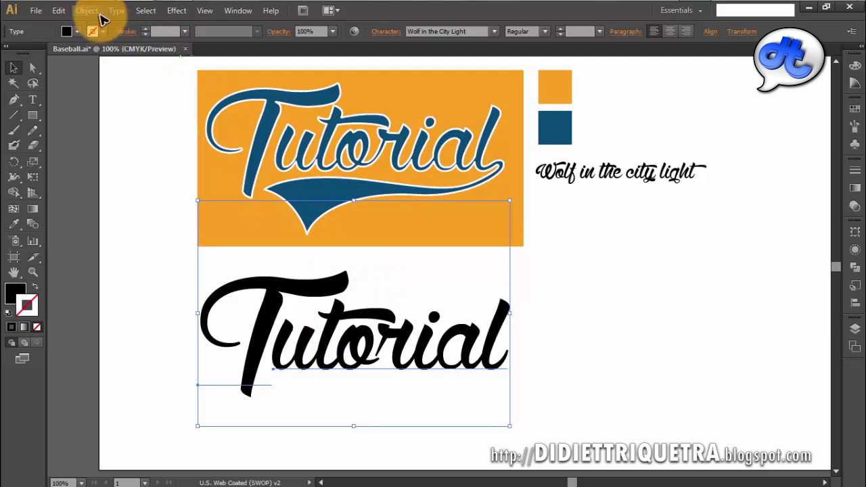
click(224, 368)
drag(162, 283, 482, 384)
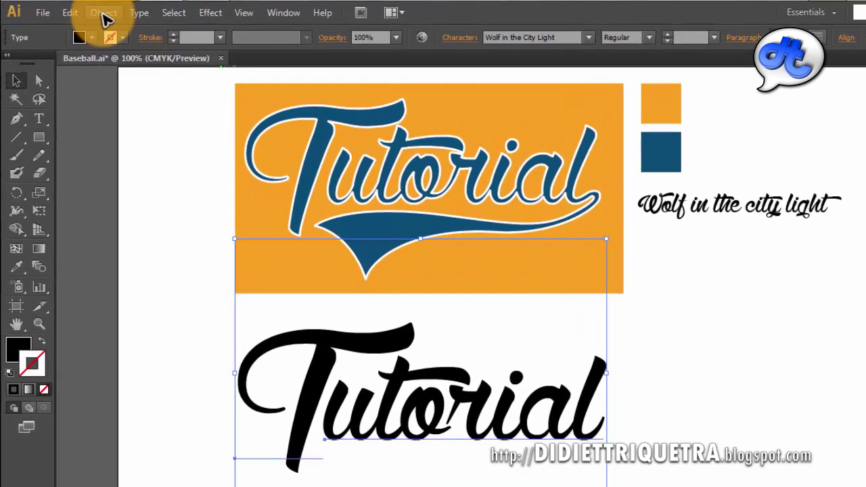
click(87, 11)
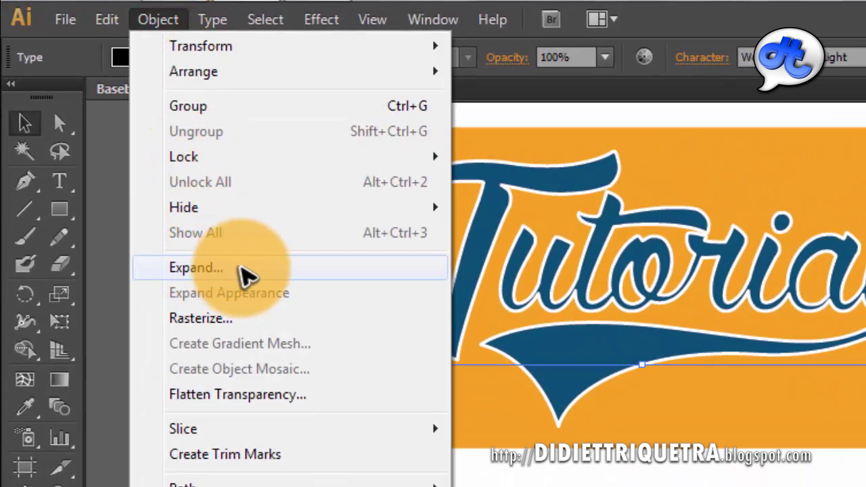
click(240, 267)
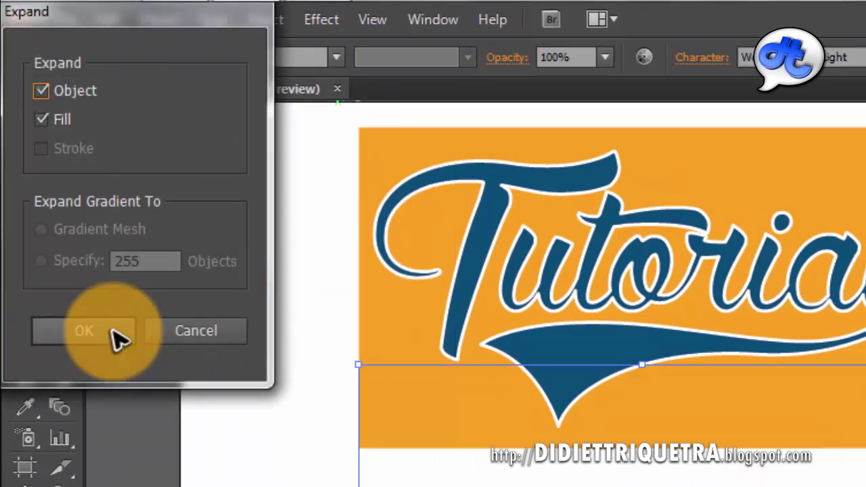
click(115, 338)
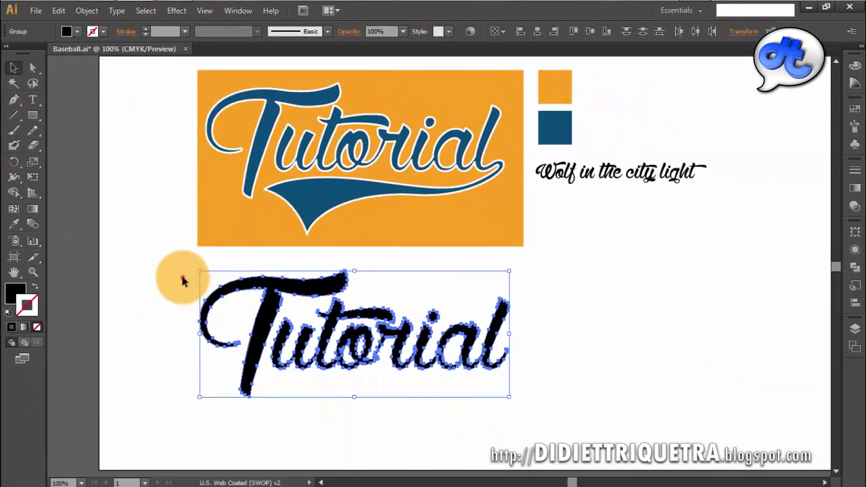
click(180, 276)
click(249, 284)
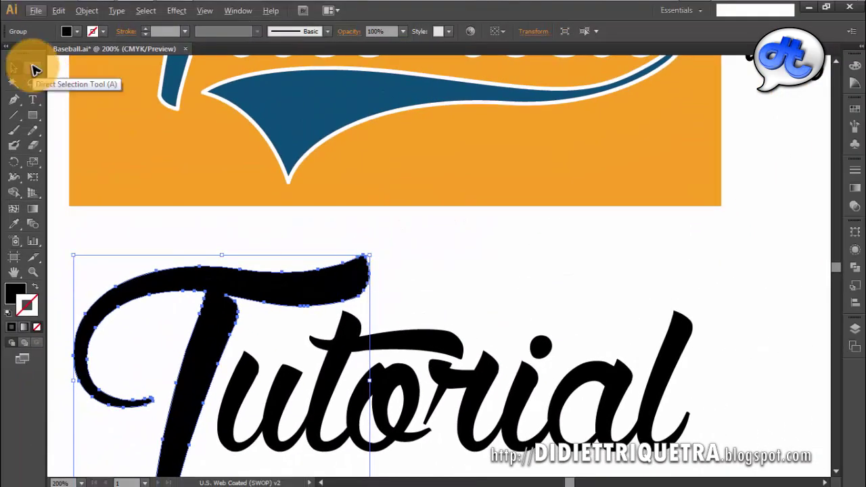
click(34, 68)
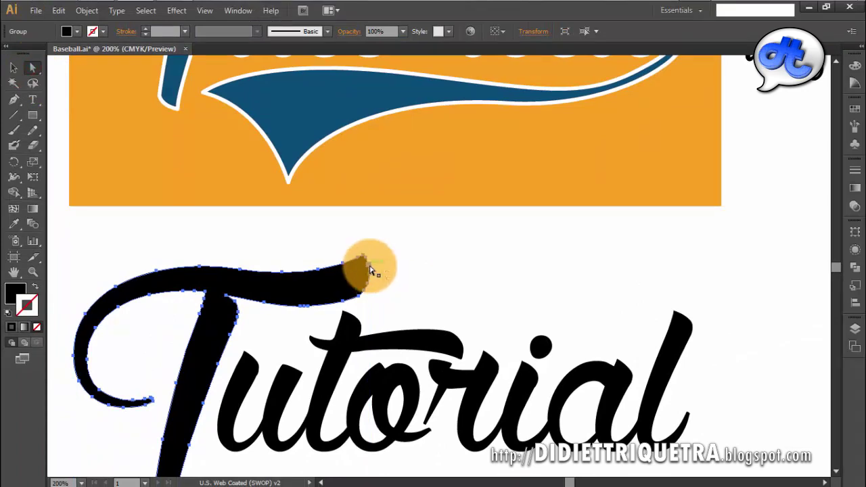
mouse_move(389, 263)
mouse_down()
mouse_move(362, 269)
mouse_move(510, 262)
mouse_up()
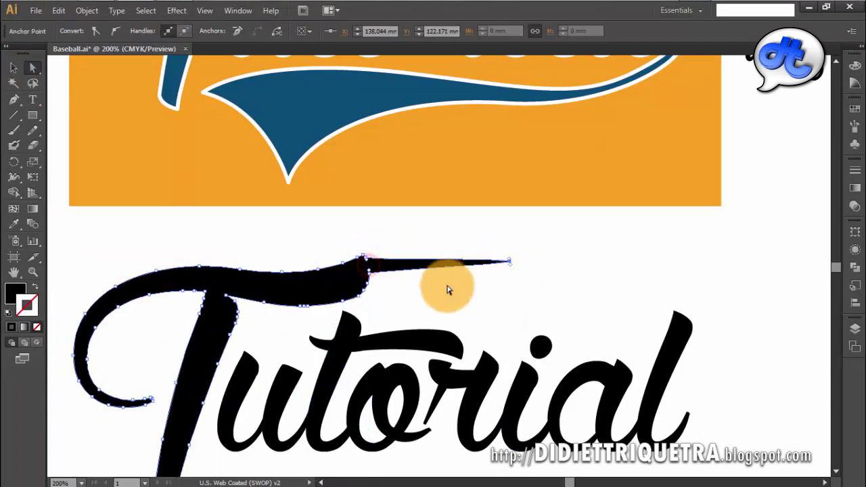
mouse_move(368, 280)
mouse_down()
mouse_move(483, 309)
mouse_move(371, 281)
mouse_move(522, 294)
mouse_move(509, 262)
mouse_up()
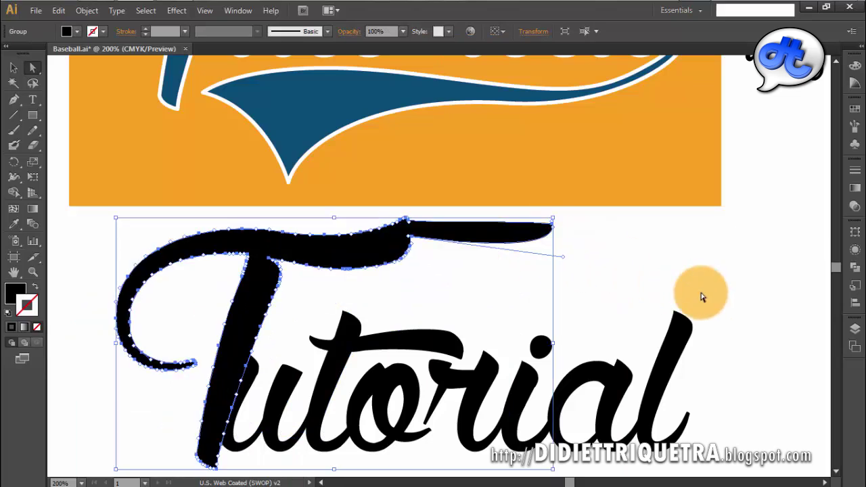
click(590, 294)
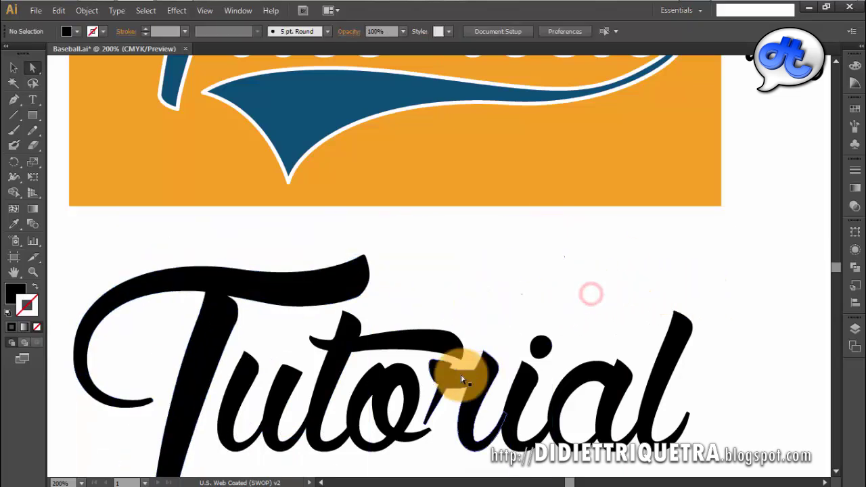
drag(517, 318, 480, 240)
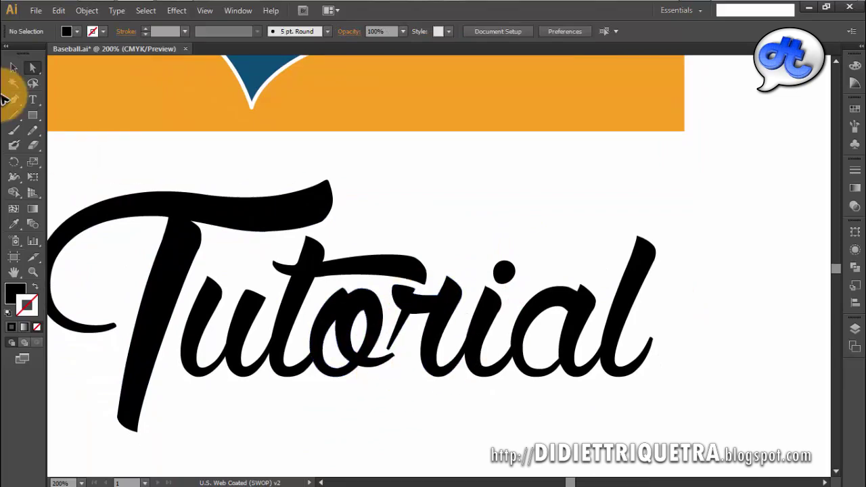
Switch to Outline view with Ctrl+Y and zoom to 400% on the letters t, o, r.
click(406, 269)
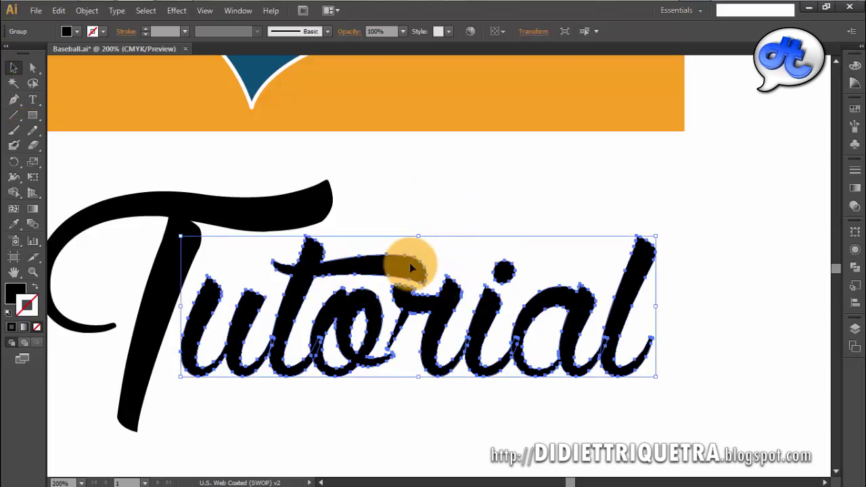
click(437, 198)
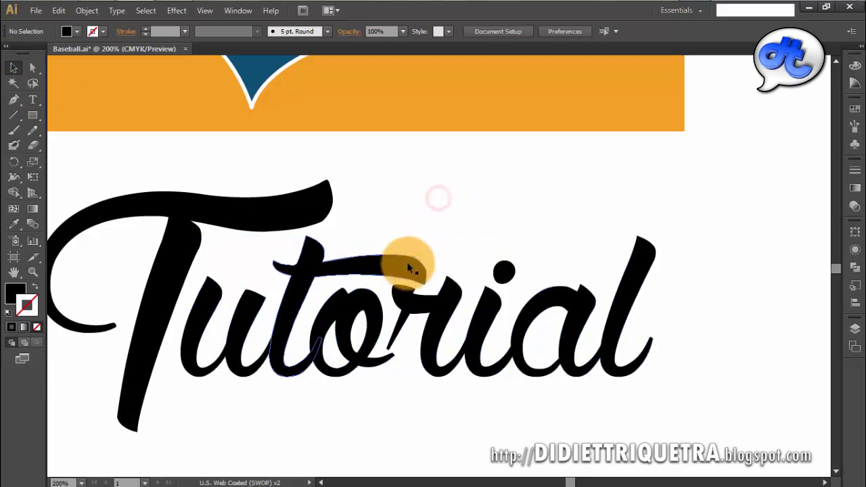
click(408, 264)
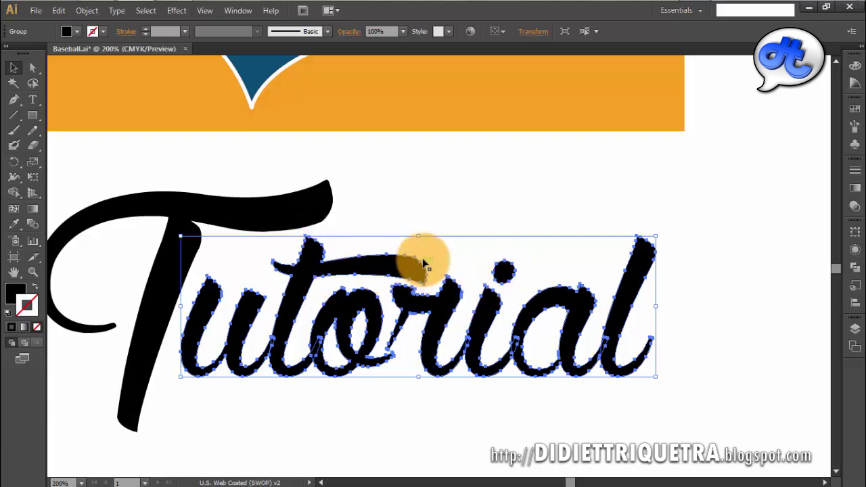
key(ctrl+y)
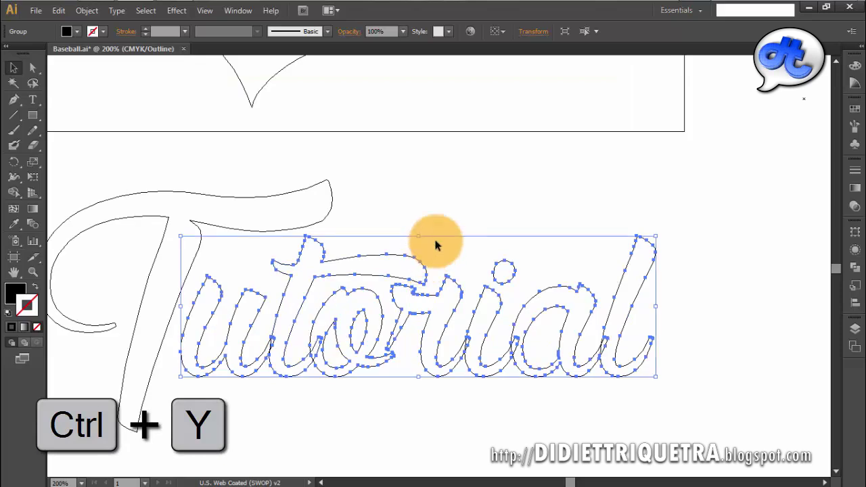
click(445, 211)
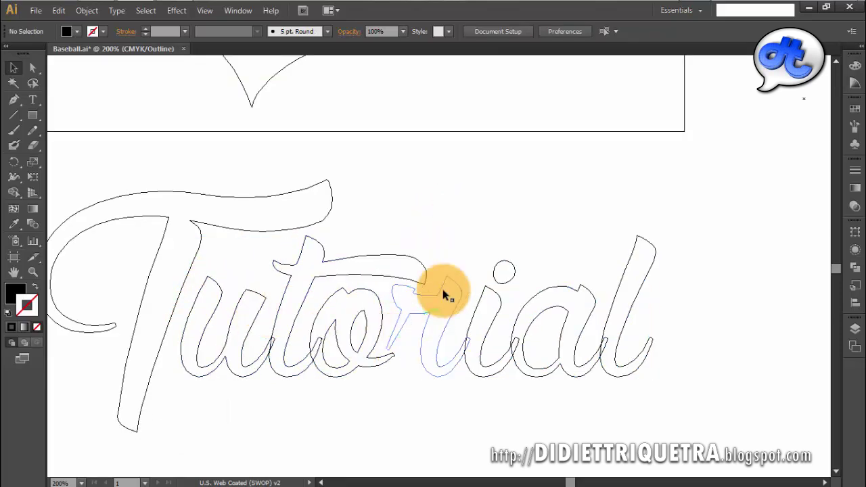
ctrl+click(391, 324)
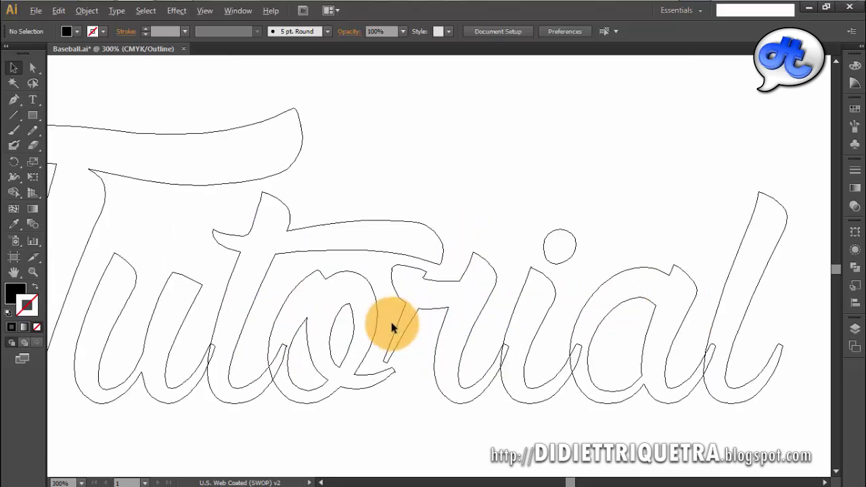
drag(426, 339, 448, 279)
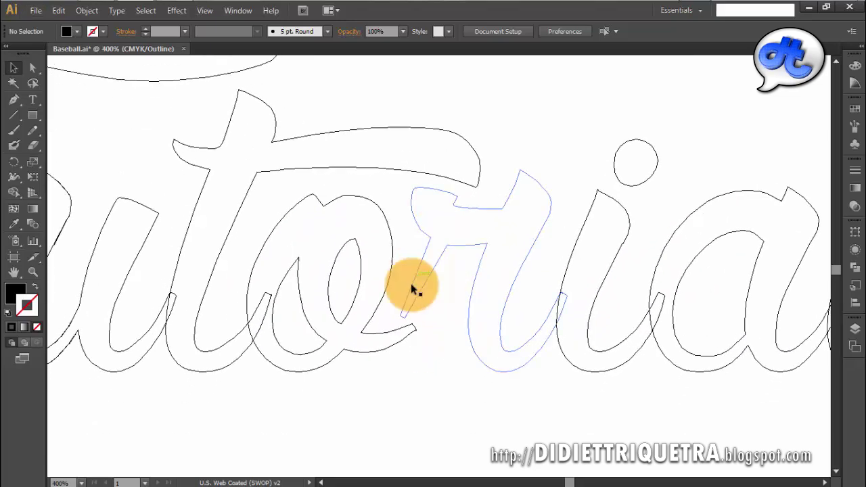
With the Pen tool, start the o–r connector at the r and curve it beneath the o.
click(17, 102)
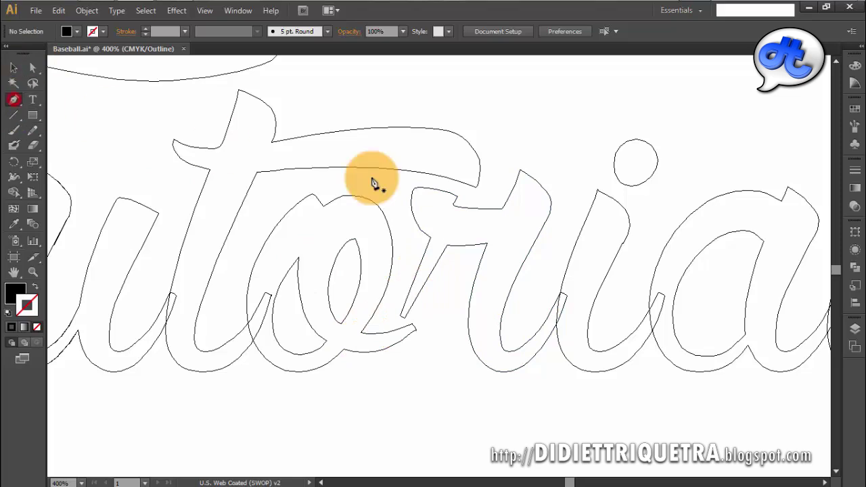
ctrl+click(434, 244)
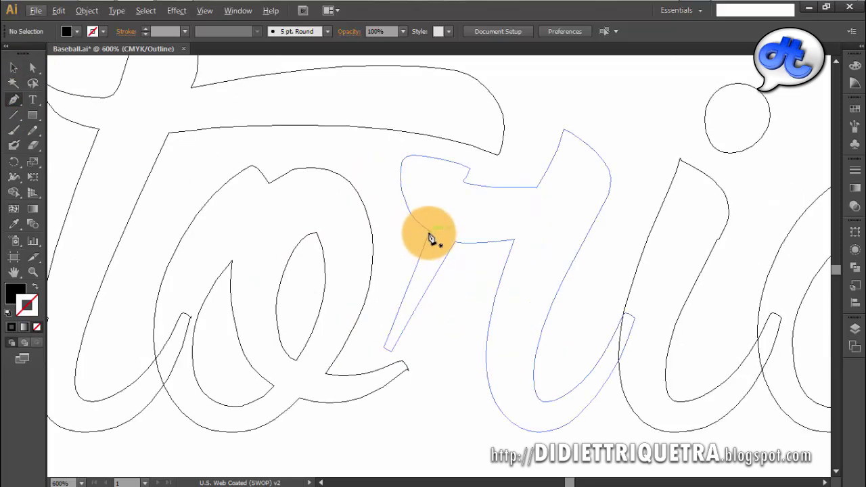
click(429, 233)
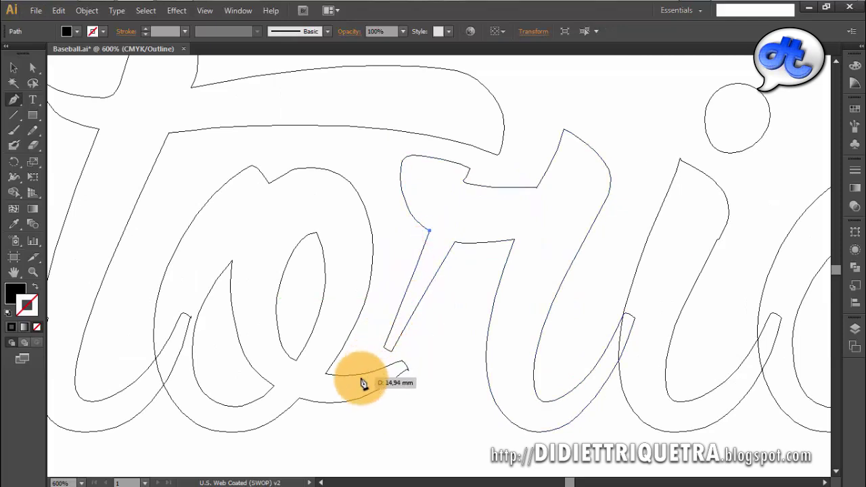
drag(325, 374, 267, 373)
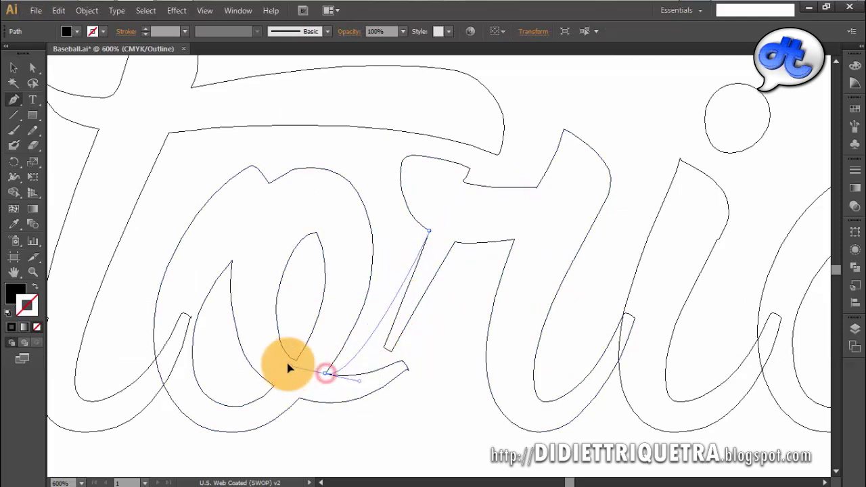
mouse_move(325, 374)
mouse_down()
mouse_move(333, 398)
mouse_move(346, 404)
mouse_move(330, 384)
mouse_up()
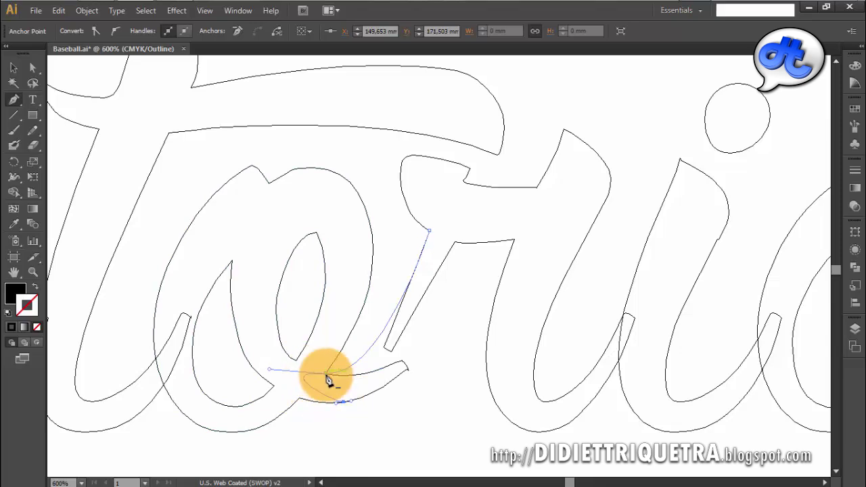
mouse_move(322, 400)
mouse_down()
mouse_move(331, 383)
mouse_move(339, 403)
mouse_up()
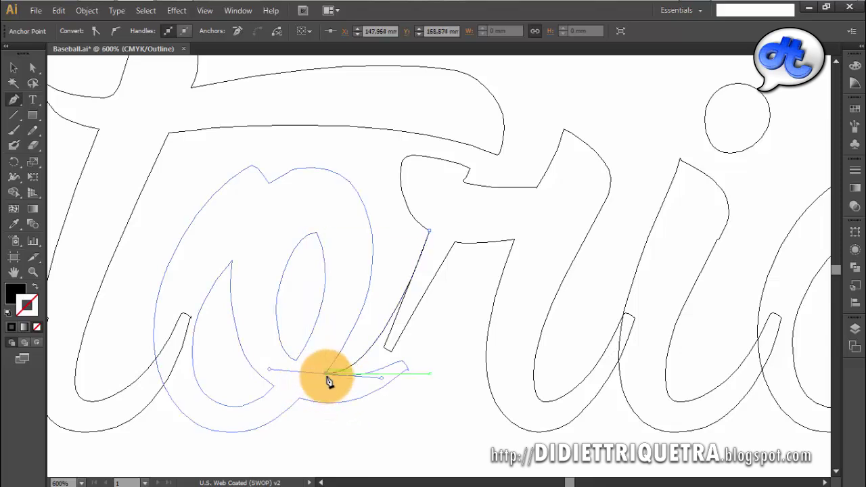
key(alt)
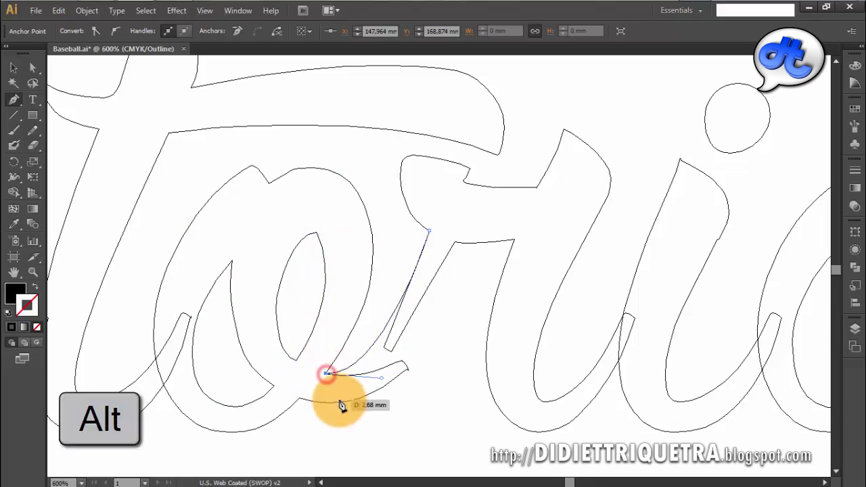
Finish the connector curve up onto the r and remove its anchor's upper handle.
mouse_move(342, 401)
mouse_down()
mouse_move(458, 414)
mouse_move(349, 419)
mouse_move(336, 380)
mouse_move(456, 249)
mouse_up()
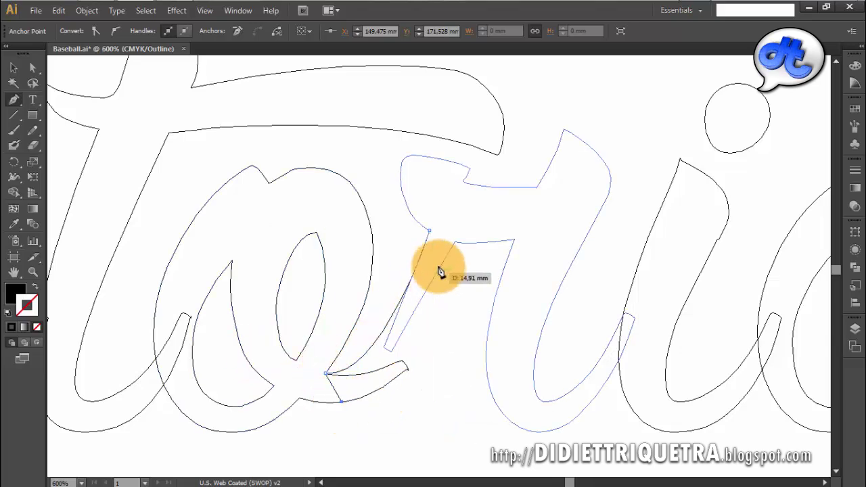
mouse_move(454, 241)
mouse_down()
mouse_move(478, 163)
mouse_move(467, 128)
mouse_move(489, 115)
mouse_move(461, 117)
mouse_move(460, 96)
mouse_up()
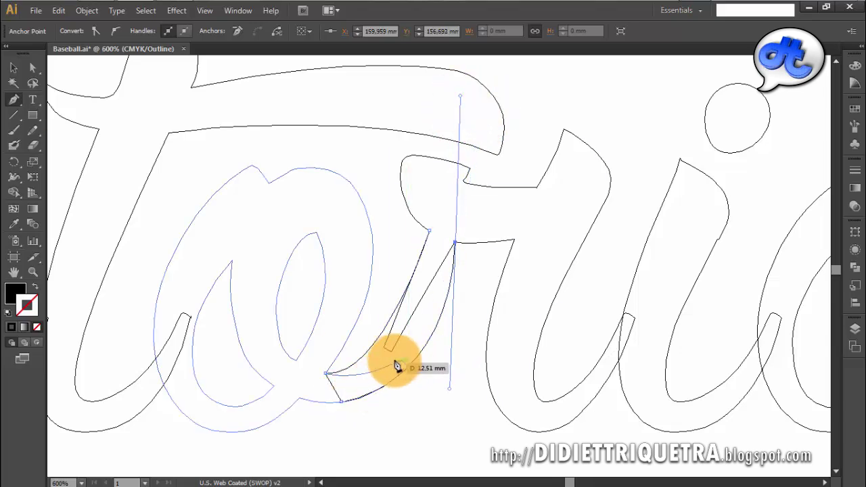
click(406, 367)
click(13, 99)
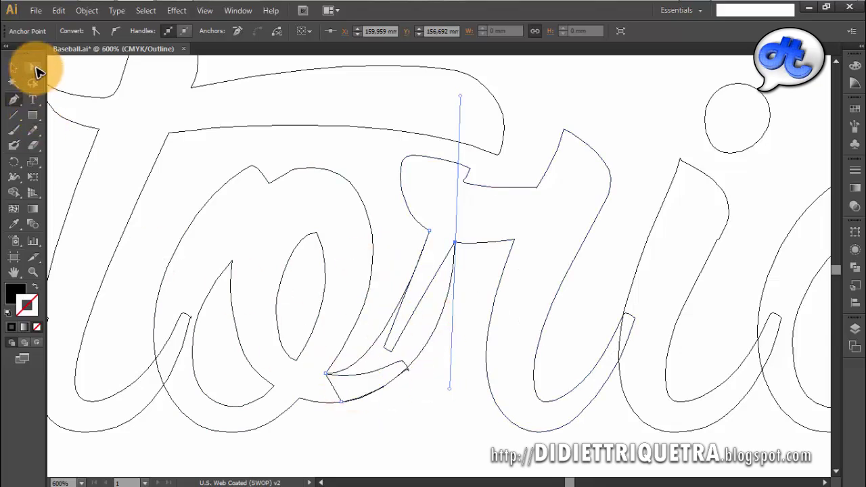
click(455, 243)
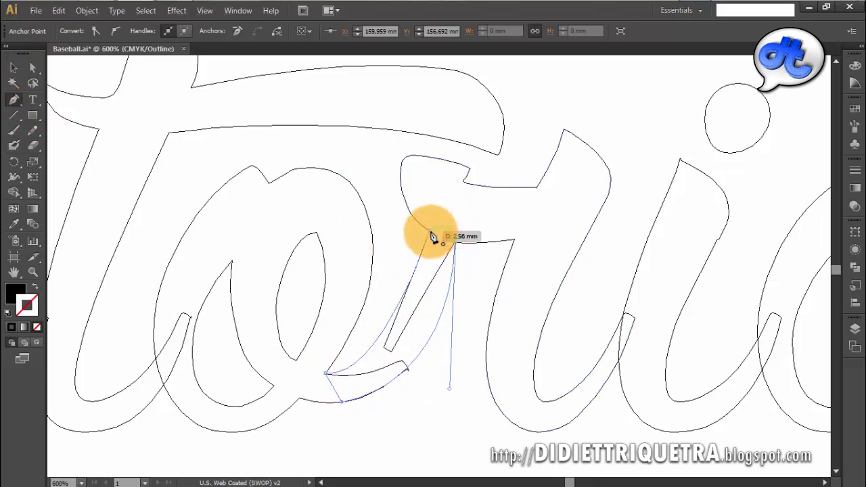
mouse_move(454, 245)
mouse_down()
mouse_move(430, 234)
mouse_move(438, 245)
mouse_move(430, 232)
mouse_up()
Bend the connector segments and handles so the curves hug the black letter outlines.
click(30, 67)
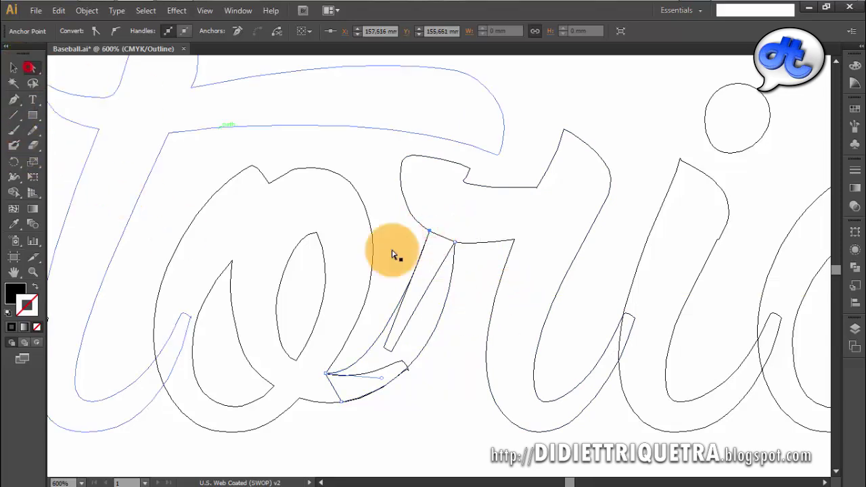
click(381, 382)
drag(381, 381, 388, 390)
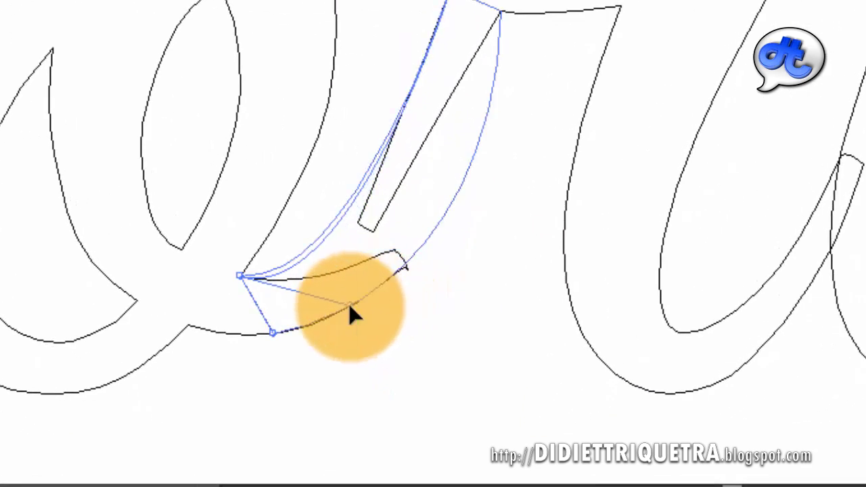
drag(364, 312, 354, 313)
click(411, 259)
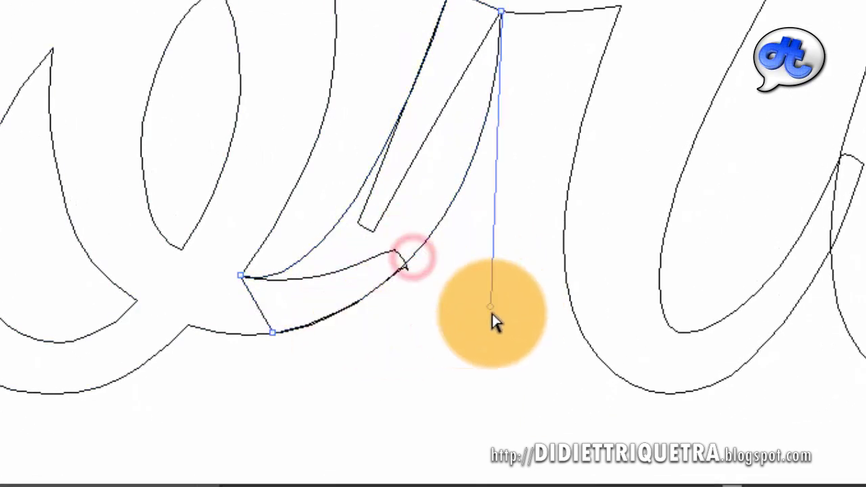
mouse_move(492, 309)
mouse_down()
mouse_move(488, 332)
mouse_move(476, 325)
mouse_up()
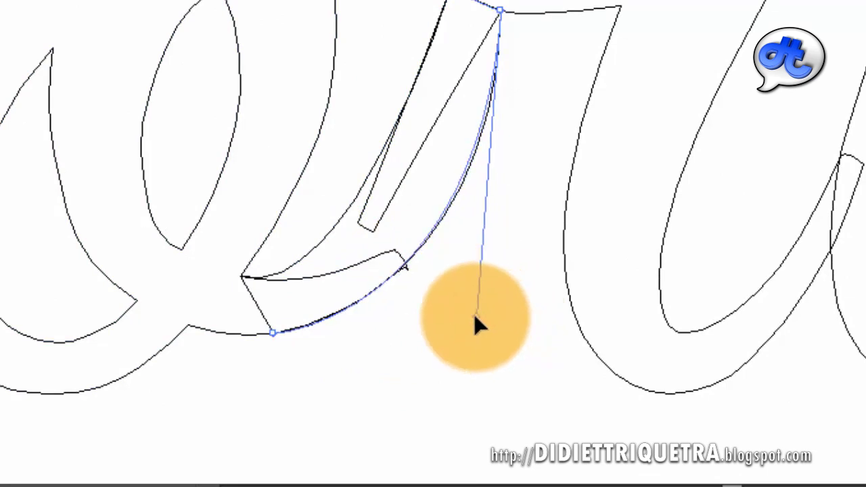
click(503, 290)
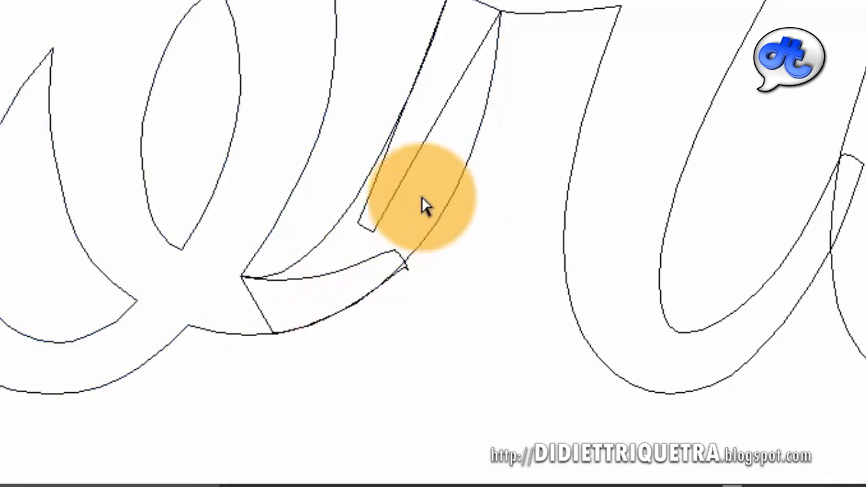
mouse_move(423, 205)
mouse_down()
mouse_move(458, 25)
mouse_move(444, 219)
mouse_move(445, 33)
mouse_move(341, 269)
mouse_move(410, 257)
mouse_up()
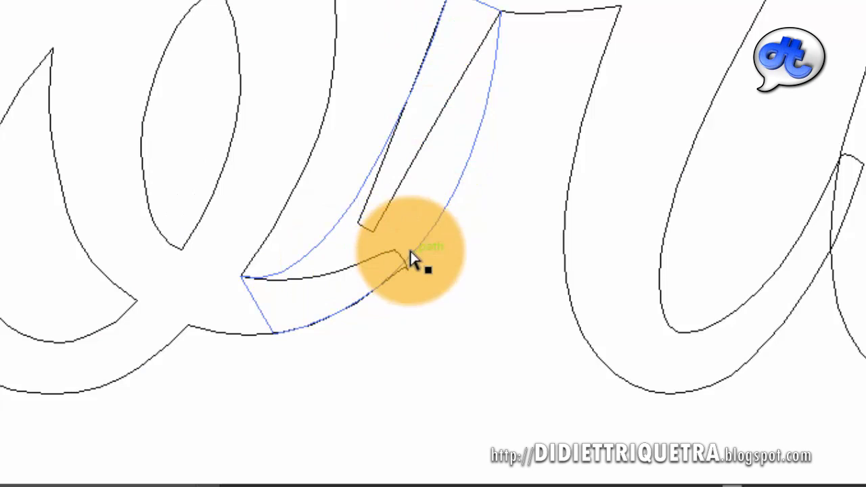
key(ctrl+y)
click(493, 222)
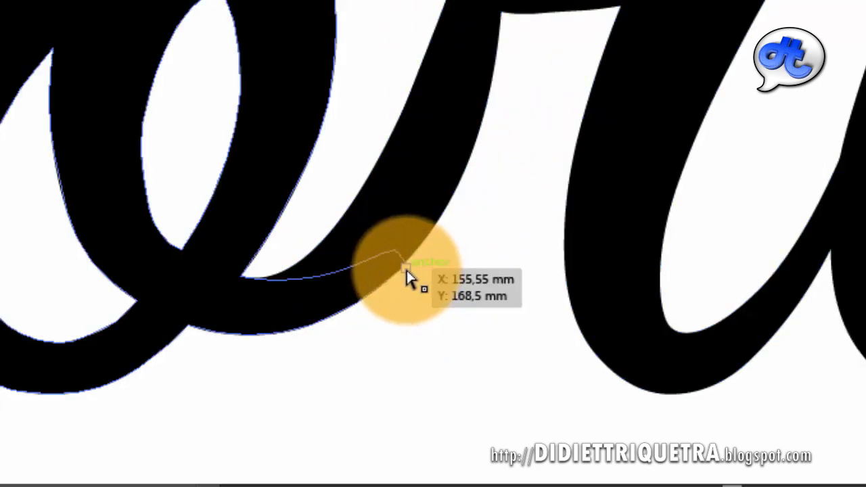
key(ctrl+y)
Move the hooked path end to the lower endpoint and join them with Ctrl+J.
scroll(413, 295, up, 1)
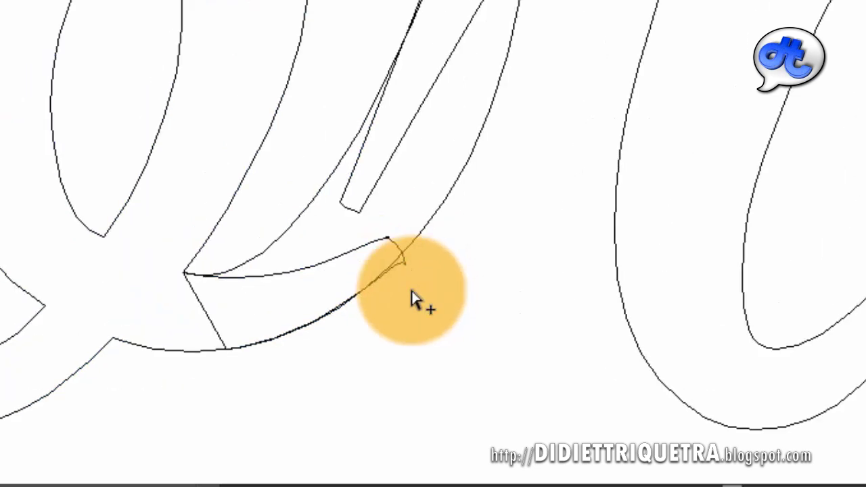
scroll(411, 300, up, 2)
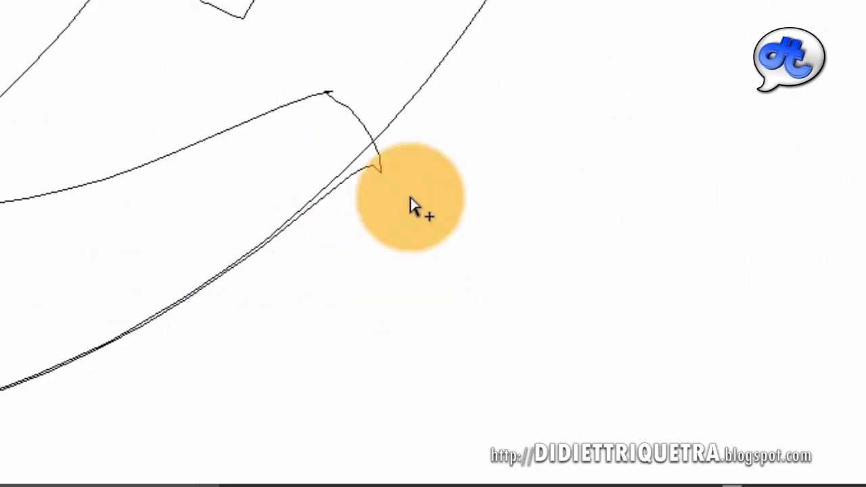
click(381, 173)
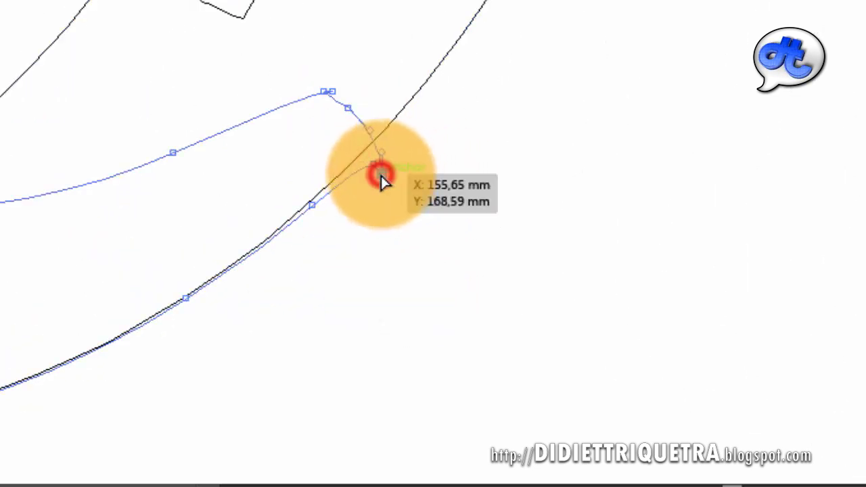
mouse_move(377, 165)
mouse_down()
mouse_move(361, 124)
mouse_move(361, 132)
mouse_up()
key(ctrl+j)
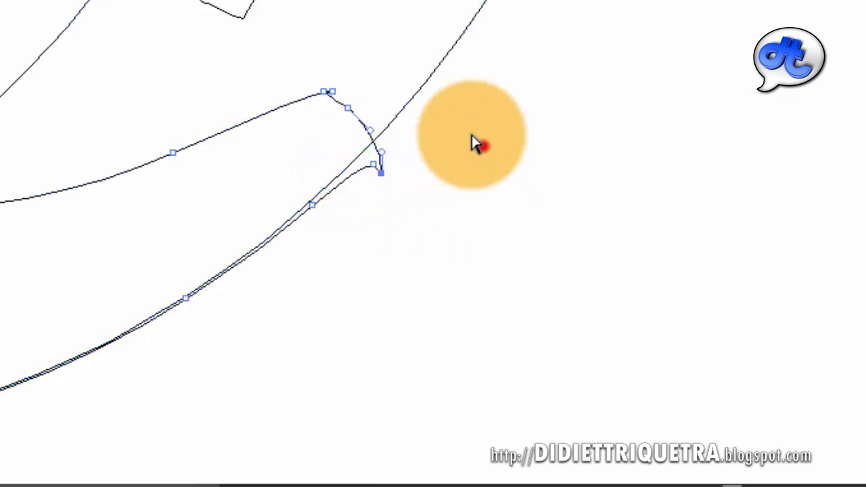
Reshape the anchors and curves around the o–r junction for a smooth flow.
click(476, 144)
mouse_move(332, 92)
mouse_down()
mouse_move(257, 48)
mouse_move(256, 35)
mouse_up()
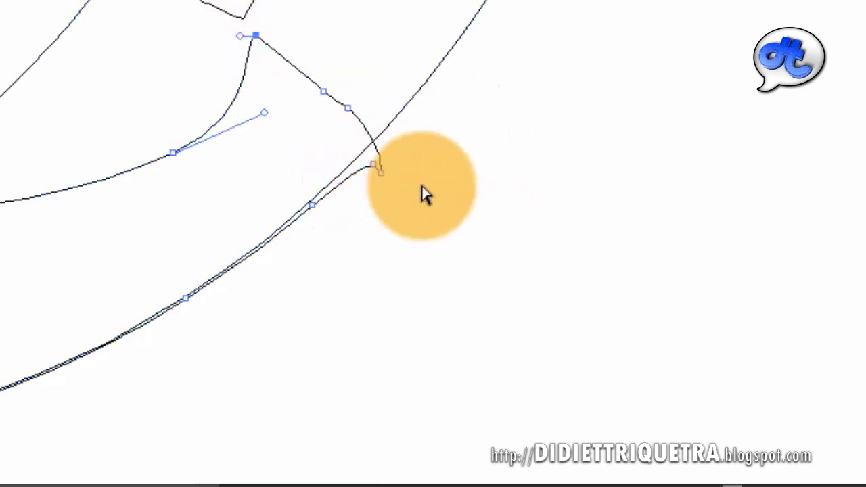
drag(377, 171, 326, 117)
click(373, 168)
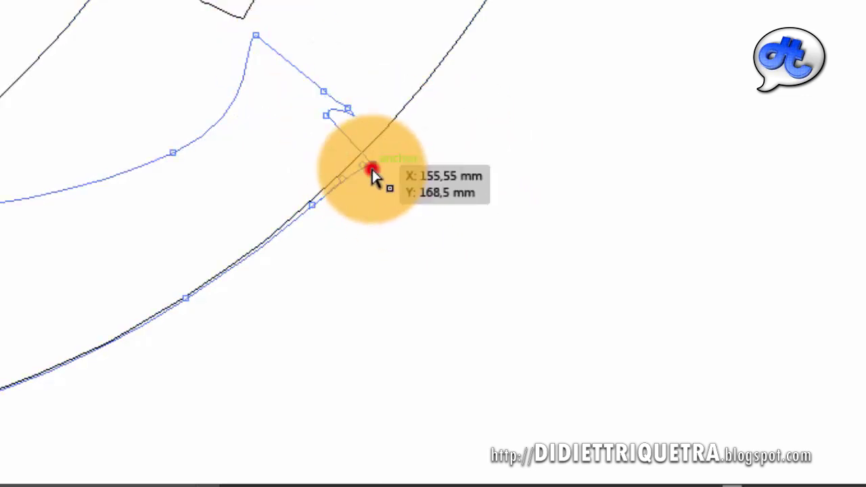
mouse_move(313, 202)
mouse_down()
mouse_move(308, 173)
mouse_move(237, 265)
mouse_up()
click(180, 296)
click(281, 197)
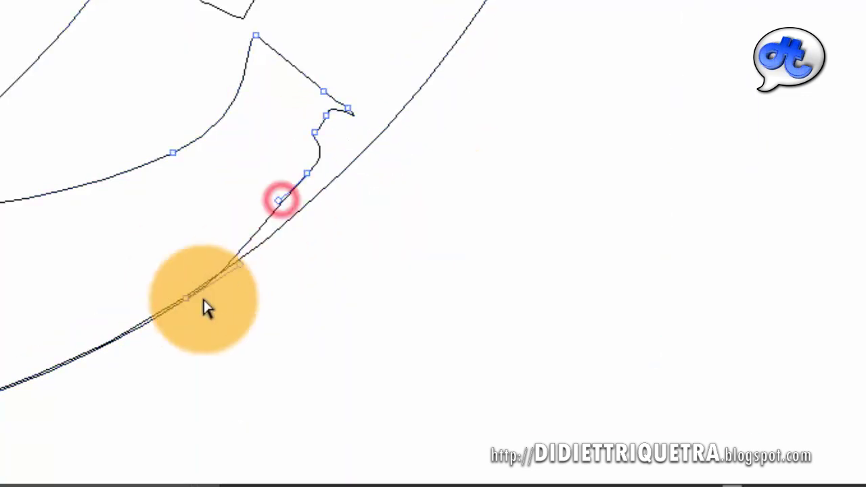
click(394, 245)
click(185, 302)
click(289, 187)
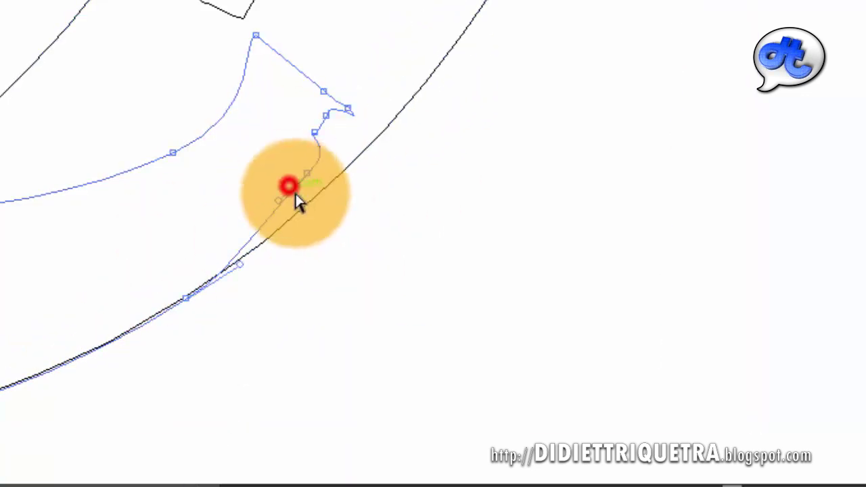
scroll(379, 169, up, 3)
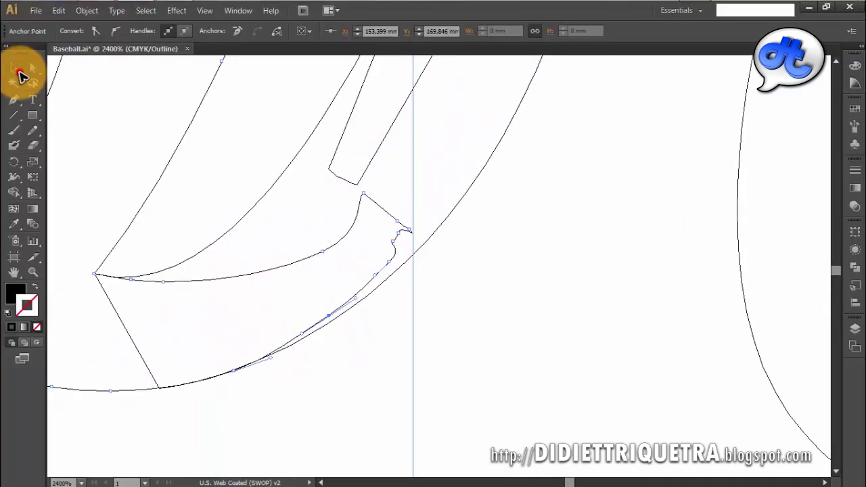
Return to Preview and review the smoothly joined o–r lettering.
click(20, 77)
key(ctrl+y)
click(478, 273)
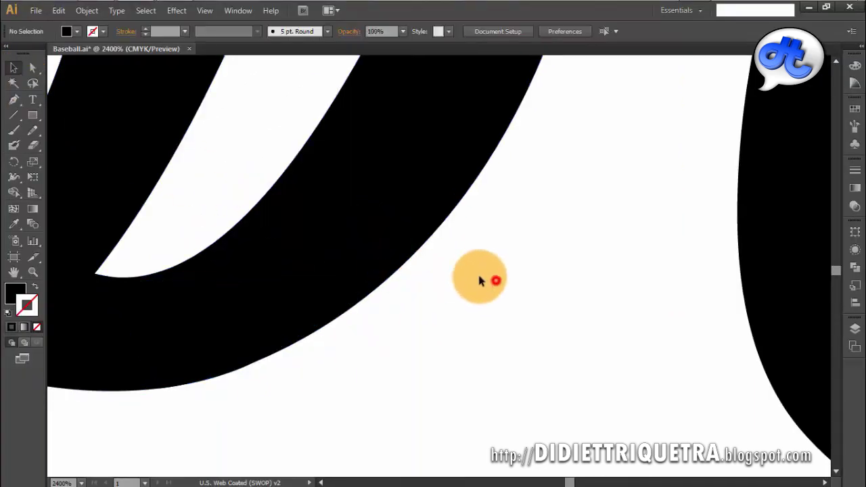
scroll(476, 270, down, 5)
scroll(467, 284, up, 3)
scroll(460, 288, right, 2)
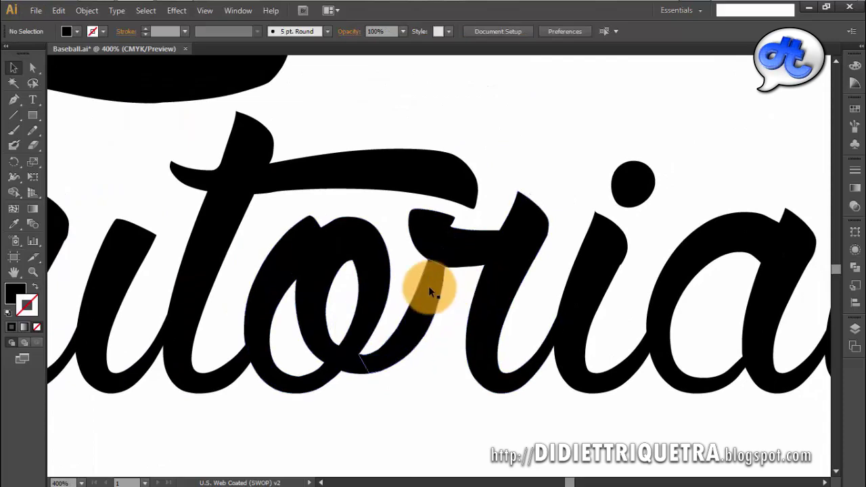
scroll(429, 286, down, 4)
scroll(442, 279, up, 1)
scroll(474, 264, down, 1)
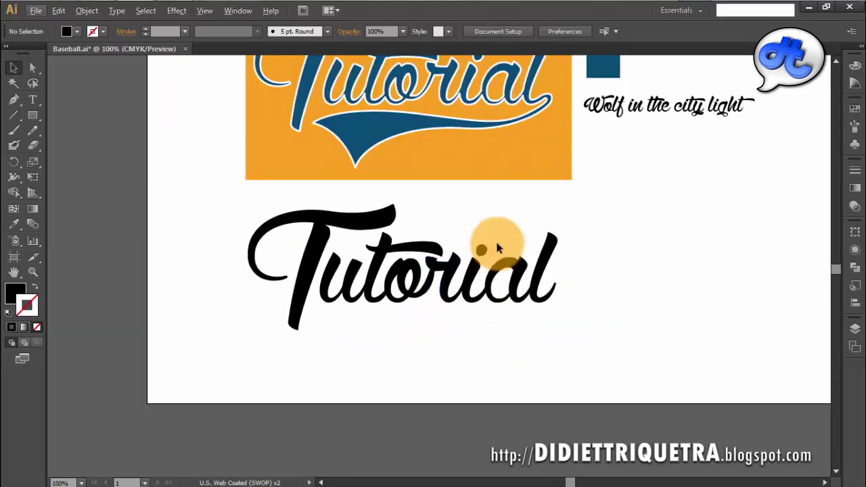
scroll(497, 248, up, 2)
scroll(487, 264, right, 1)
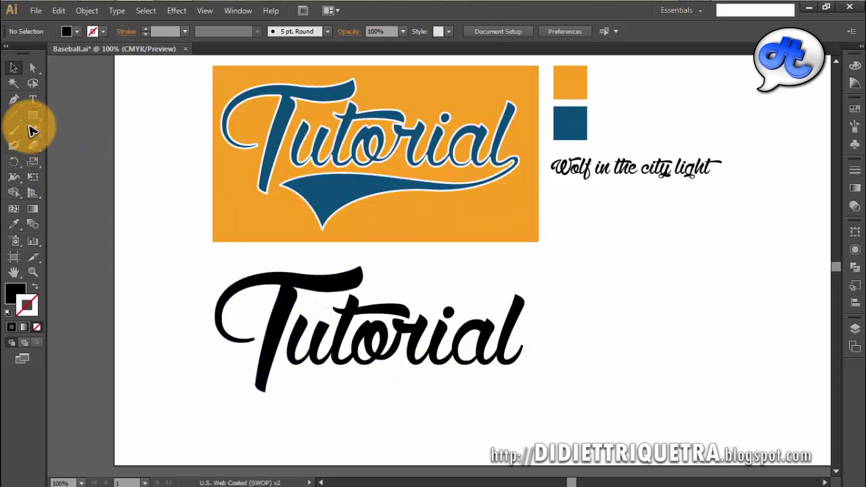
click(15, 101)
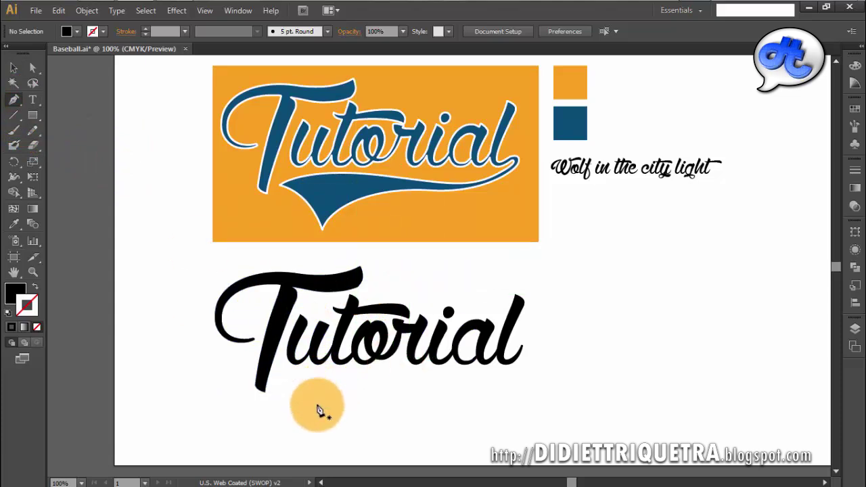
scroll(319, 408, up, 2)
scroll(332, 379, up, 1)
scroll(278, 300, down, 1)
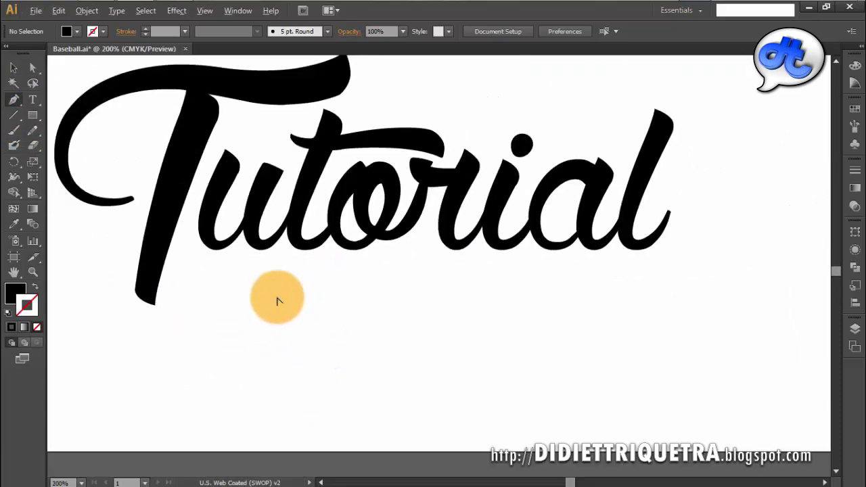
scroll(291, 311, down, 1)
Draw the swoosh from the end of the l, left under the T, and back to the right tip.
drag(302, 323, 293, 421)
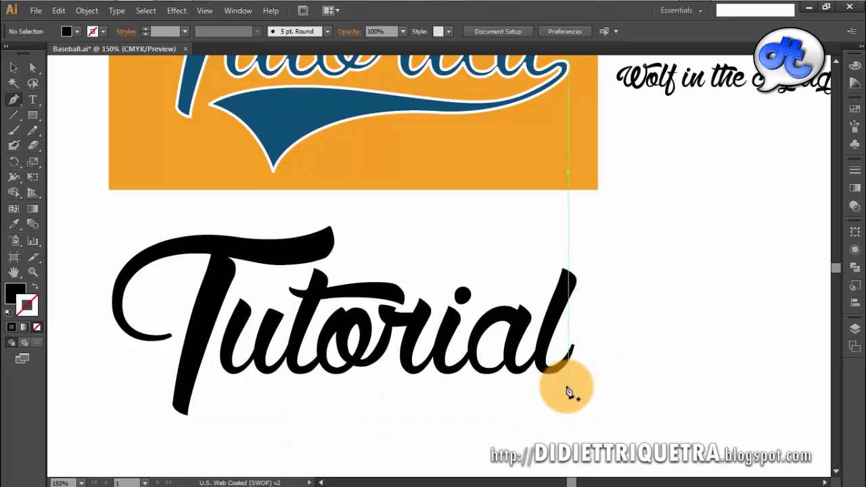
mouse_move(566, 384)
mouse_down()
mouse_move(576, 405)
mouse_move(551, 407)
mouse_up()
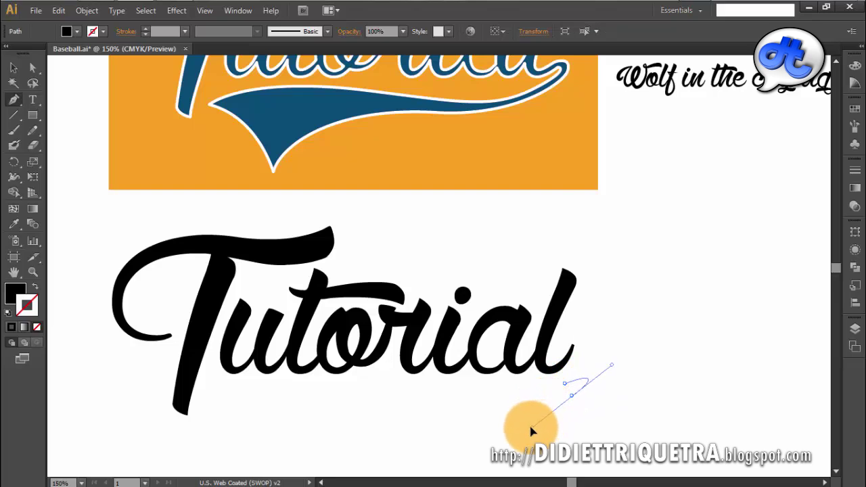
drag(525, 436, 526, 433)
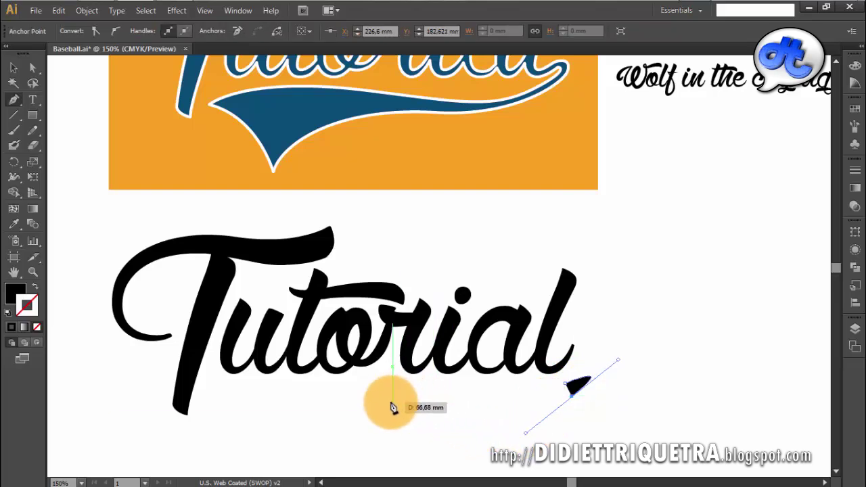
drag(394, 399, 342, 402)
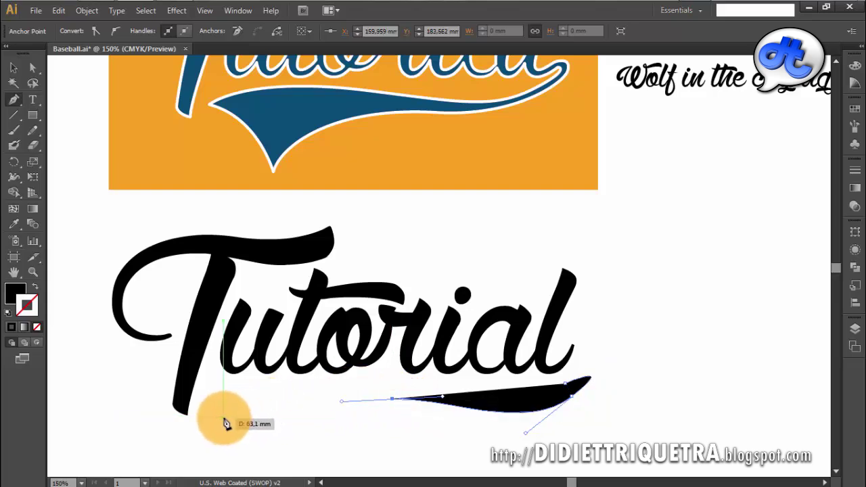
mouse_move(224, 417)
mouse_down()
mouse_move(151, 450)
mouse_move(189, 428)
mouse_up()
mouse_move(261, 471)
mouse_down()
mouse_move(271, 465)
mouse_move(236, 432)
mouse_move(247, 469)
mouse_move(345, 443)
mouse_move(376, 453)
mouse_move(399, 428)
mouse_up()
mouse_move(568, 387)
mouse_down()
mouse_move(541, 433)
mouse_move(589, 405)
mouse_up()
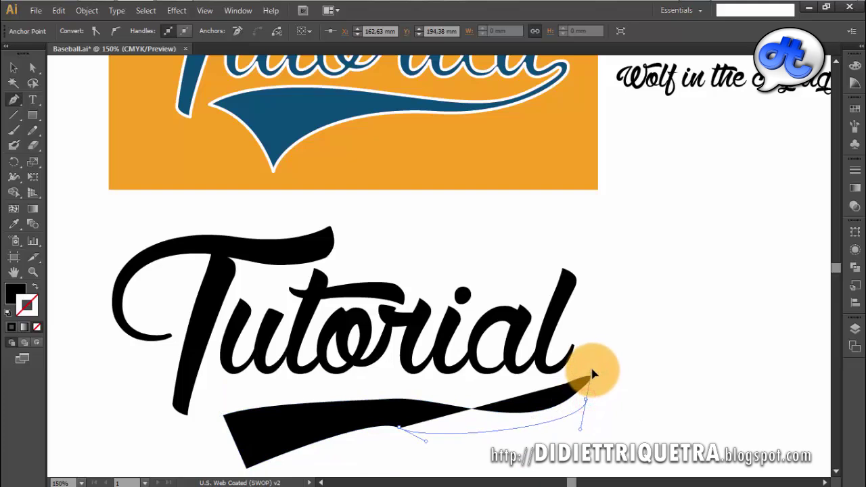
drag(592, 375, 623, 373)
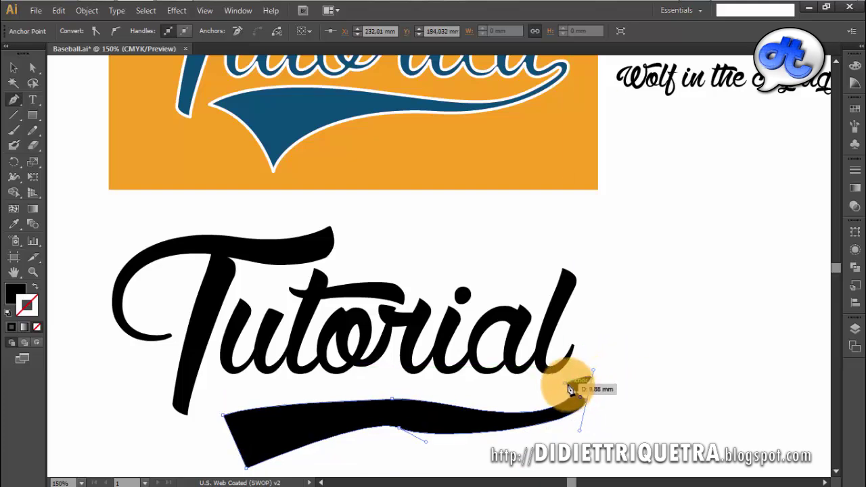
Curve the swoosh's hooked tip and remove the tip anchor's outgoing handle.
scroll(586, 399, up, 3)
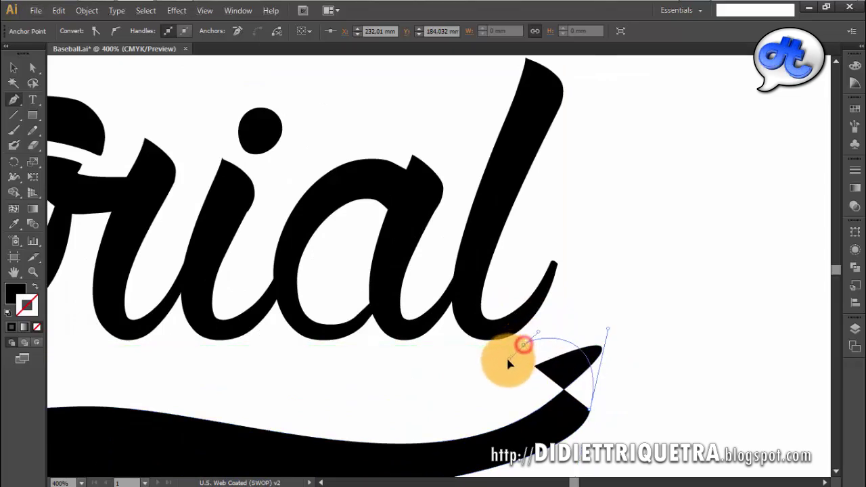
drag(510, 364, 418, 378)
drag(366, 391, 365, 387)
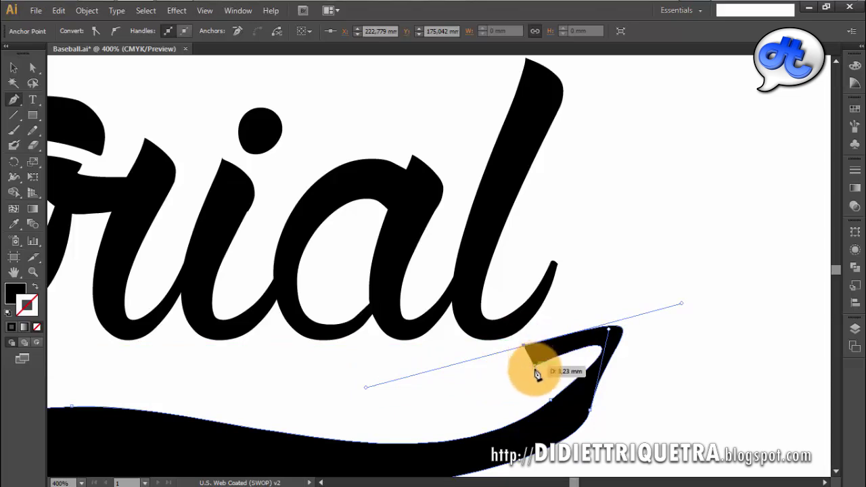
scroll(537, 375, up, 3)
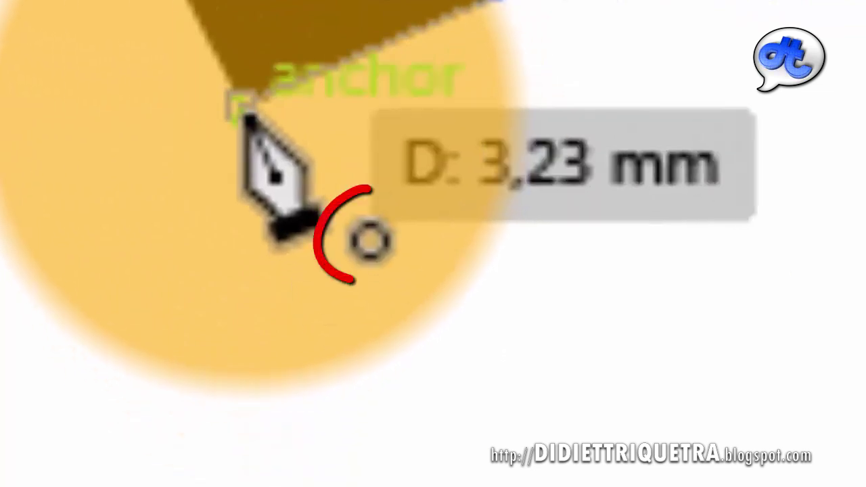
click(244, 108)
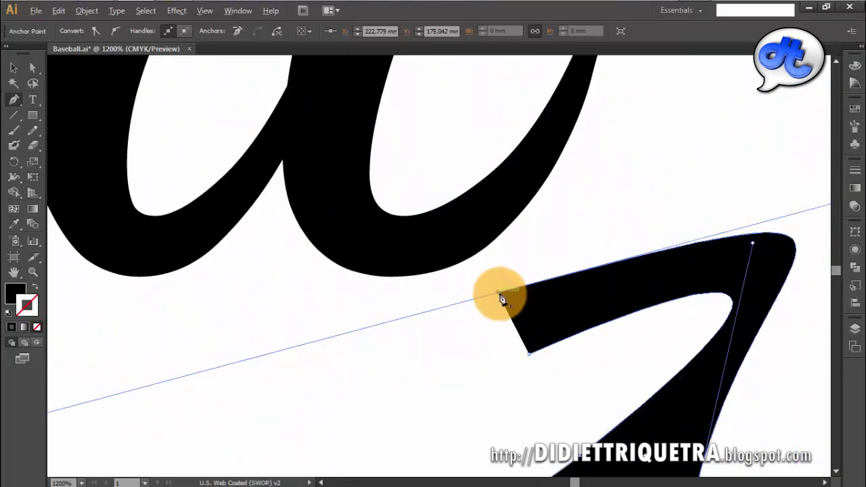
mouse_move(500, 295)
mouse_down()
mouse_move(526, 347)
mouse_move(512, 352)
mouse_up()
scroll(513, 352, down, 5)
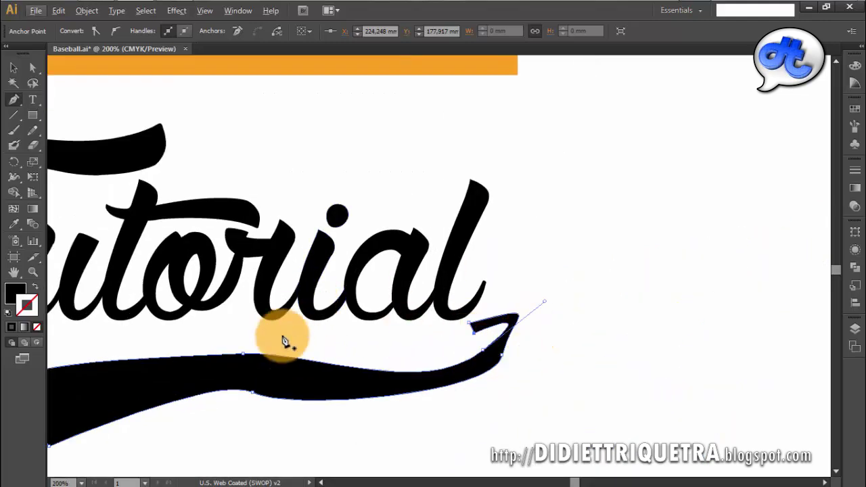
drag(288, 323, 386, 309)
Reshape the swoosh's left end and top edge, and raise its lower middle to thin it.
click(33, 68)
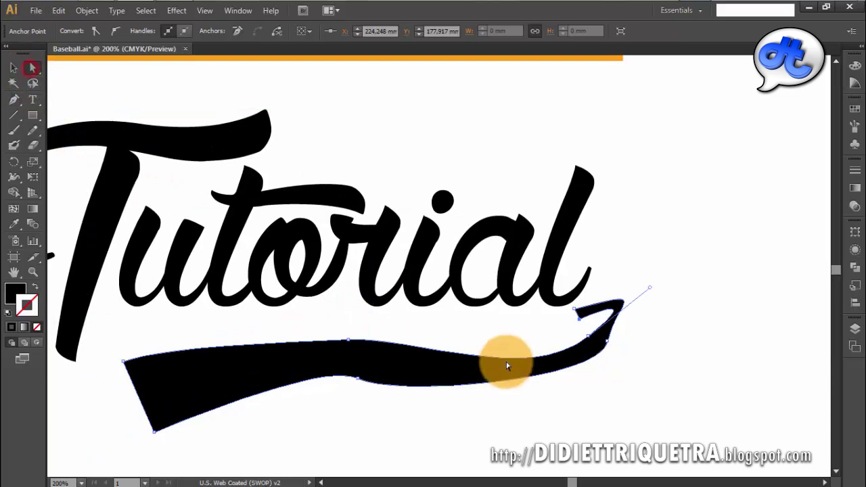
click(520, 332)
mouse_move(153, 358)
mouse_down()
mouse_move(212, 354)
mouse_move(126, 363)
mouse_up()
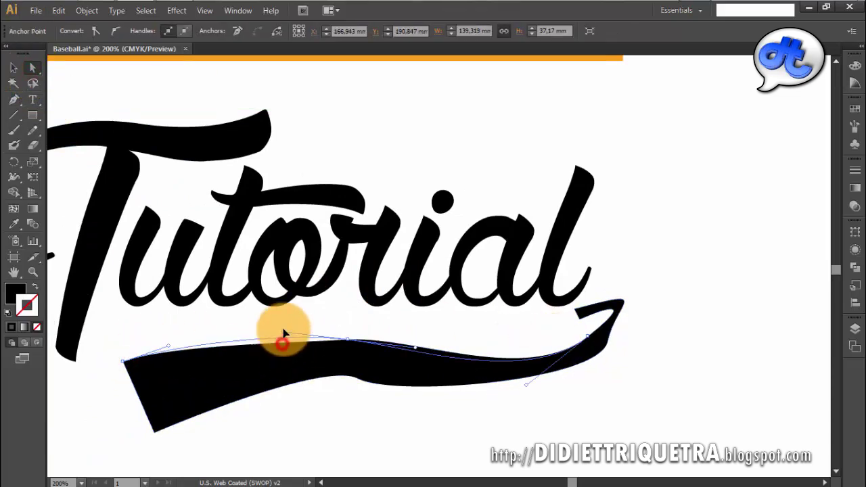
drag(285, 331, 285, 329)
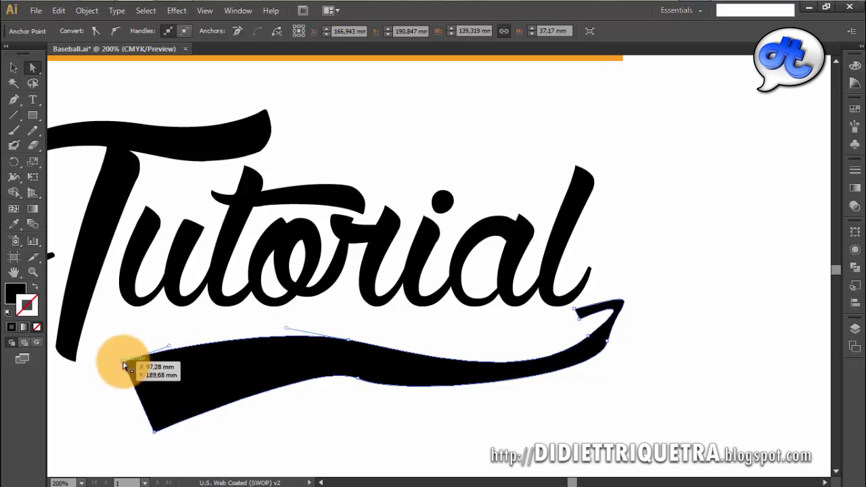
drag(124, 365, 103, 350)
drag(290, 340, 383, 330)
drag(325, 315, 287, 310)
drag(527, 386, 551, 361)
drag(358, 377, 426, 358)
drag(155, 431, 193, 431)
drag(611, 345, 620, 335)
Reshape the hook's upper curve and fine-tune its bend.
click(638, 323)
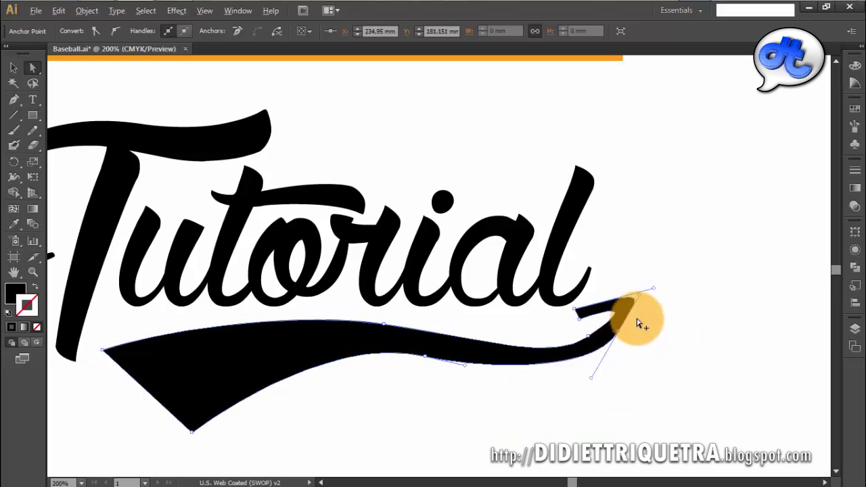
scroll(638, 323, up, 3)
scroll(508, 381, down, 3)
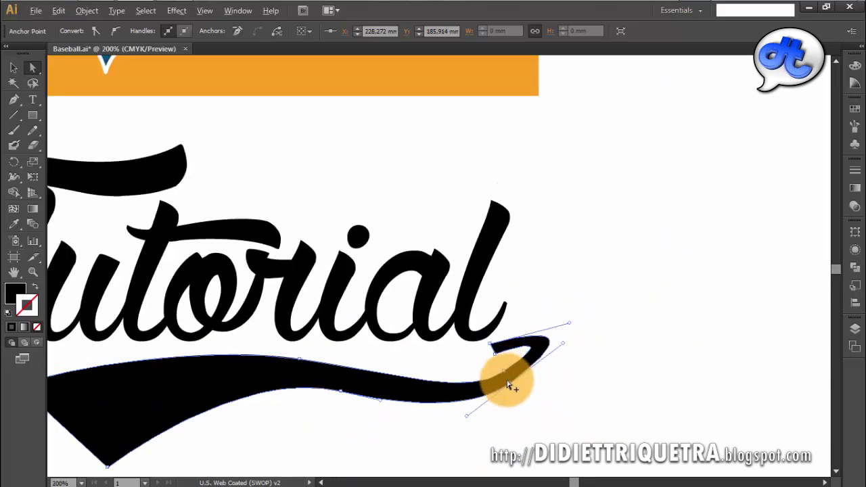
scroll(493, 386, up, 2)
mouse_move(523, 366)
mouse_down()
mouse_move(545, 290)
mouse_move(609, 222)
mouse_move(623, 277)
mouse_move(504, 320)
mouse_move(637, 255)
mouse_up()
mouse_move(495, 306)
mouse_down()
mouse_move(634, 249)
mouse_move(509, 339)
mouse_move(518, 345)
mouse_up()
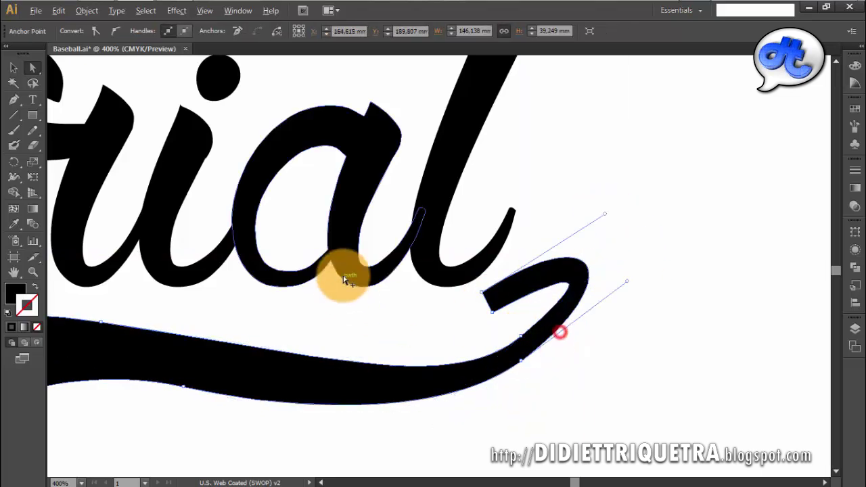
scroll(340, 282, down, 3)
scroll(379, 294, up, 1)
Try pulling the swoosh's lower-edge anchor downward, then undo that move.
click(13, 68)
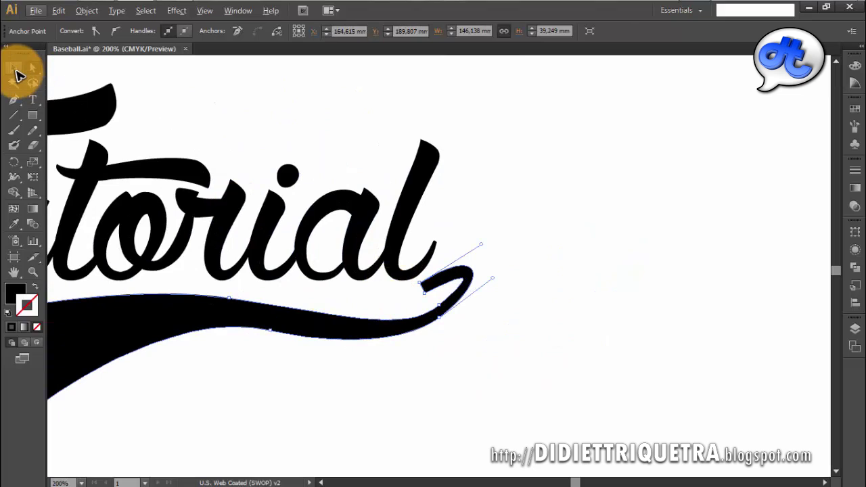
mouse_move(307, 364)
mouse_down()
mouse_move(440, 344)
mouse_move(450, 351)
mouse_up()
click(417, 316)
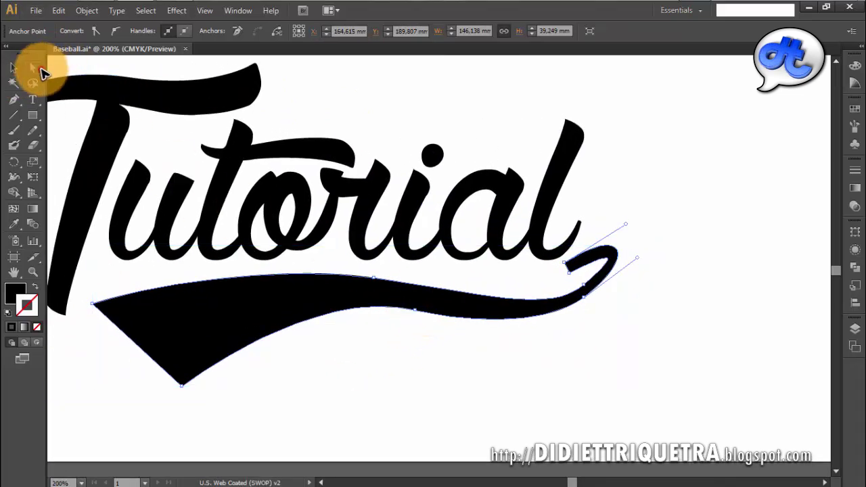
click(648, 319)
click(412, 310)
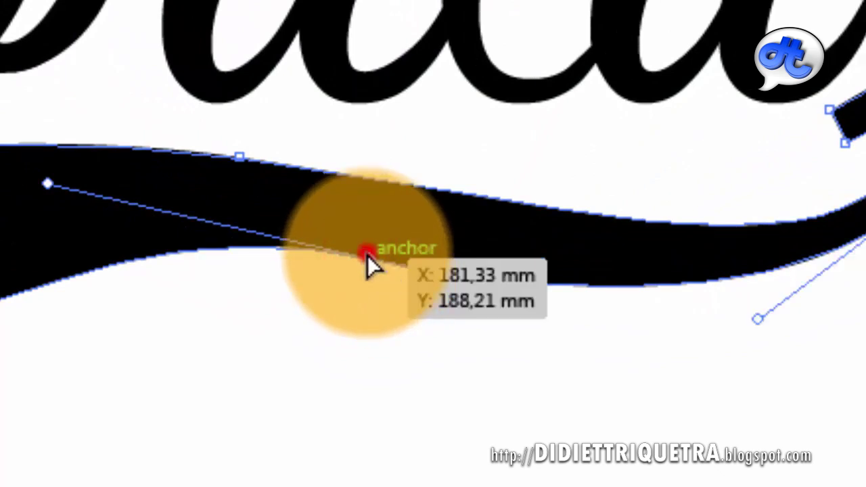
click(367, 256)
drag(368, 256, 377, 452)
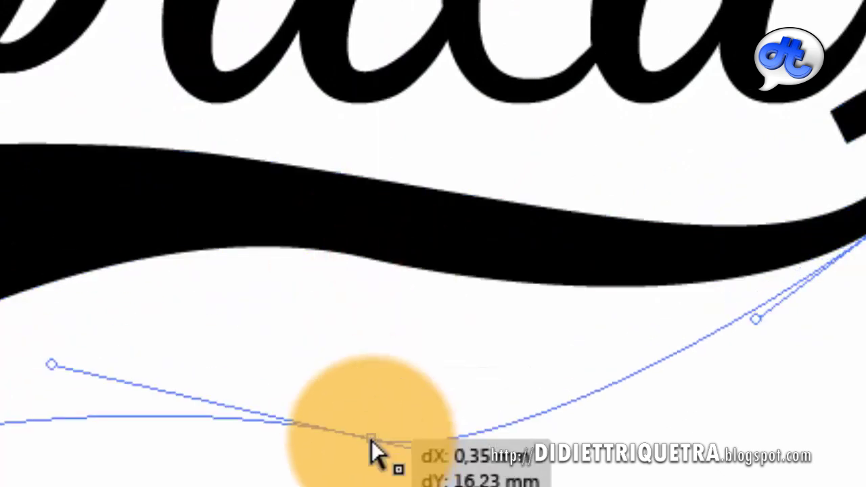
key(ctrl+z)
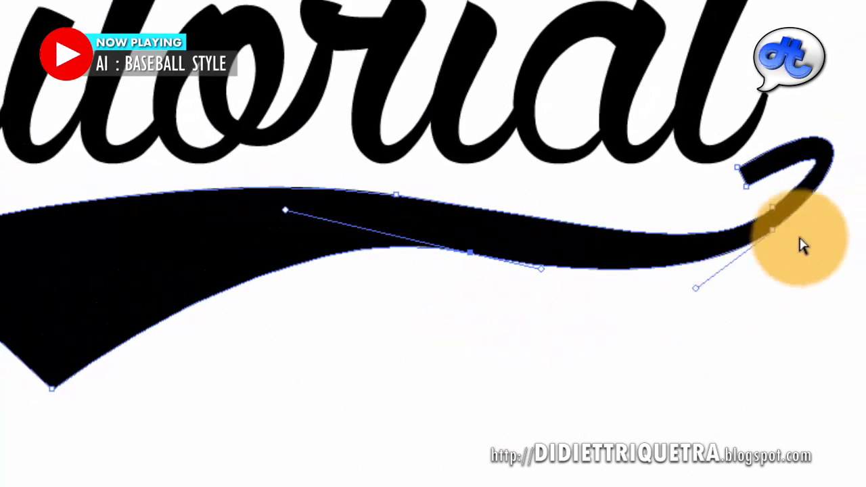
Lengthen the hook's curve handles to round it, then reselect the whole swoosh.
mouse_move(694, 291)
mouse_down()
mouse_move(647, 292)
mouse_move(674, 306)
mouse_up()
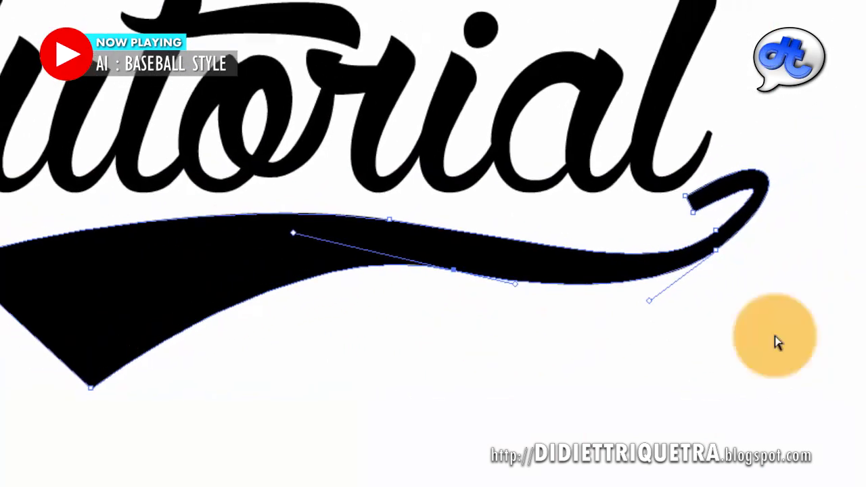
click(777, 342)
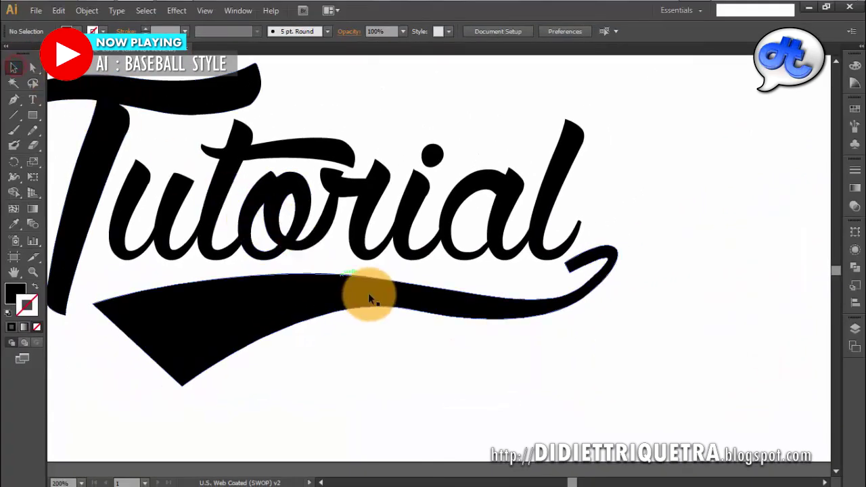
drag(377, 297, 372, 289)
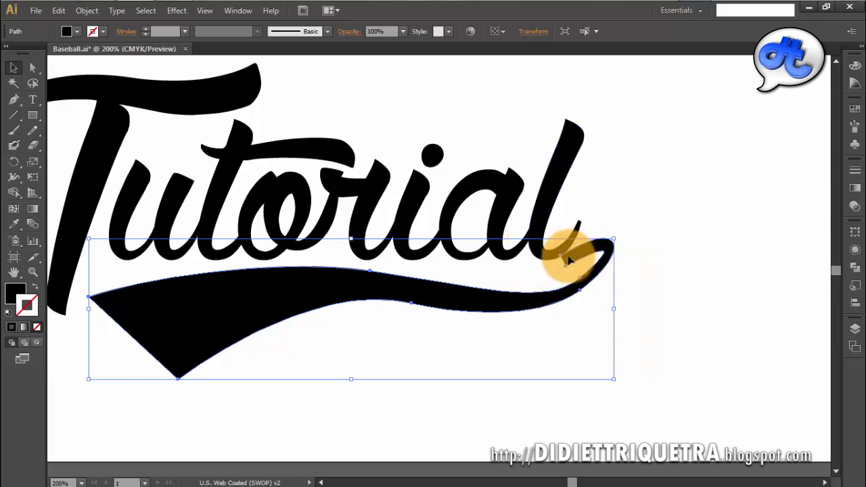
In Outline view, nudge the anchor where the hook starts.
scroll(569, 259, up, 2)
scroll(568, 260, up, 1)
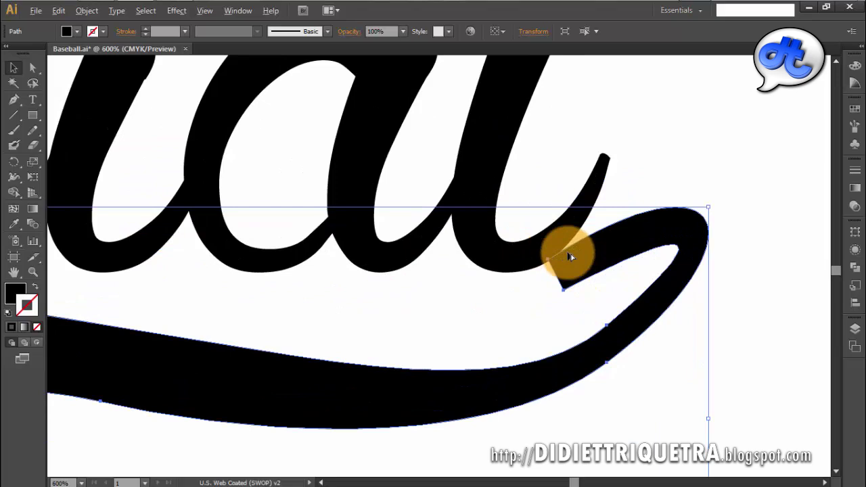
click(577, 310)
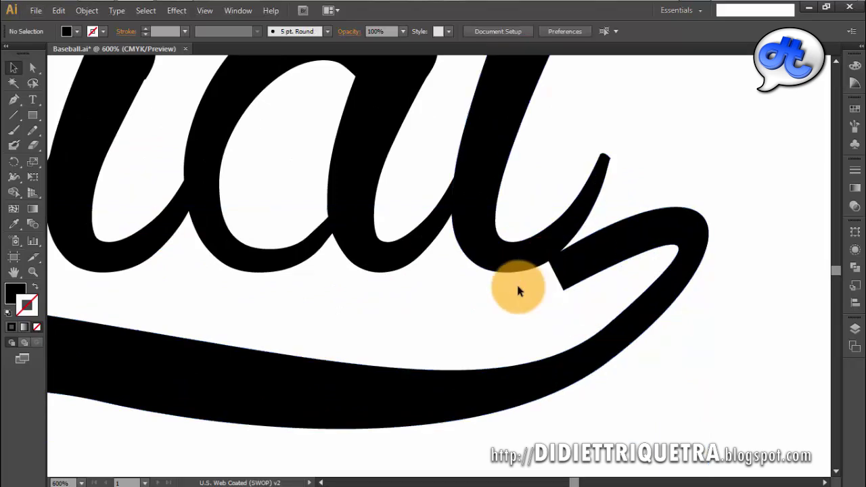
key(ctrl+y)
click(555, 271)
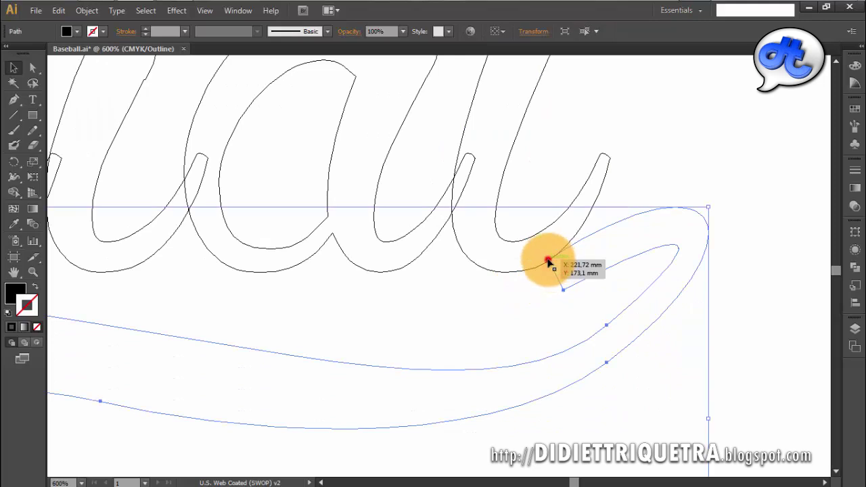
drag(550, 262, 550, 260)
click(552, 289)
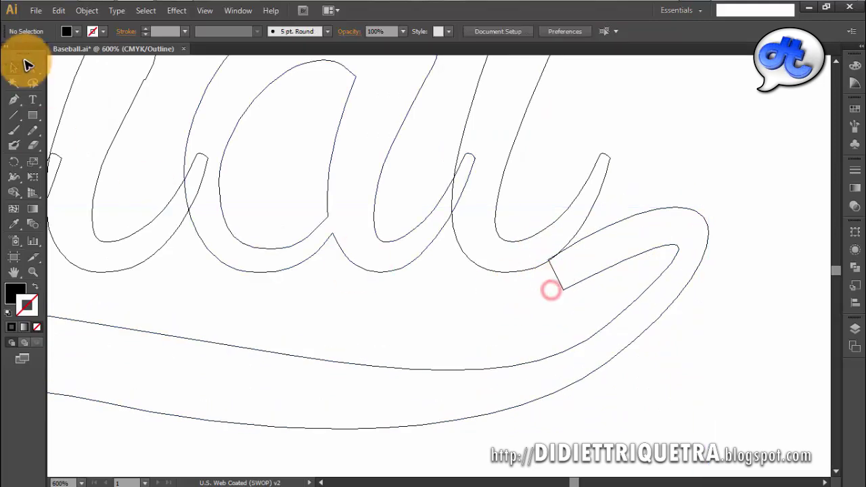
Move the swoosh-to-l junction anchor and bend its handles, then refine the hook's outer curve.
click(33, 68)
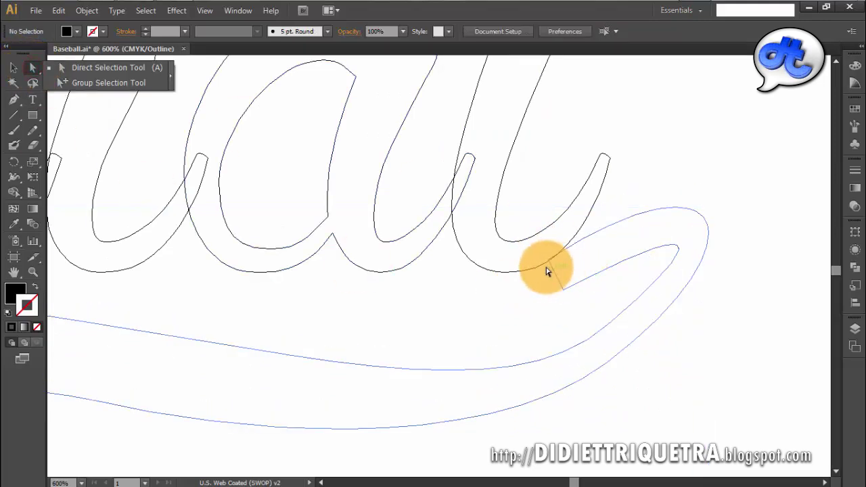
drag(549, 262, 535, 235)
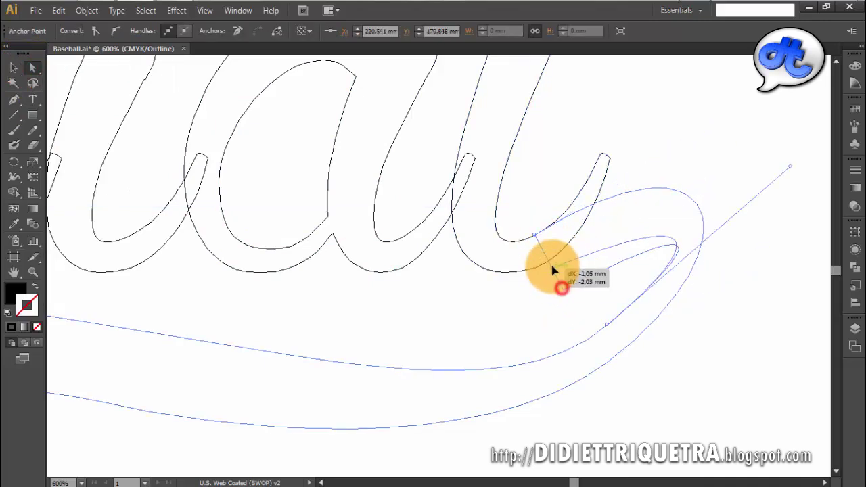
drag(550, 266, 547, 262)
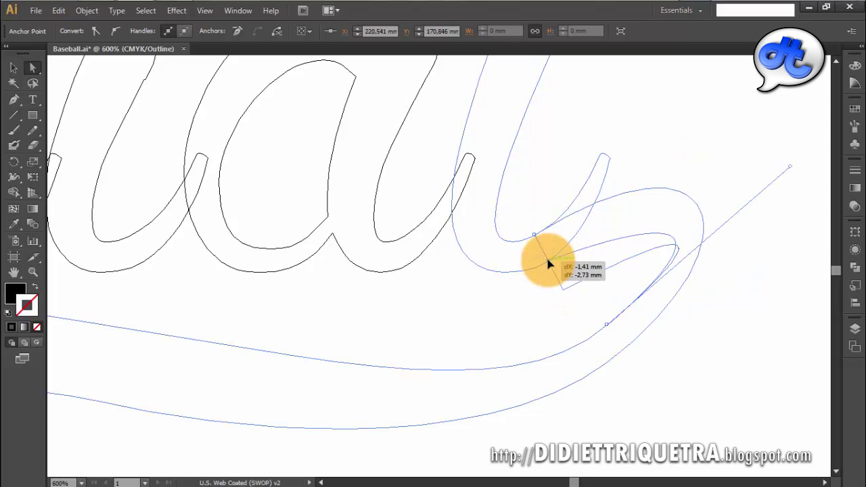
mouse_move(789, 169)
mouse_down()
mouse_move(763, 156)
mouse_move(772, 155)
mouse_up()
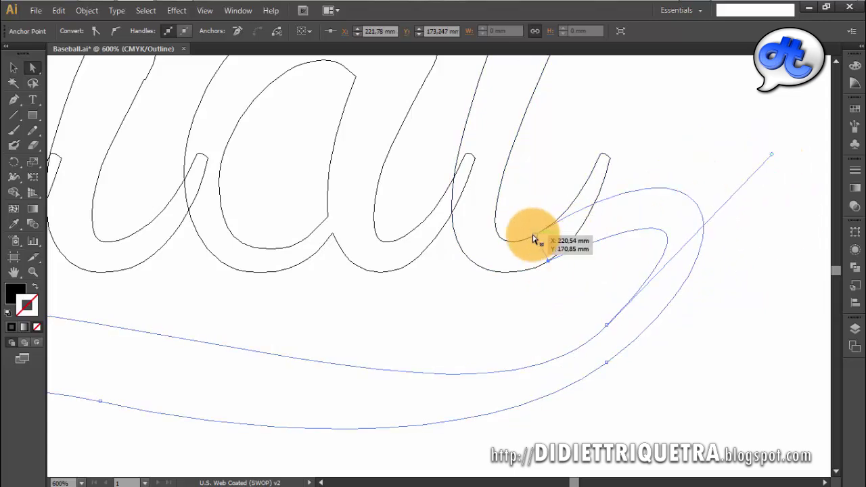
mouse_move(534, 238)
mouse_down()
mouse_move(700, 103)
mouse_move(699, 121)
mouse_up()
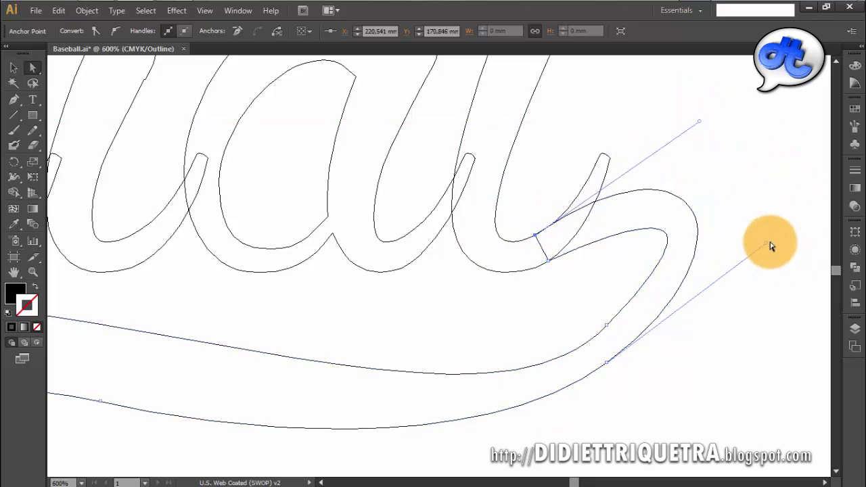
drag(767, 247, 763, 232)
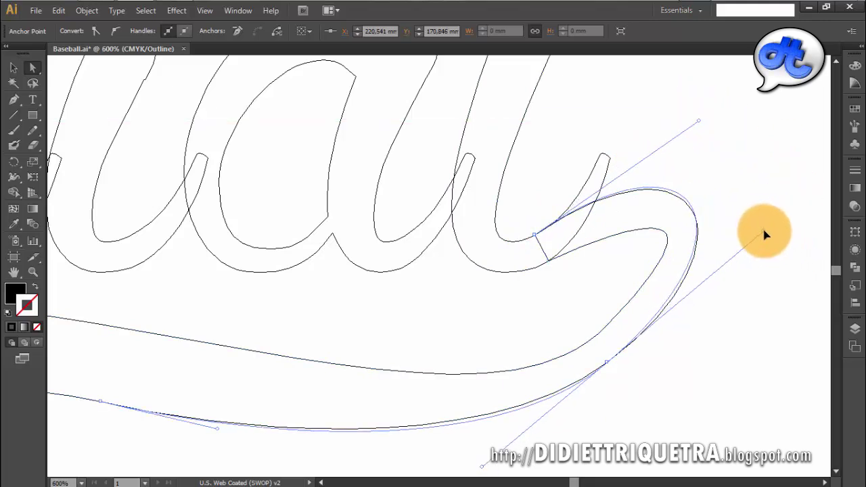
drag(608, 327, 754, 160)
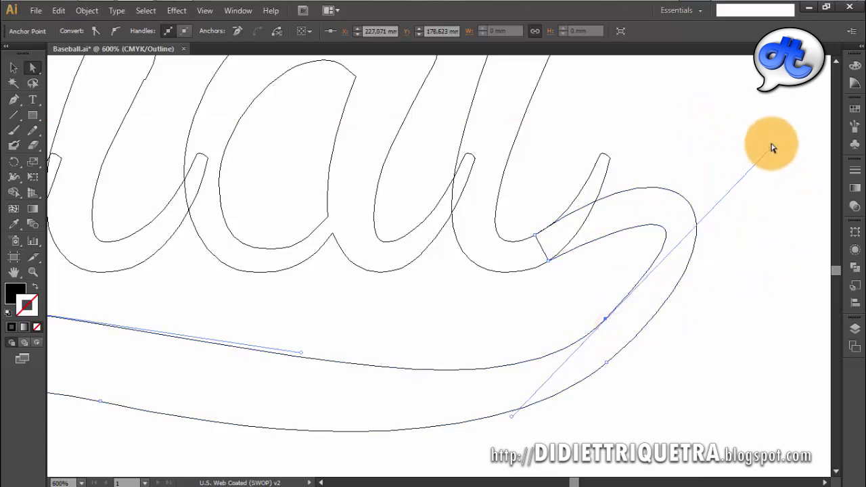
Reshape the swoosh's lower curve, zoom out and return to Preview.
click(580, 281)
key(ctrl+minus)
drag(586, 319, 612, 333)
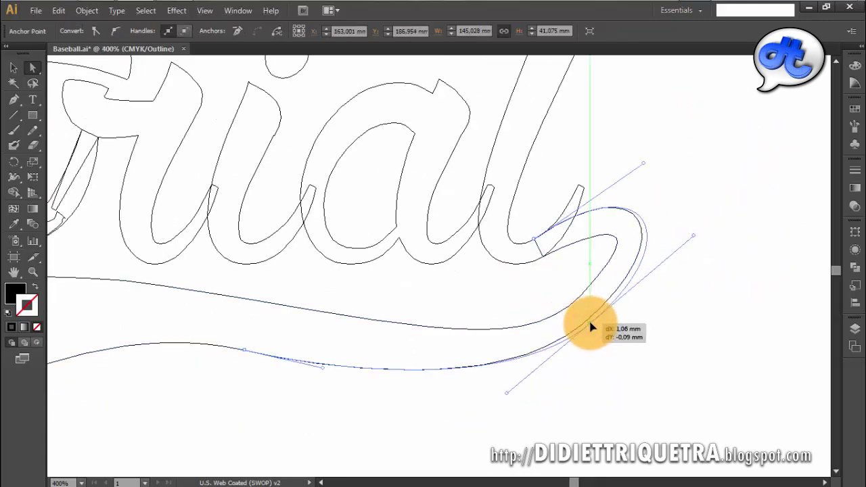
click(586, 252)
key(ctrl+minus)
key(ctrl+minus)
key(ctrl+minus)
key(ctrl+y)
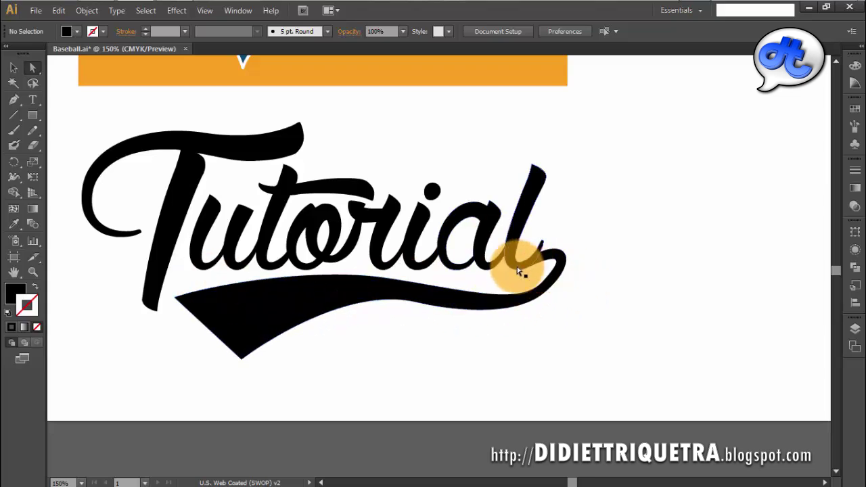
Pan across the lettering and, back in Outline view, select the swoosh anchor near the l.
scroll(527, 269, up, 2)
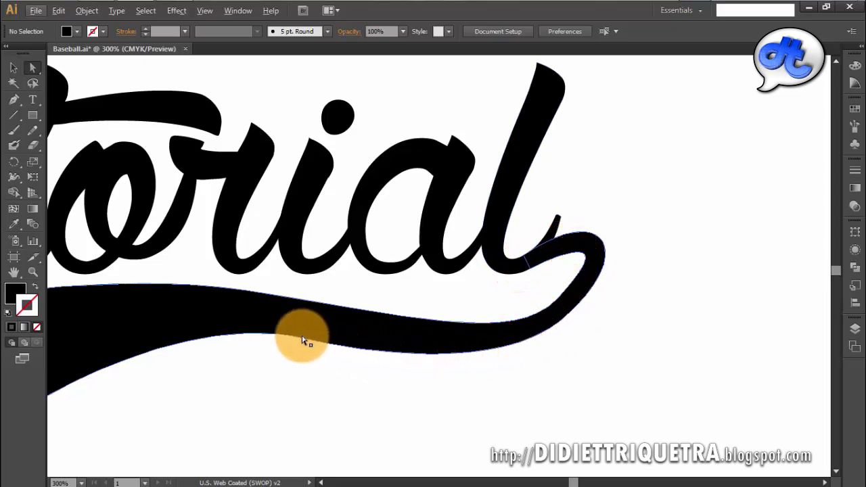
drag(259, 351, 503, 341)
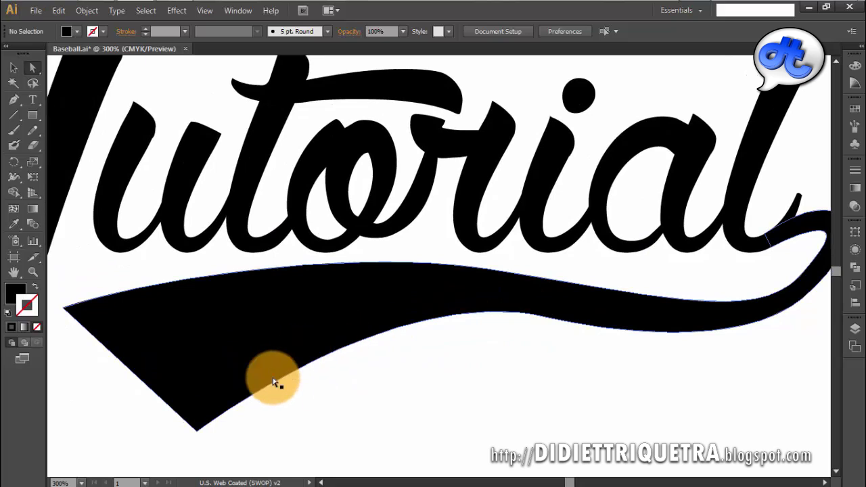
scroll(467, 339, right, 5)
scroll(447, 291, right, 3)
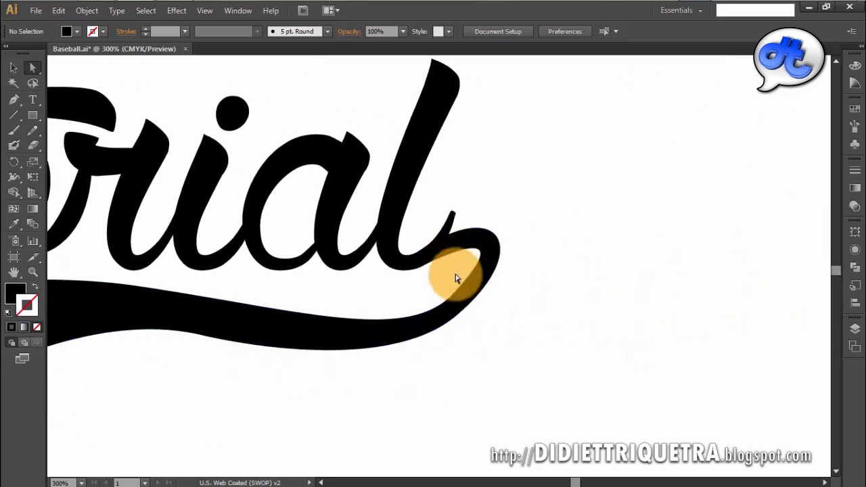
key(ctrl+y)
click(456, 315)
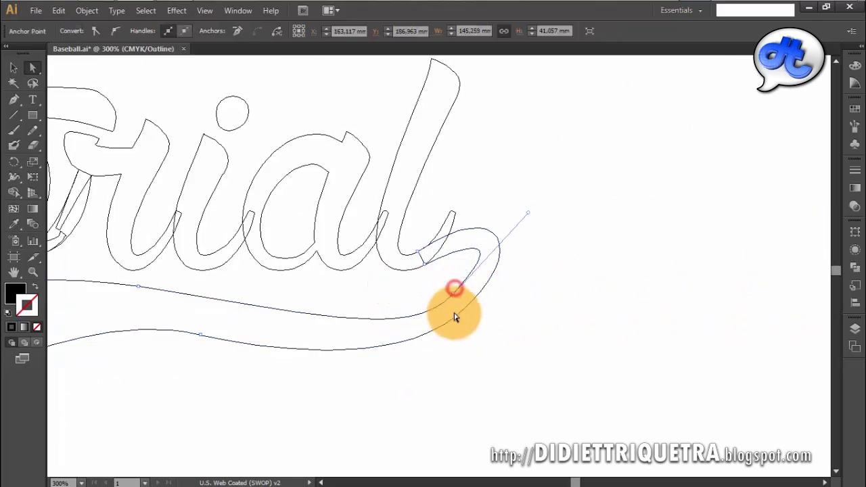
scroll(257, 348, down, 1)
scroll(331, 338, down, 1)
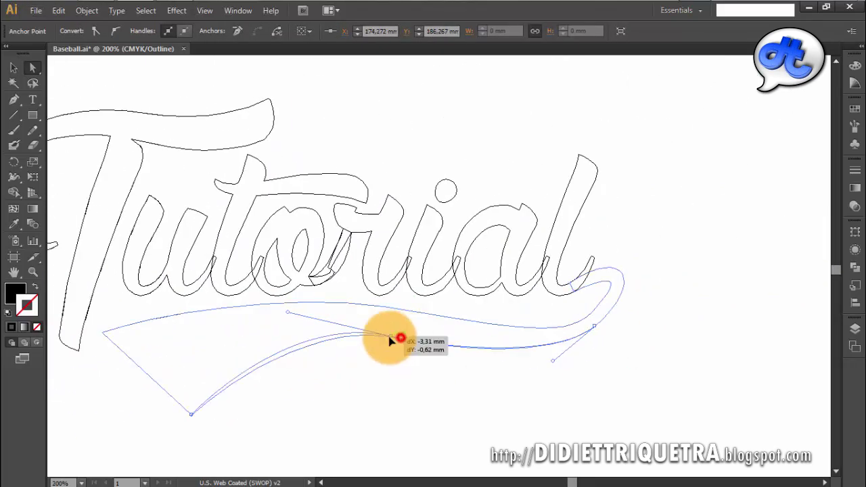
scroll(568, 298, up, 4)
Pull and redirect curve handles to smooth the lower swoosh curve near the l.
mouse_move(552, 304)
mouse_down()
mouse_move(758, 193)
mouse_move(630, 251)
mouse_move(700, 162)
mouse_move(695, 154)
mouse_up()
drag(553, 304, 717, 162)
mouse_move(709, 304)
mouse_down()
mouse_move(630, 393)
mouse_move(736, 230)
mouse_up()
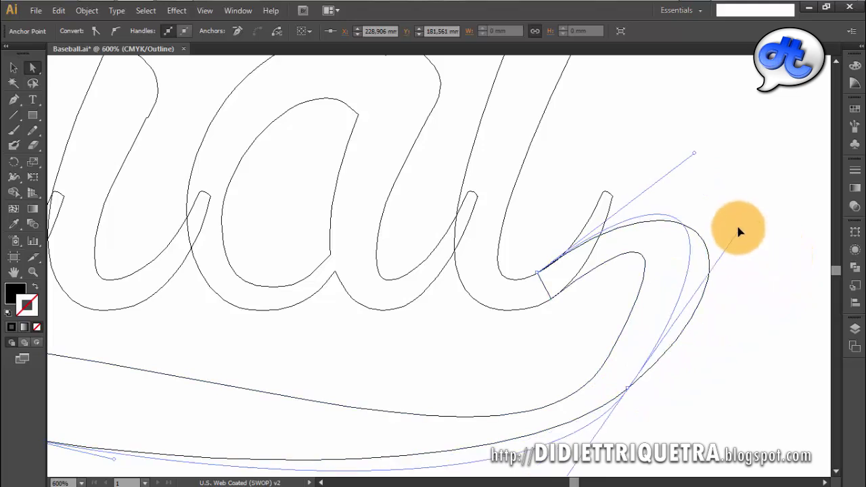
scroll(513, 316, down, 2)
drag(650, 283, 627, 272)
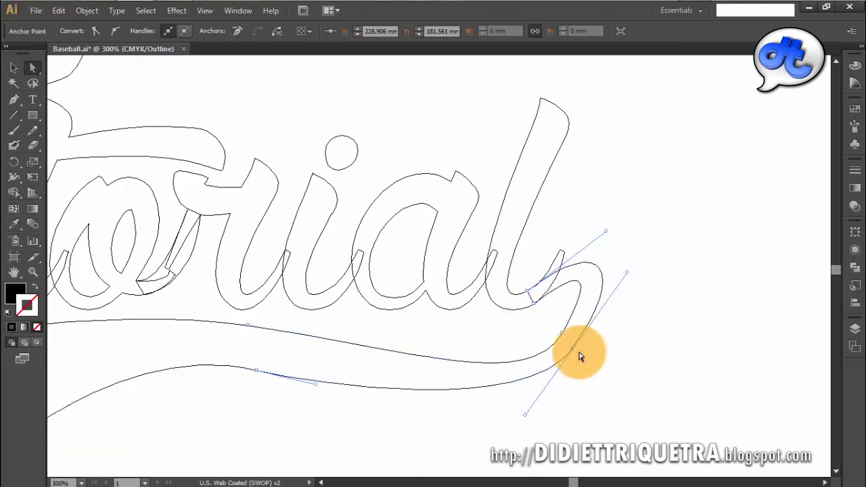
click(576, 363)
Nudge the swoosh-to-l junction anchor and adjust its handles to finish smoothing.
scroll(487, 386, down, 2)
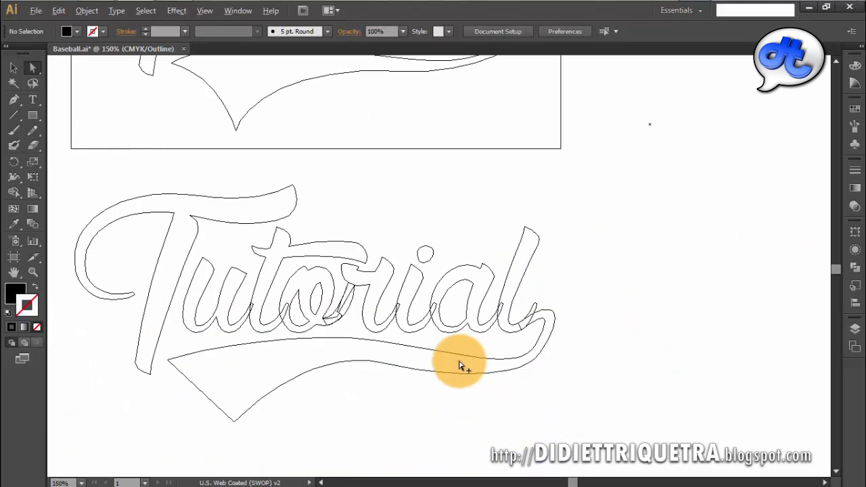
scroll(592, 348, up, 2)
drag(593, 348, 609, 237)
drag(576, 313, 637, 223)
drag(581, 317, 602, 323)
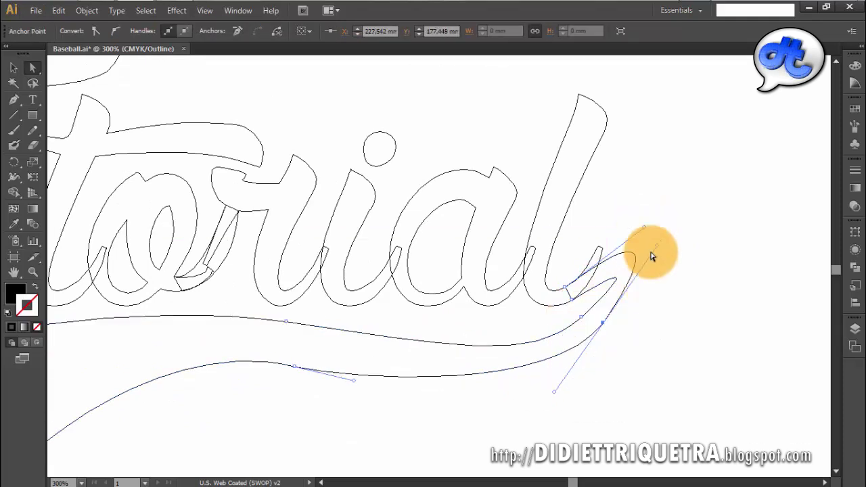
mouse_move(664, 257)
mouse_down()
mouse_move(598, 340)
mouse_move(499, 416)
mouse_up()
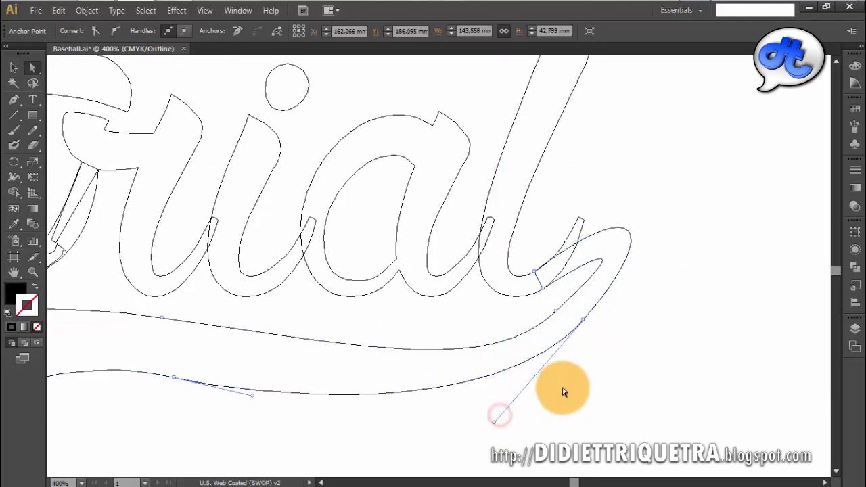
Inspect the swoosh path, then return to Preview with the whole logo in view.
click(256, 315)
click(383, 374)
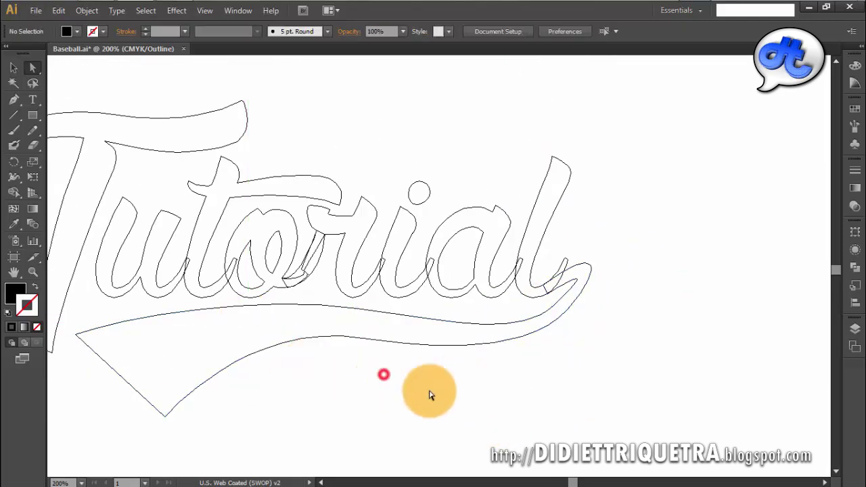
click(32, 68)
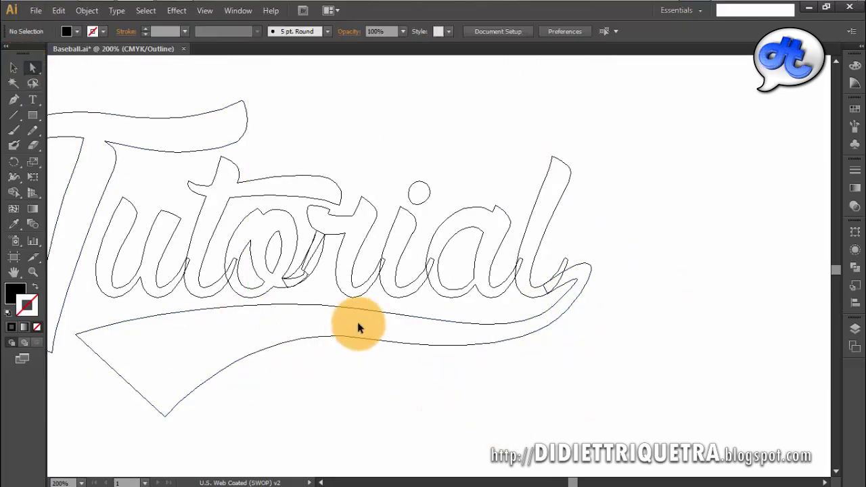
key(ctrl+y)
drag(336, 360, 445, 375)
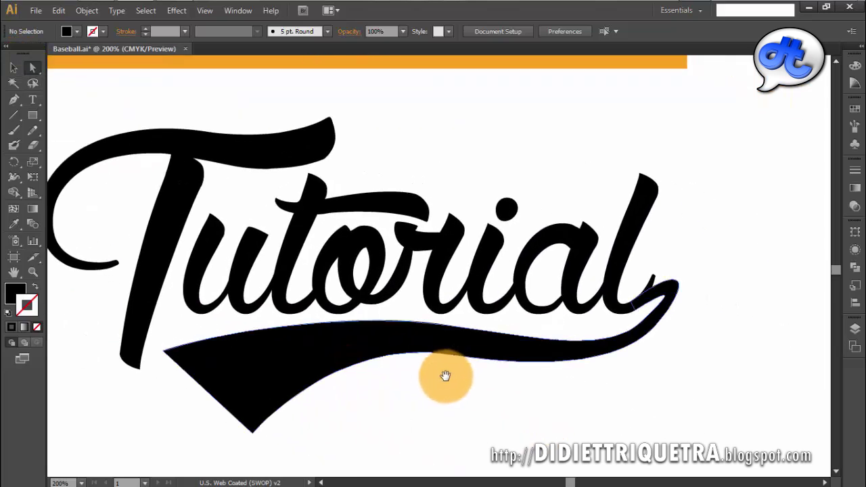
In Outline view, move the tip of the l's tail down and to the right.
scroll(638, 291, up, 1)
scroll(645, 304, up, 2)
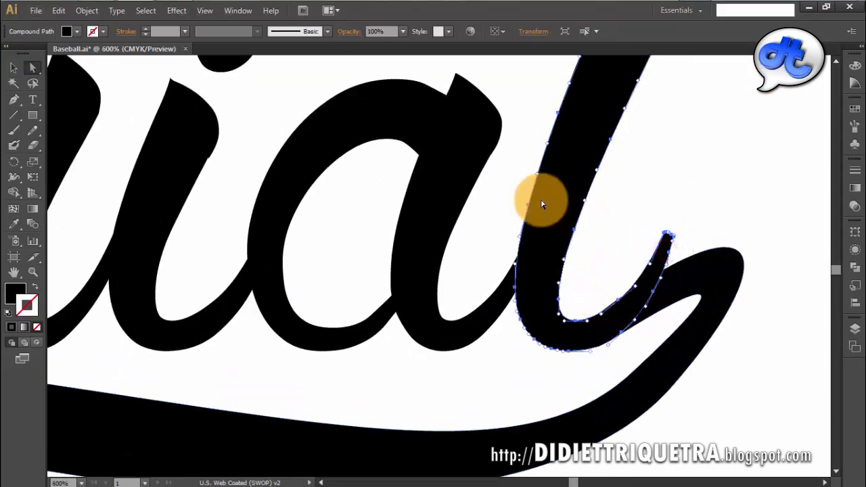
key(ctrl+y)
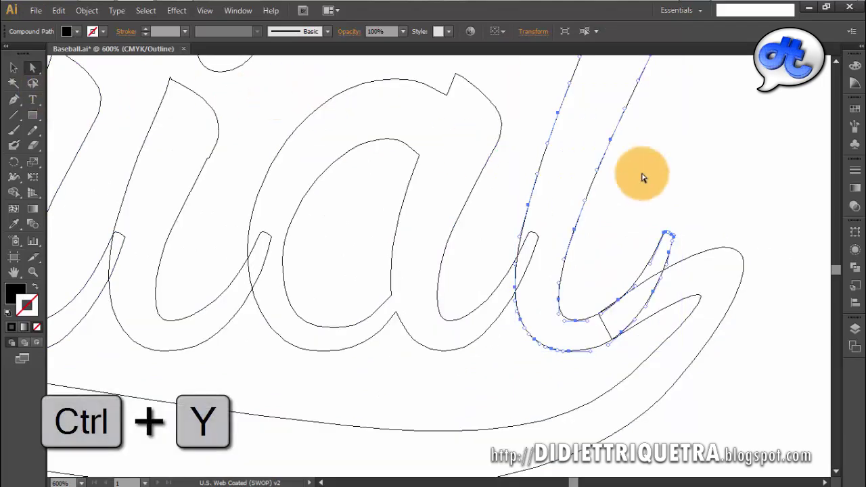
click(672, 238)
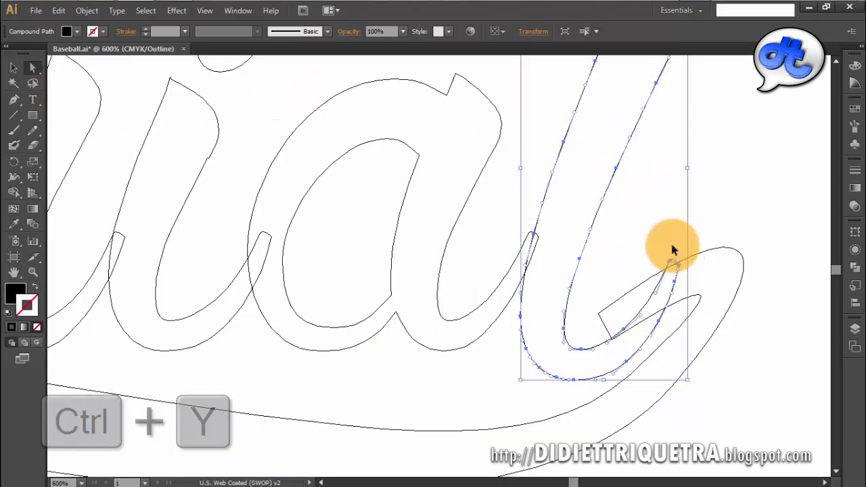
click(675, 242)
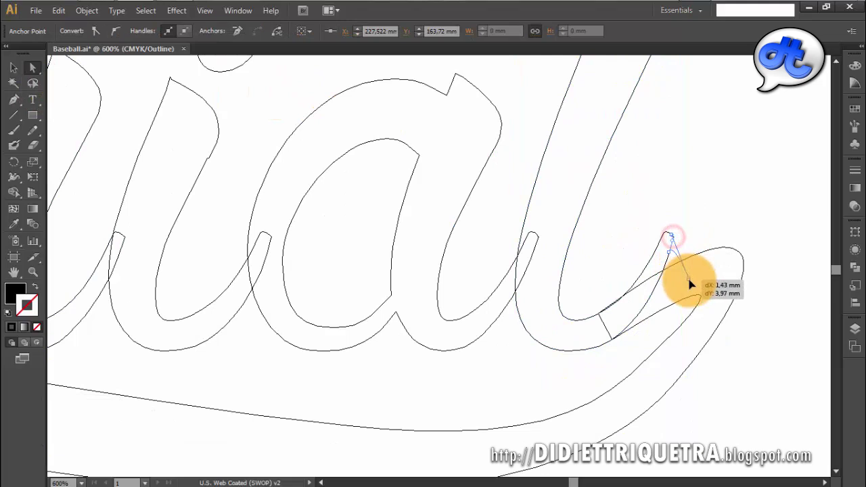
mouse_move(671, 255)
mouse_down()
mouse_move(681, 289)
mouse_move(690, 258)
mouse_up()
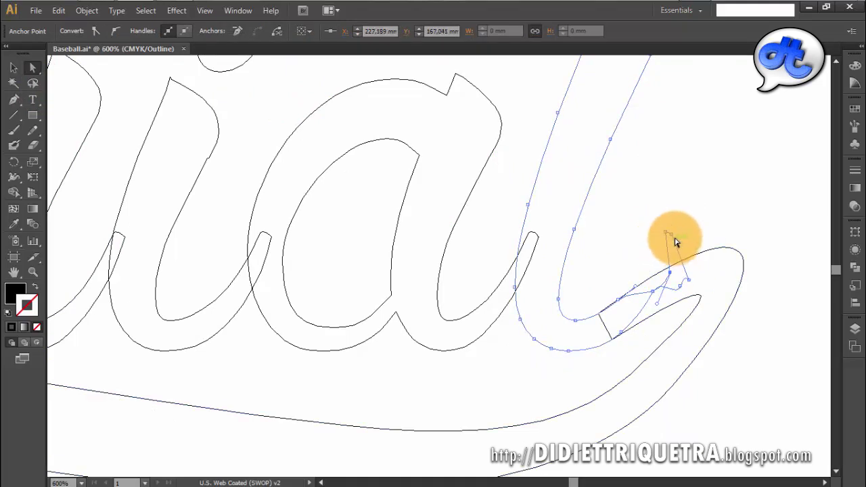
drag(675, 273, 680, 281)
click(785, 262)
Drag the l's tail tip up into the swoosh, then return to Preview.
click(681, 294)
scroll(684, 298, up, 3)
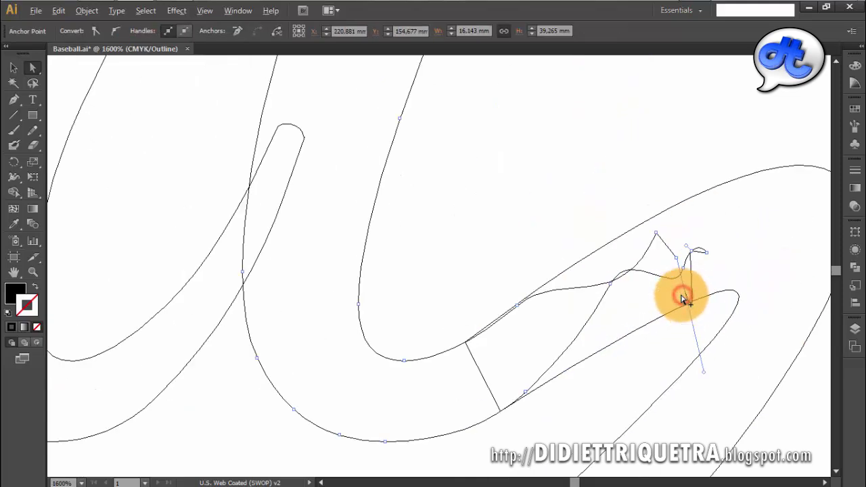
click(690, 304)
drag(701, 323, 682, 278)
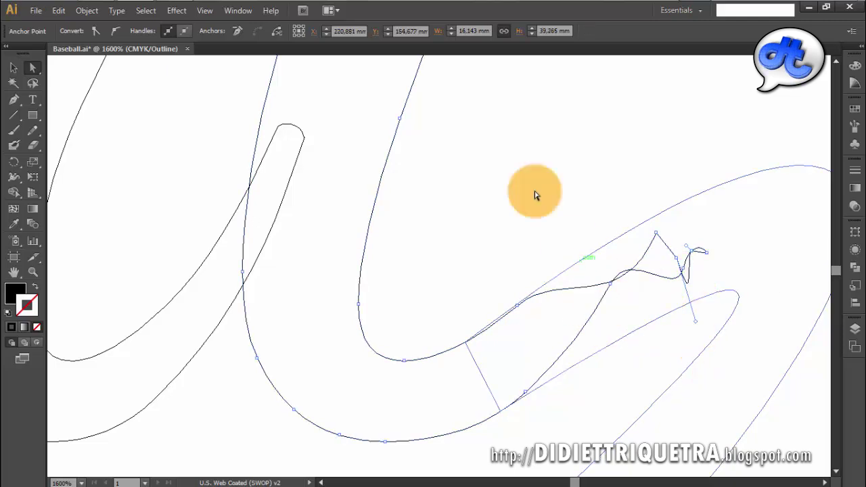
click(532, 195)
scroll(532, 195, down, 4)
scroll(532, 195, down, 1)
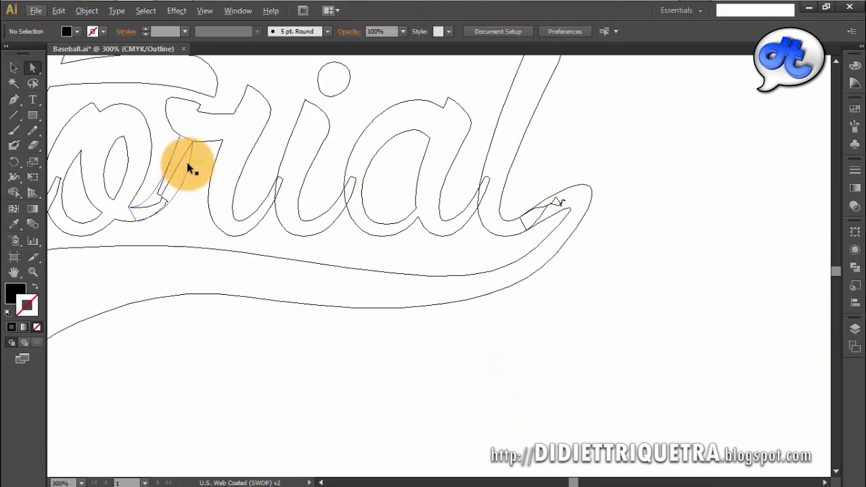
key(ctrl+y)
Center the logo and select the swoosh's left corner and bottom tip points.
drag(266, 189, 452, 313)
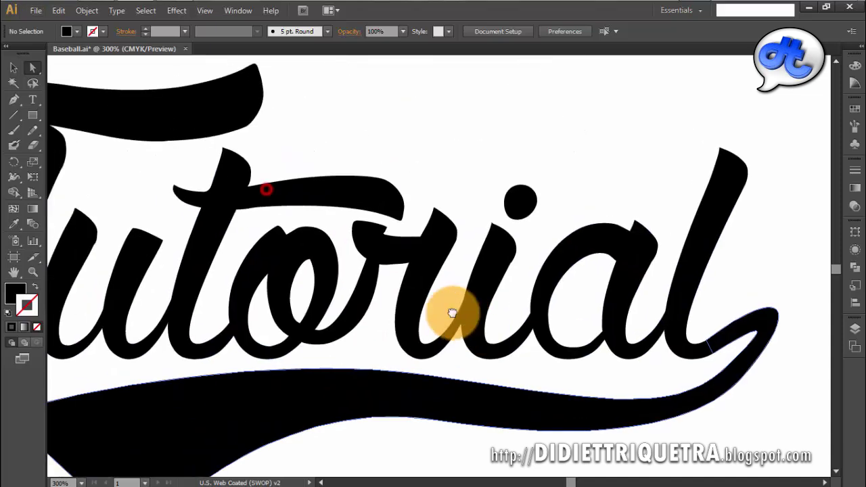
scroll(425, 242, down, 1)
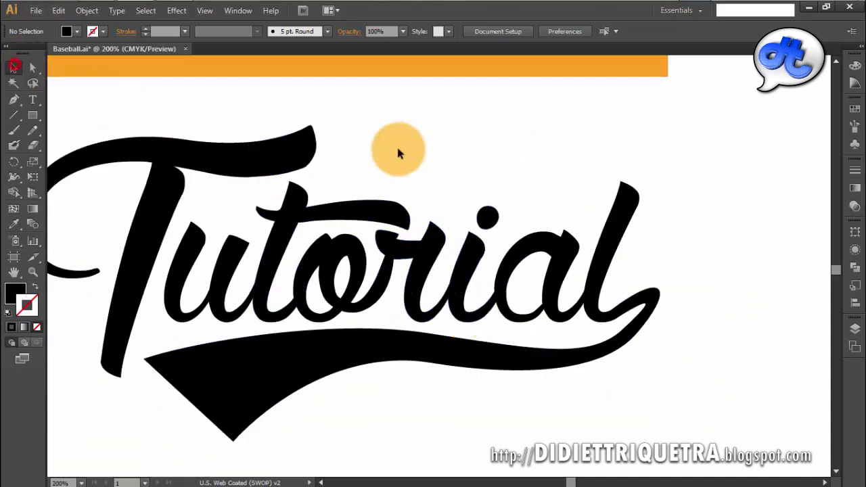
drag(469, 214, 498, 149)
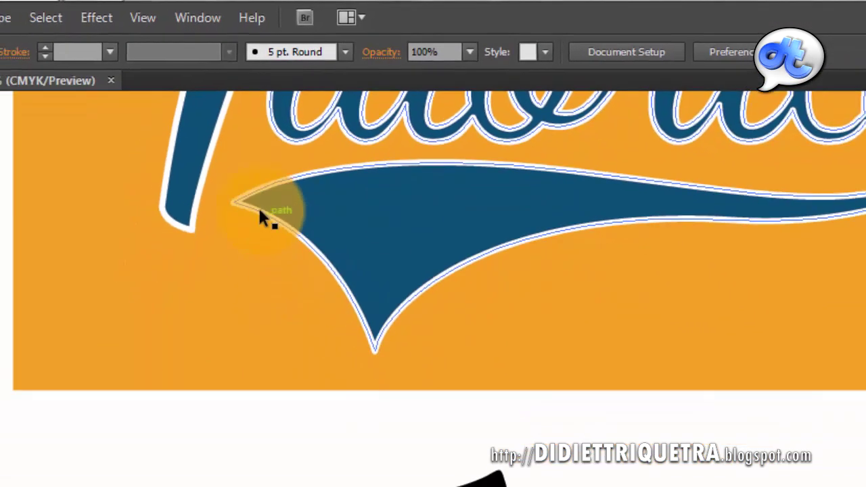
drag(446, 386, 419, 138)
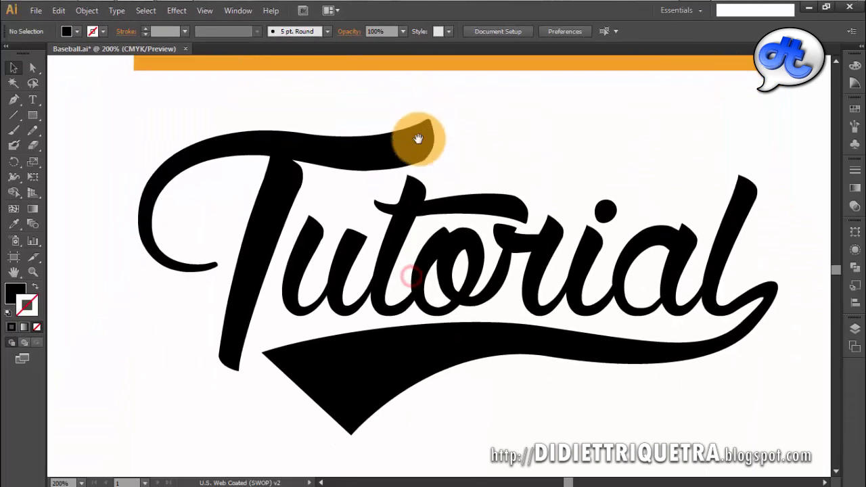
click(33, 69)
click(263, 354)
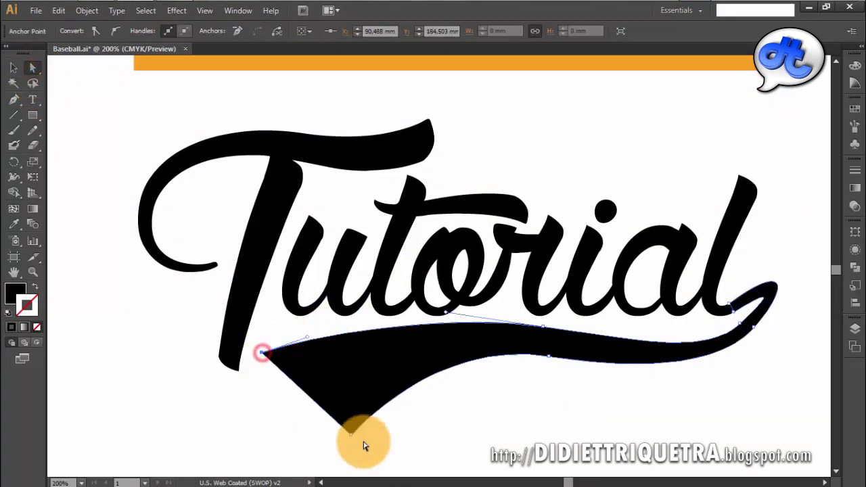
click(351, 435)
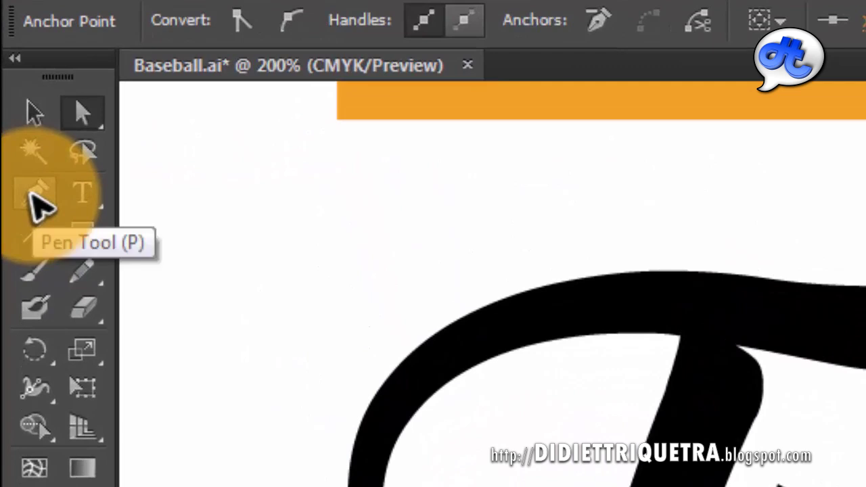
With the Convert Anchor Point tool, pull curve handles from the swash's left point.
click(35, 203)
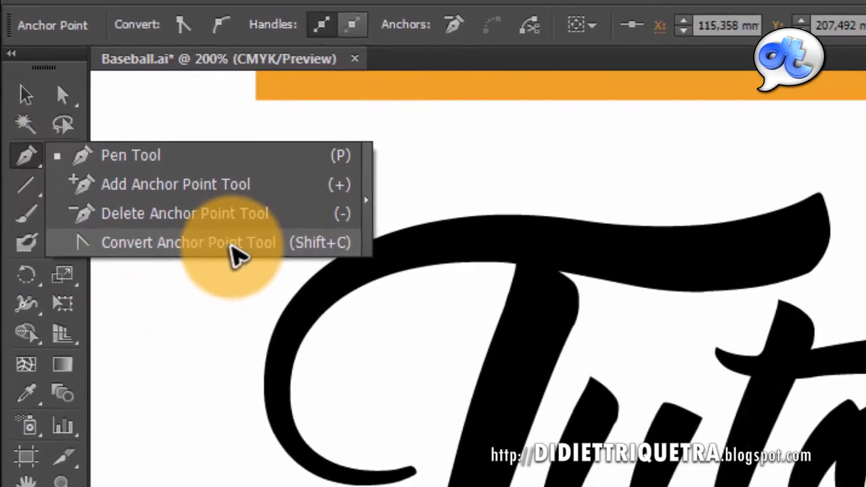
click(140, 165)
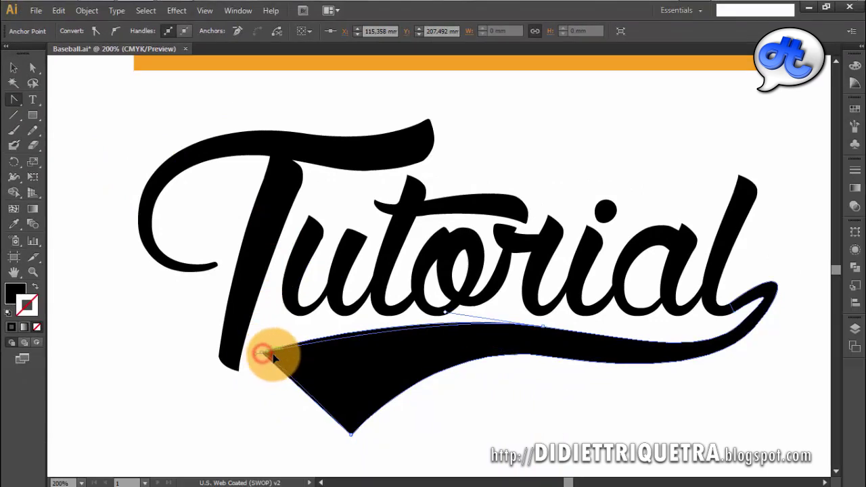
drag(273, 355, 289, 356)
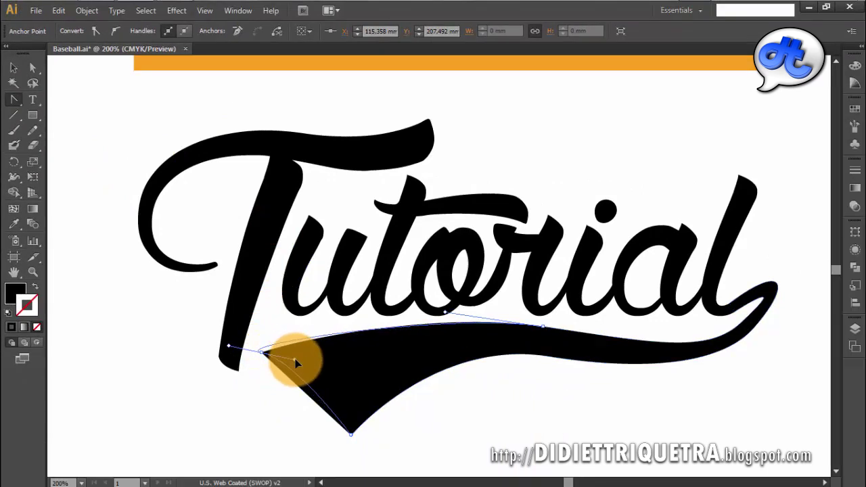
drag(229, 346, 235, 331)
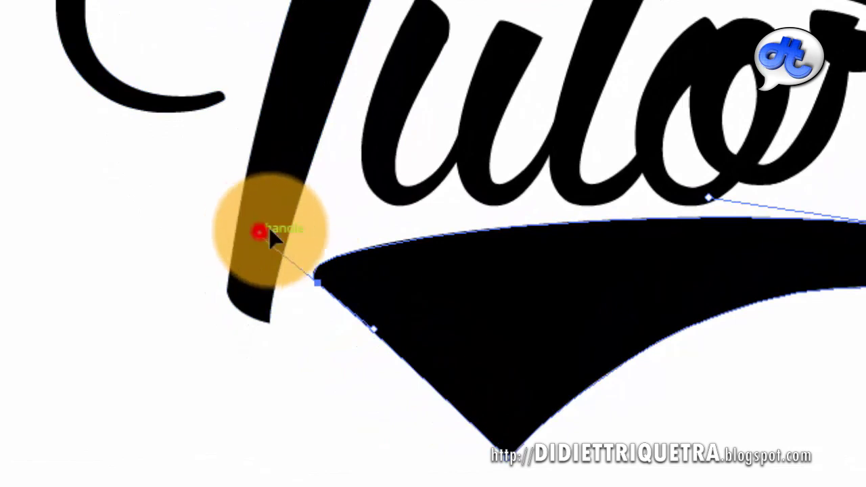
drag(257, 232, 332, 227)
Remove the left tip's upward handle and pull out new handles to reshape the curve.
click(377, 332)
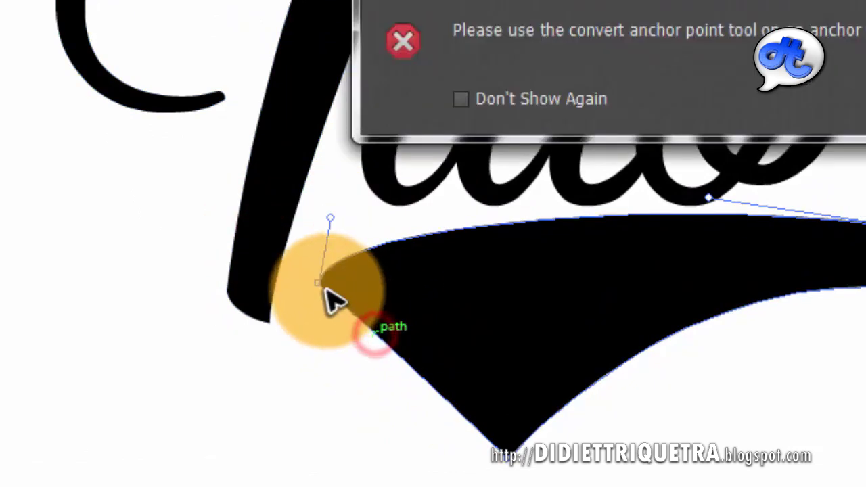
click(319, 287)
click(319, 286)
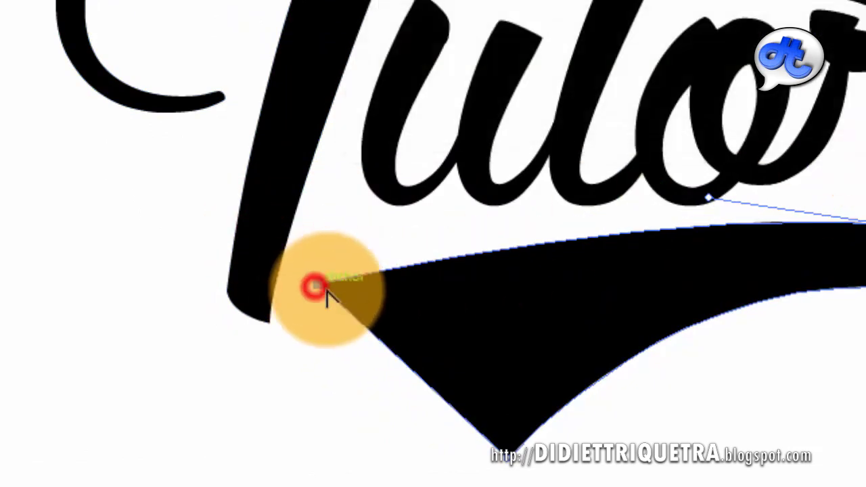
drag(321, 277, 331, 300)
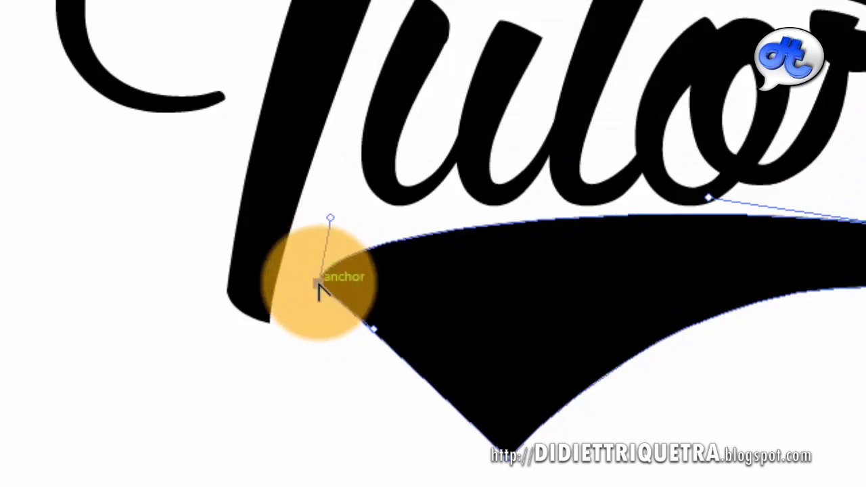
mouse_move(322, 281)
mouse_down()
mouse_move(336, 257)
mouse_move(407, 306)
mouse_up()
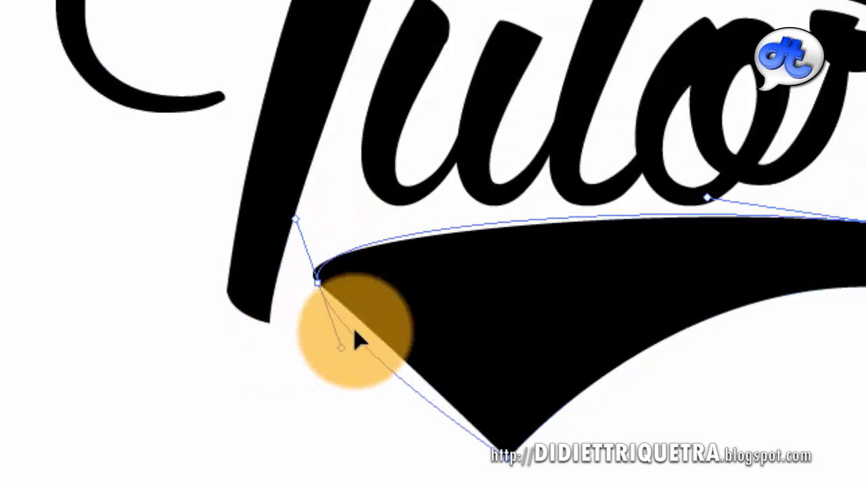
drag(230, 270, 315, 211)
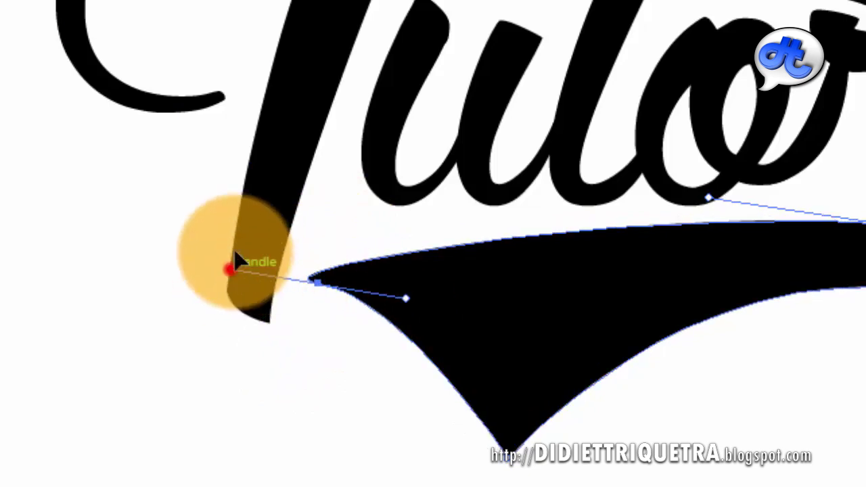
scroll(312, 298, down, 2)
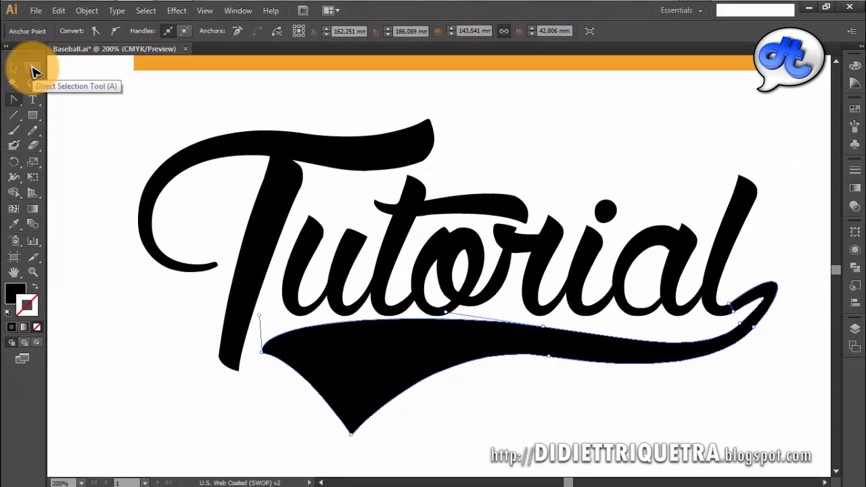
Extend the left tip's lower and upper handles and reposition the tip point.
click(265, 353)
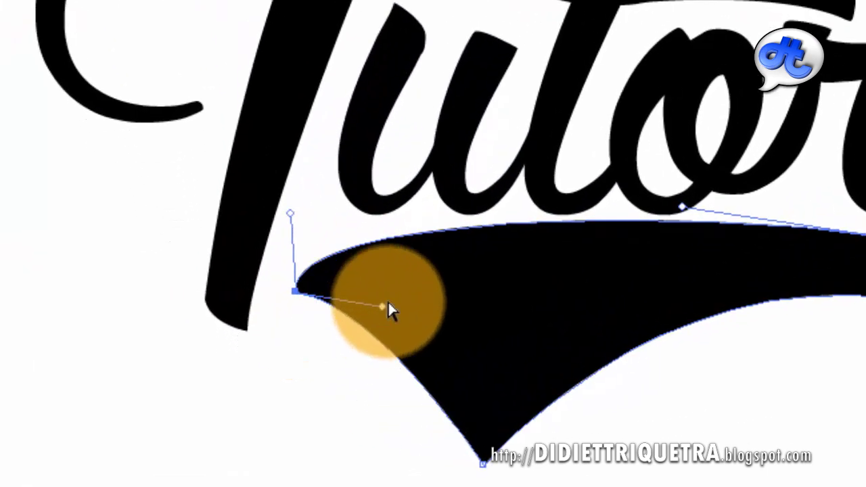
drag(265, 355, 332, 364)
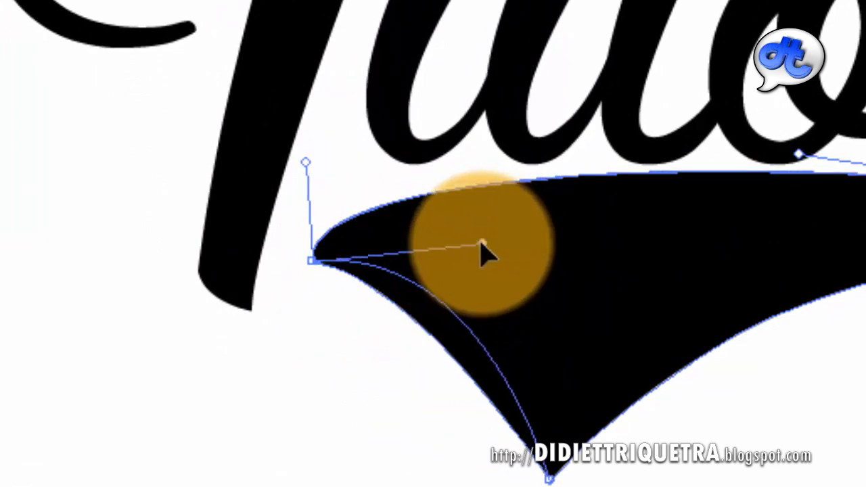
drag(494, 288, 525, 277)
drag(305, 157, 354, 164)
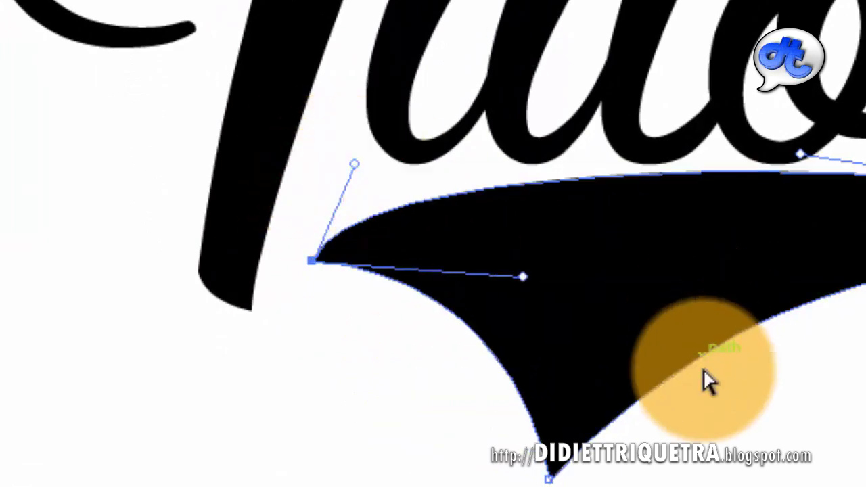
drag(783, 383, 668, 246)
drag(184, 118, 185, 193)
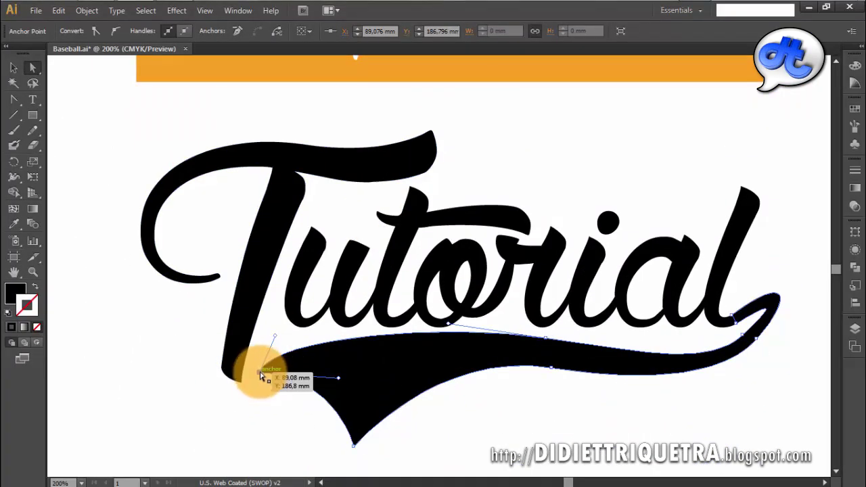
scroll(416, 397, down, 2)
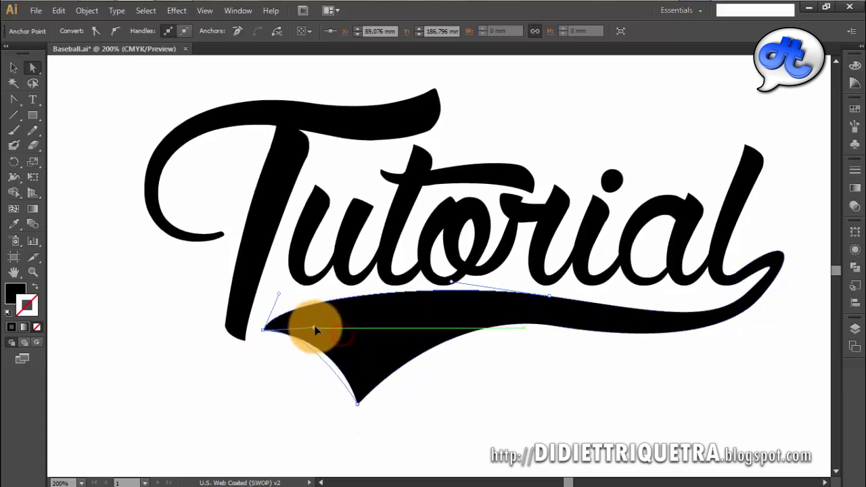
Fine-tune the left tip's curve handle and deselect the swash.
click(411, 395)
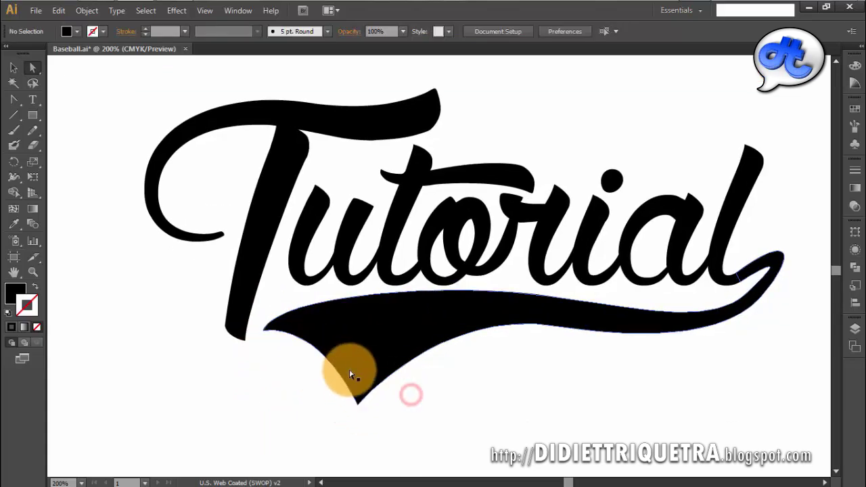
click(263, 330)
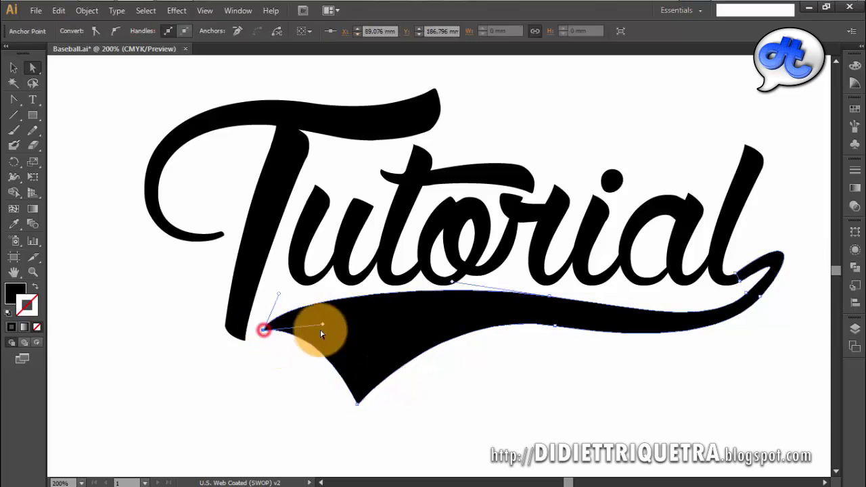
drag(339, 335, 339, 337)
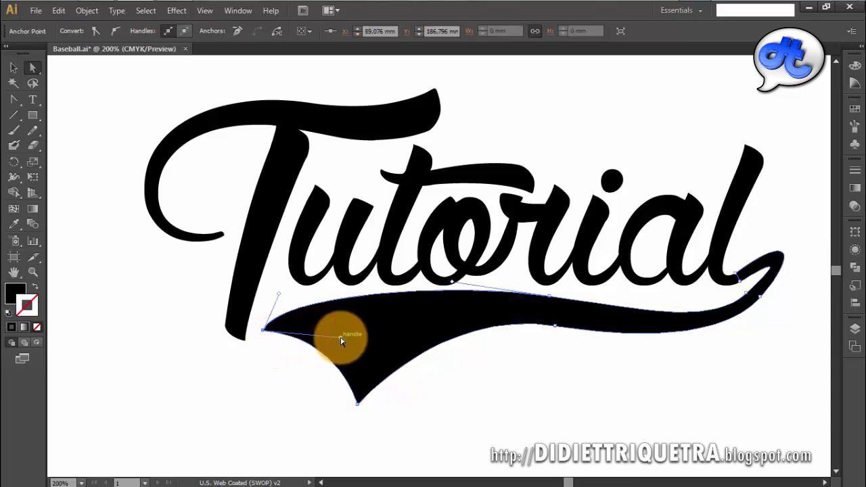
click(419, 412)
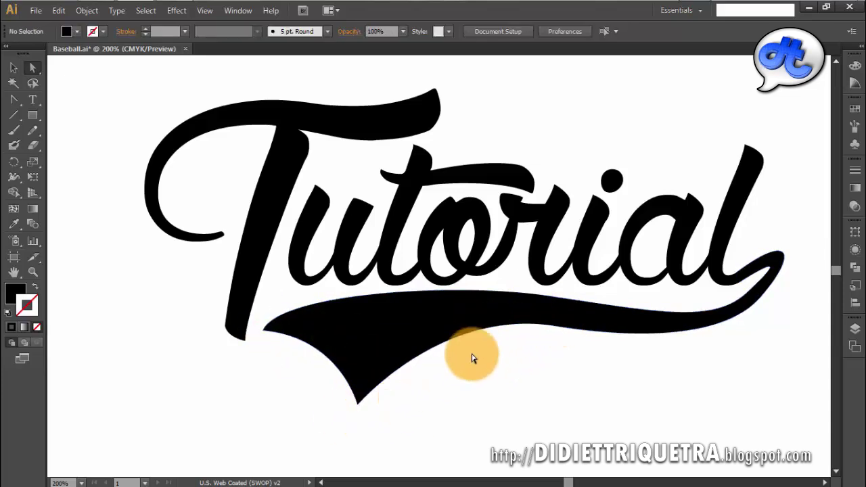
scroll(424, 317, down, 1)
scroll(423, 317, down, 1)
scroll(436, 313, up, 1)
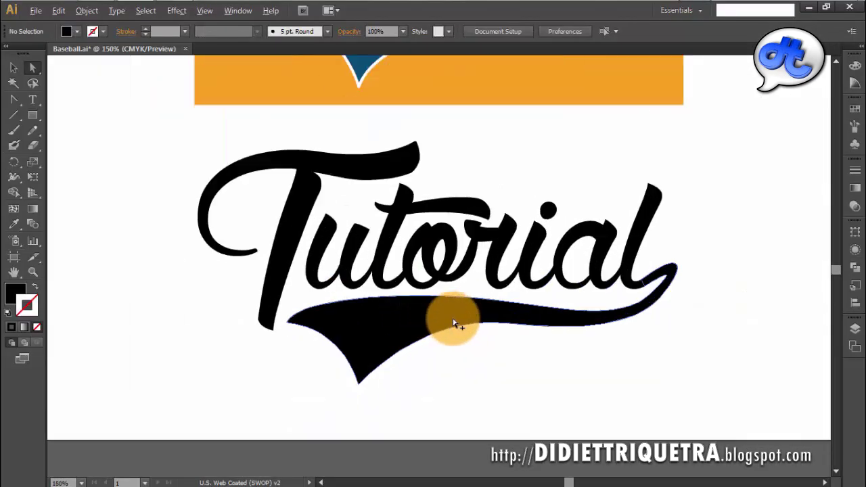
drag(483, 343, 388, 371)
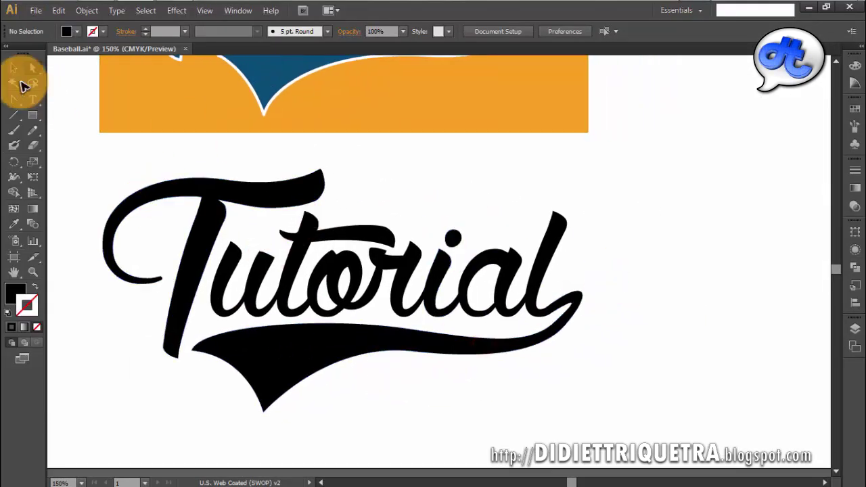
drag(136, 170, 193, 194)
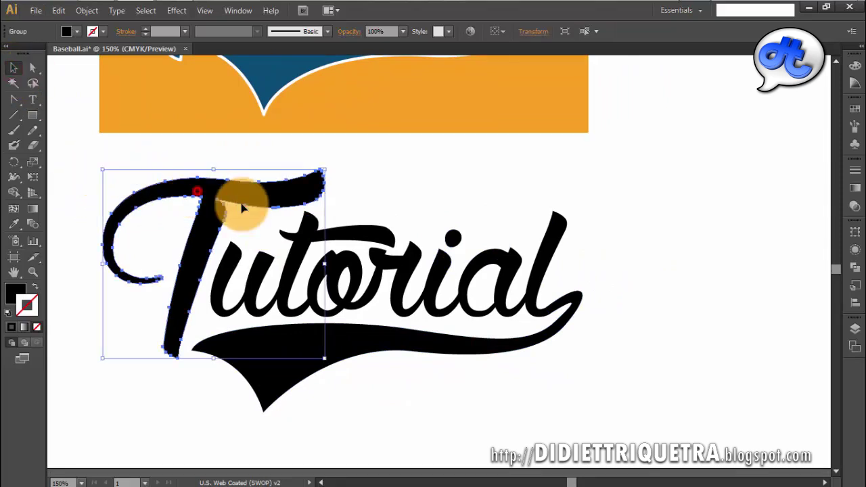
click(360, 235)
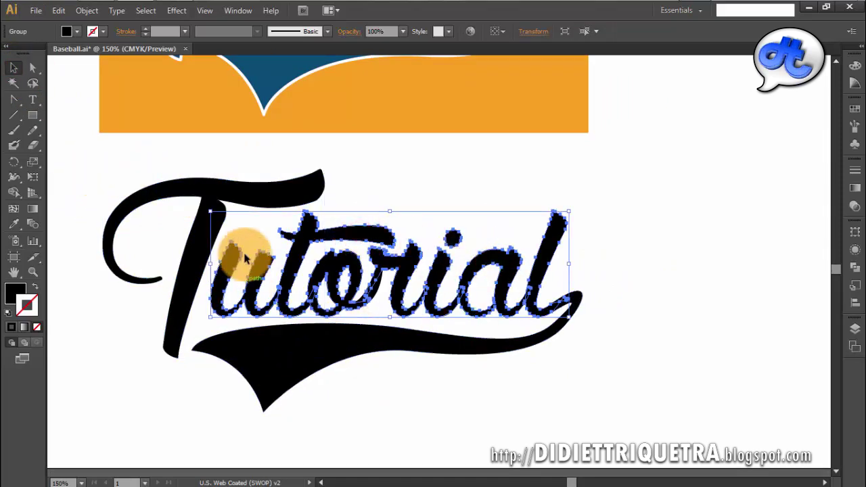
click(396, 167)
click(319, 191)
click(369, 241)
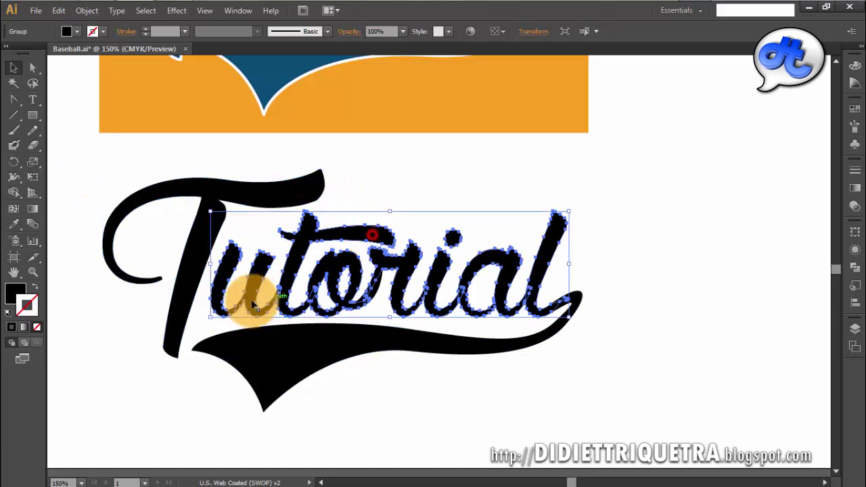
click(420, 345)
click(622, 352)
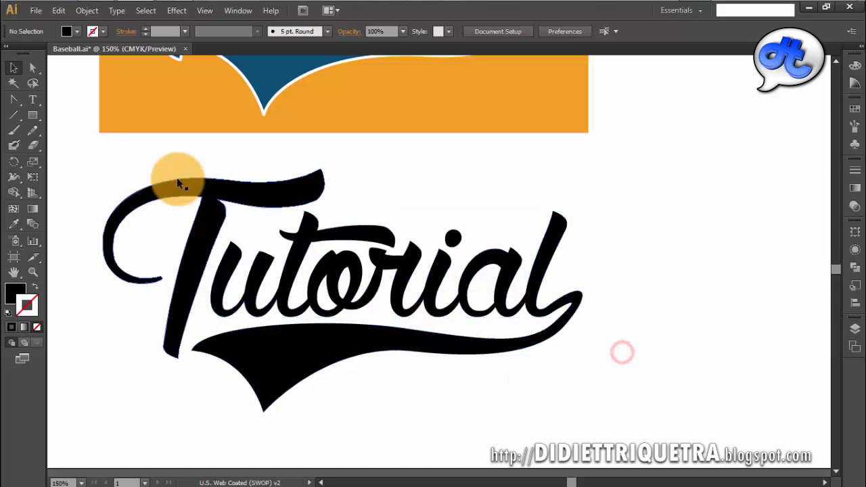
Marquee-select all the Tutorial lettering and swash and apply Pathfinder Unite.
drag(79, 148, 574, 394)
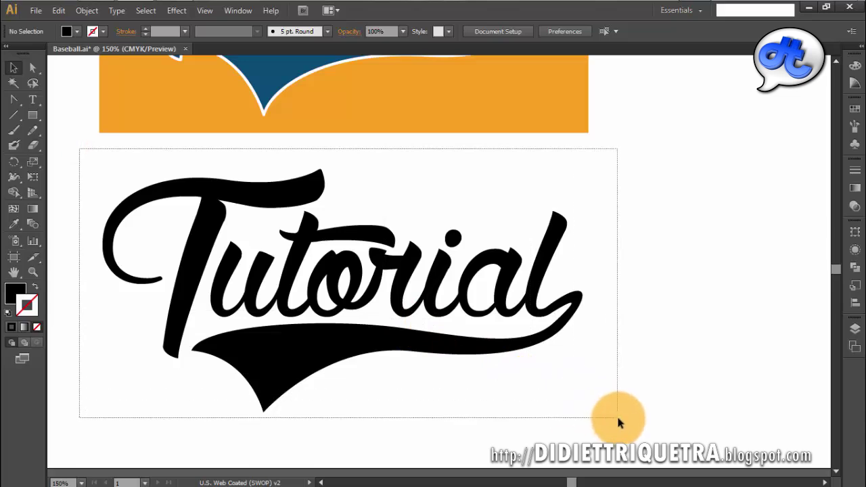
drag(617, 417, 619, 419)
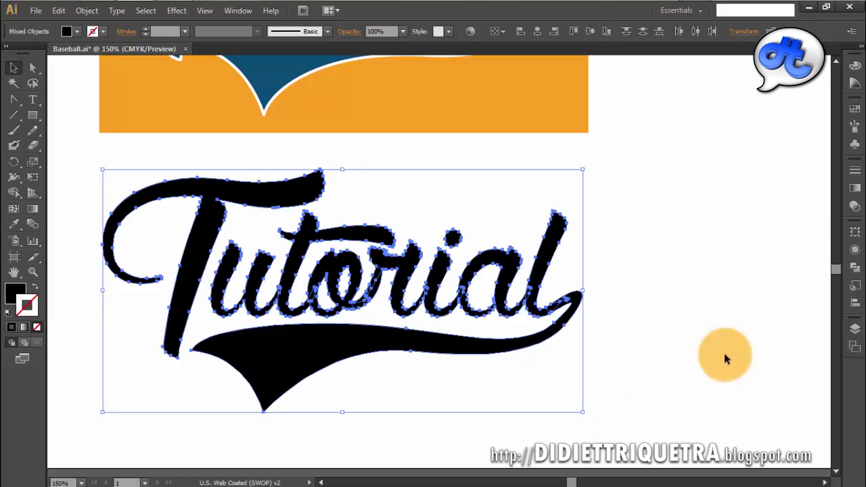
click(856, 266)
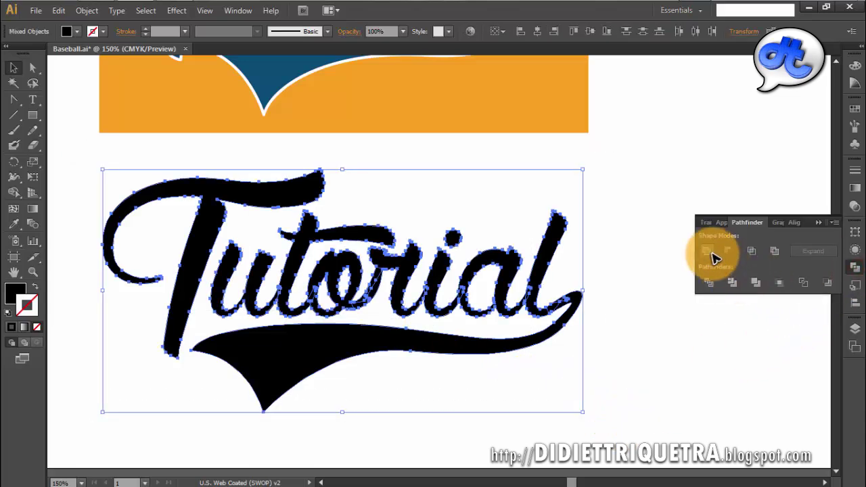
click(712, 255)
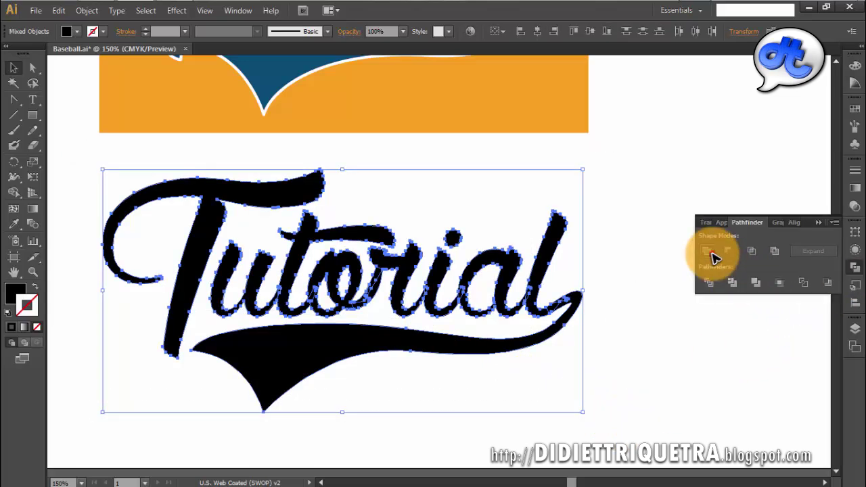
Deselect and reselect the merged artwork to confirm it is one shape.
click(655, 274)
click(511, 264)
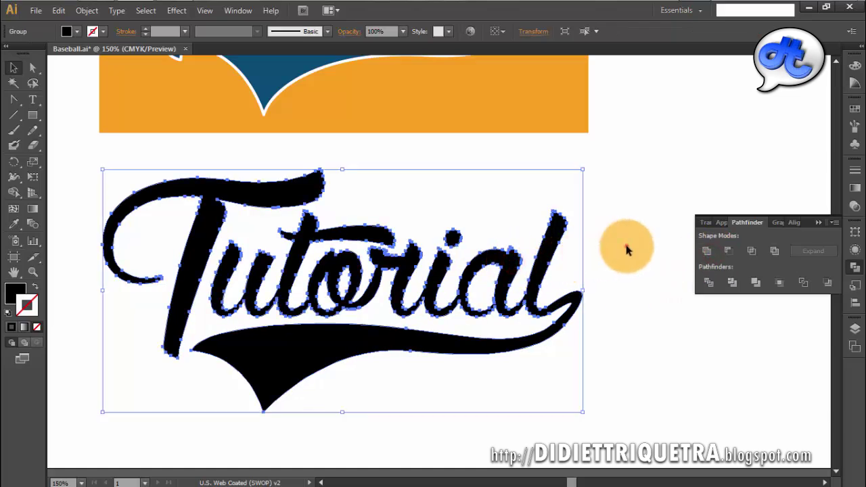
click(626, 247)
click(558, 249)
scroll(357, 216, down, 1)
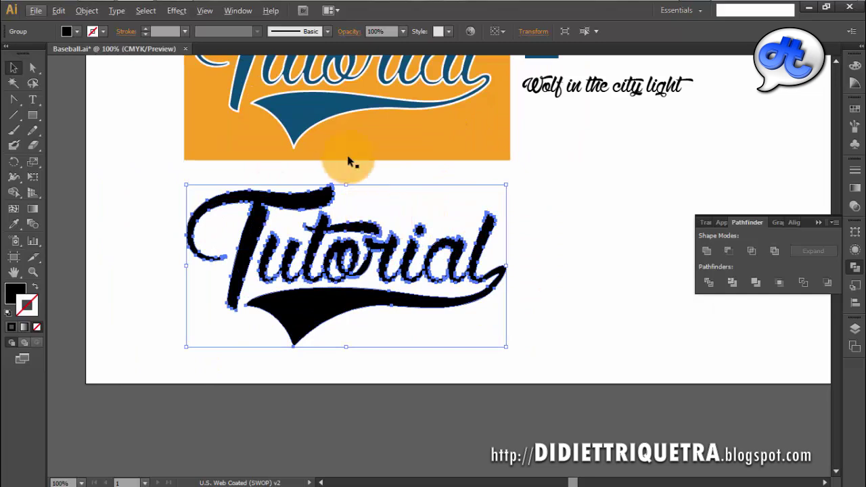
click(600, 176)
drag(600, 176, 543, 258)
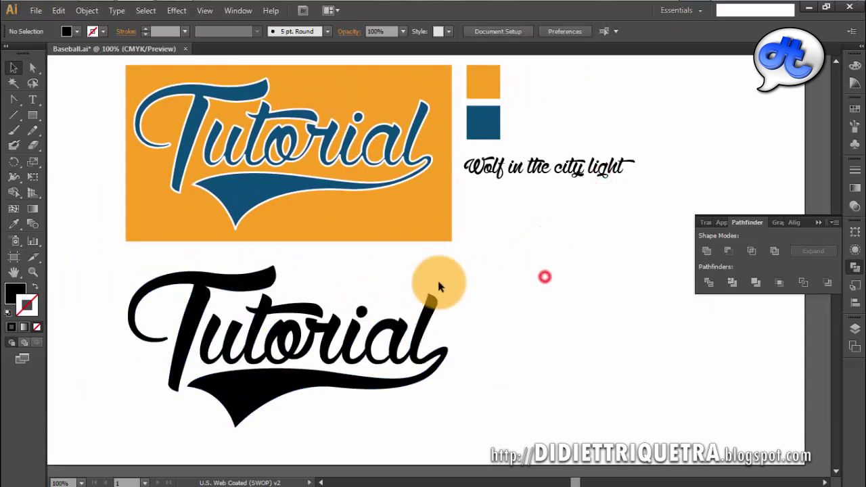
click(252, 276)
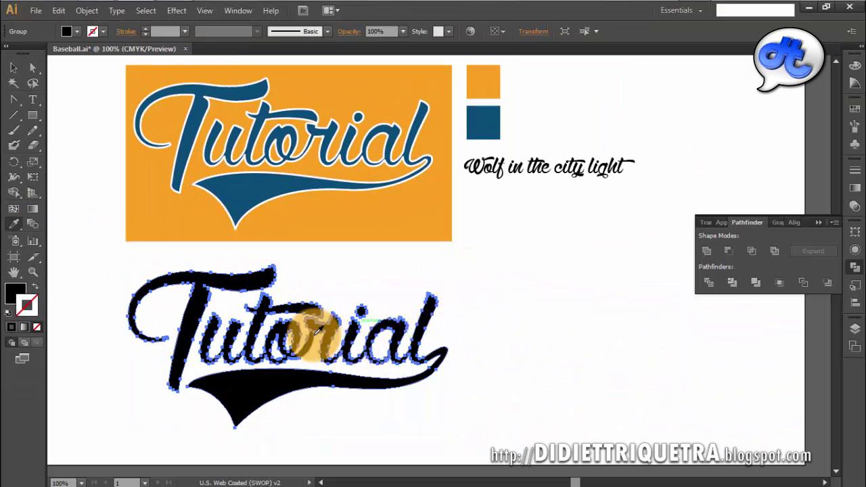
click(24, 68)
click(280, 309)
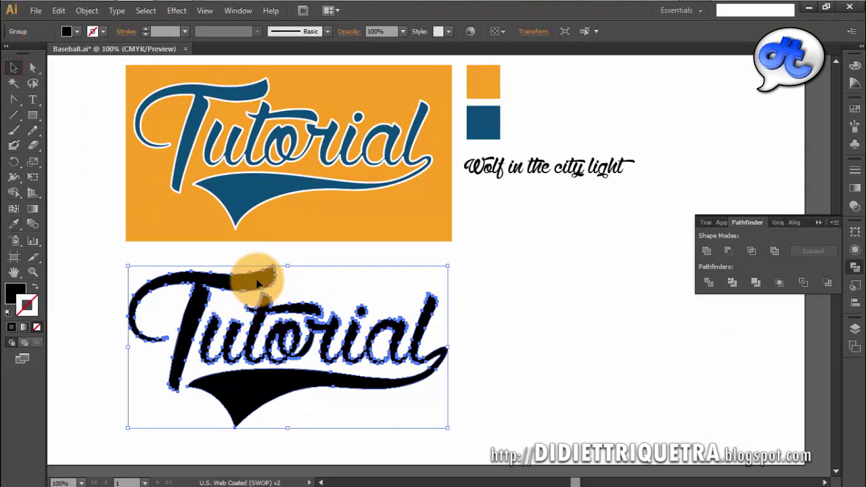
click(551, 293)
click(262, 283)
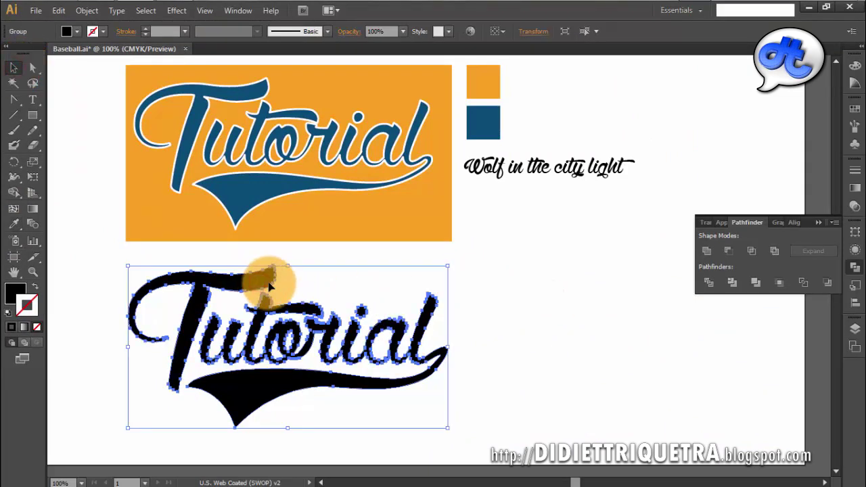
click(14, 224)
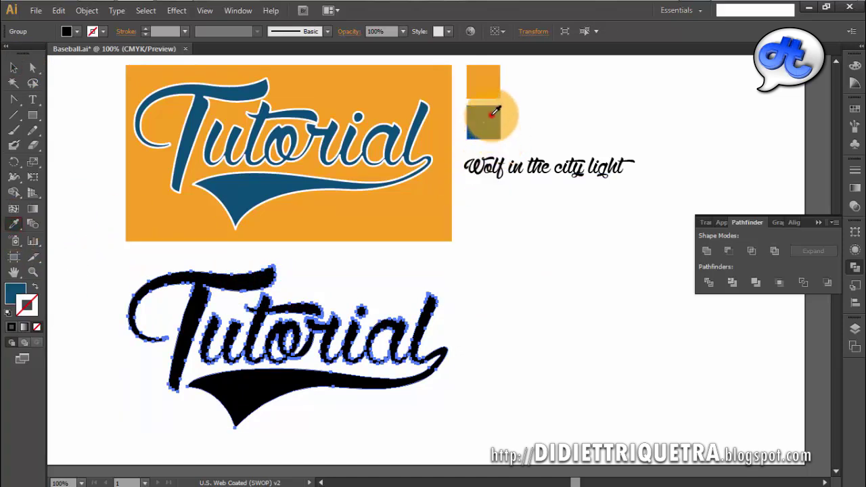
click(495, 113)
click(14, 68)
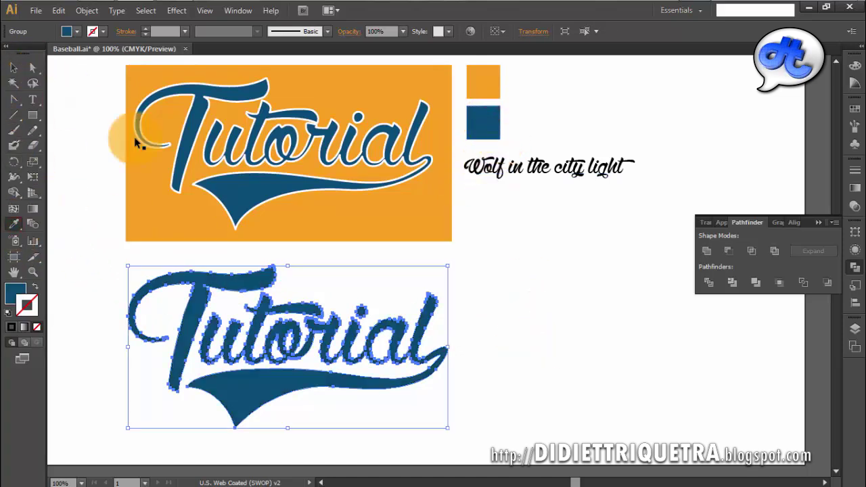
click(166, 146)
click(14, 68)
click(577, 370)
click(265, 288)
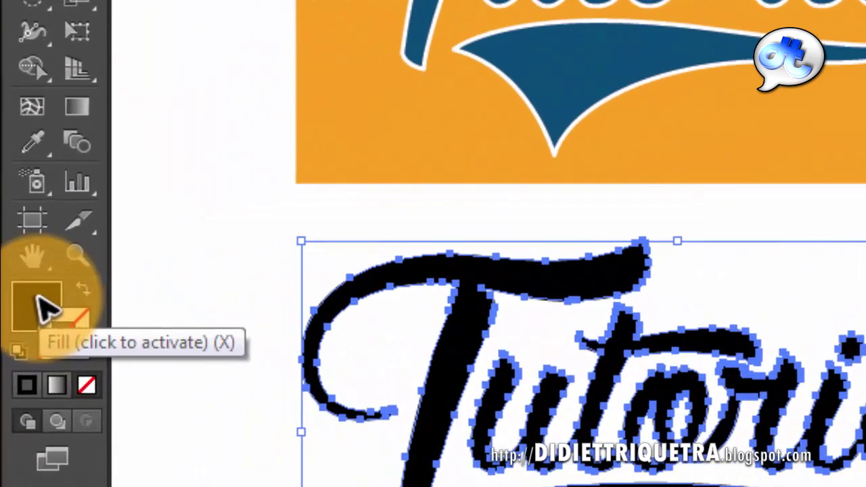
Fill the lower Tutorial lettering with a blue at about 60% brightness.
click(19, 295)
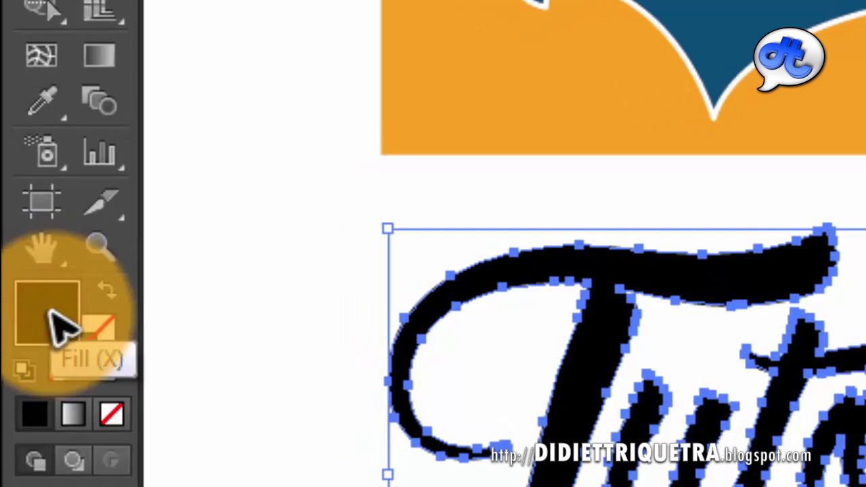
click(107, 342)
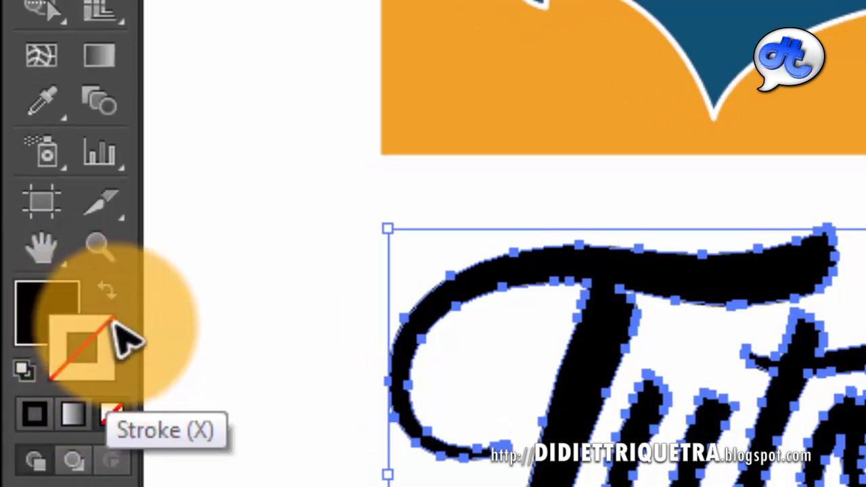
click(54, 311)
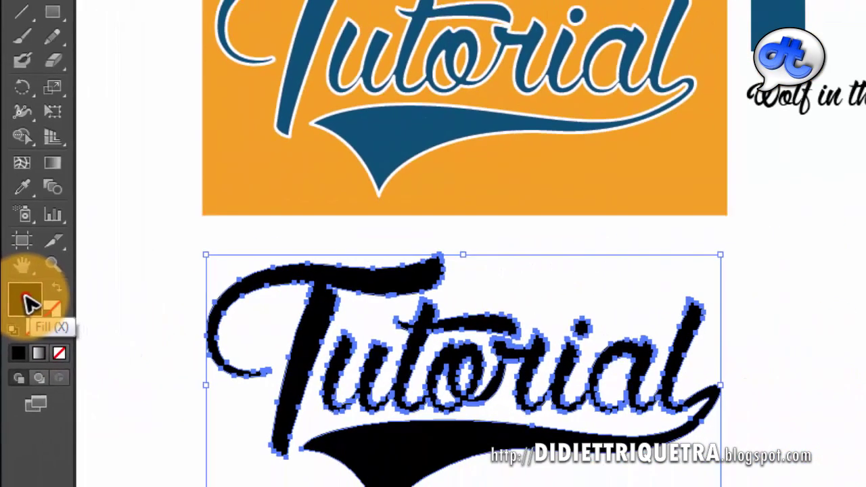
double_click(27, 305)
drag(280, 107, 552, 104)
click(498, 207)
click(533, 190)
drag(518, 173, 514, 195)
click(643, 139)
Refine the lettering fill to the deeper blue 001489 and reselect the lettering.
click(582, 308)
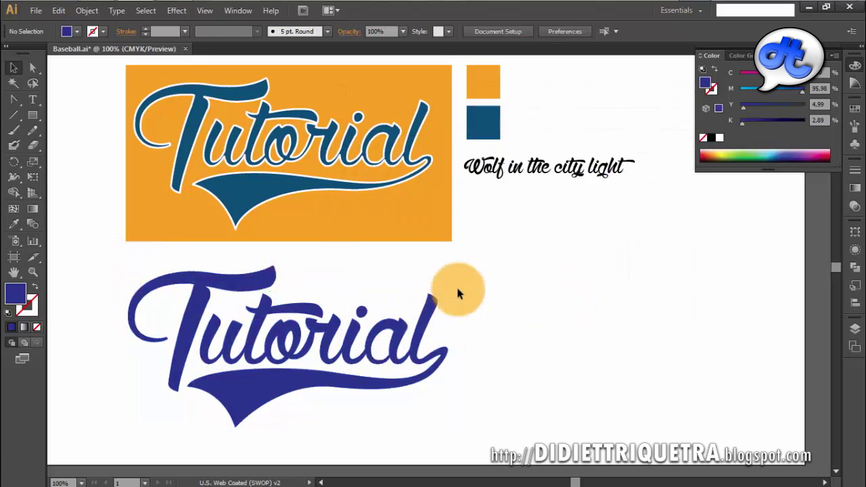
double_click(9, 294)
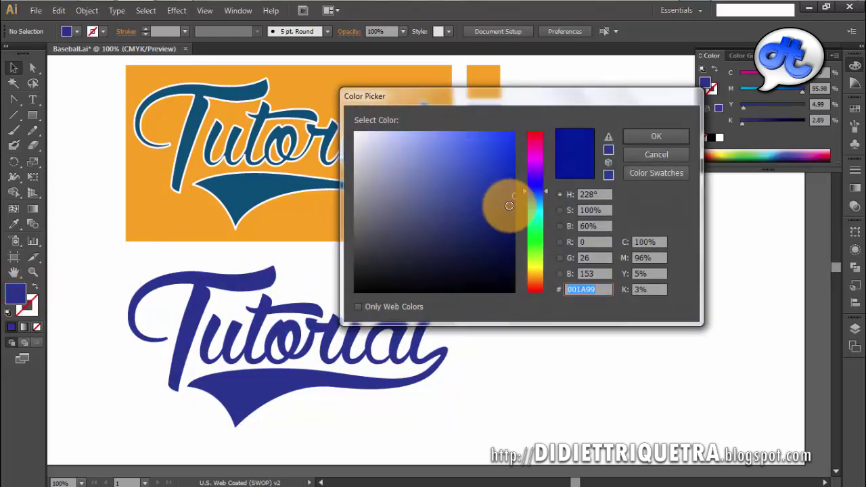
click(681, 135)
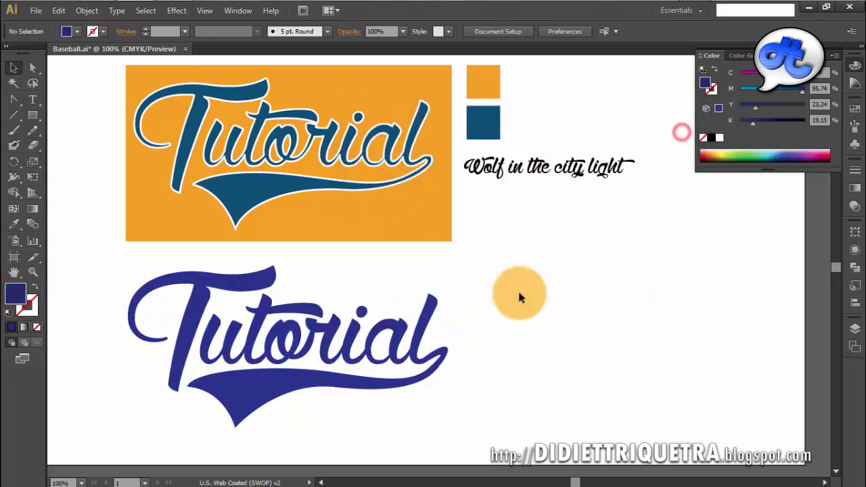
click(487, 313)
click(249, 287)
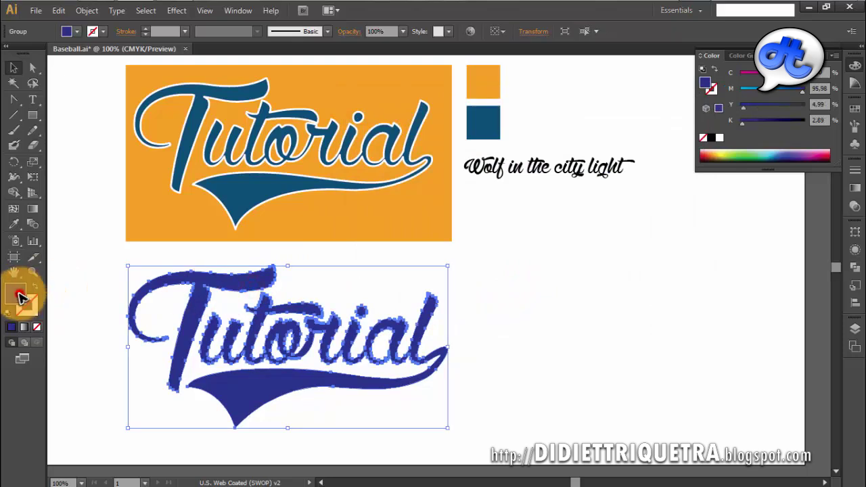
double_click(19, 295)
click(660, 138)
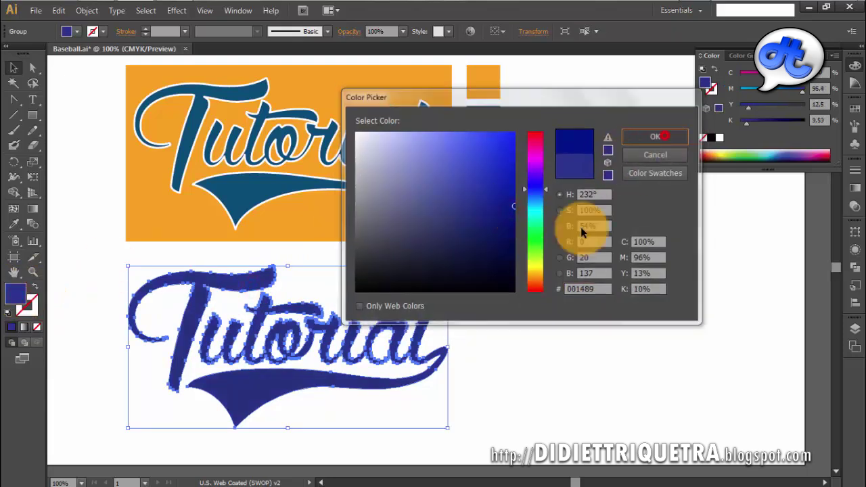
click(509, 328)
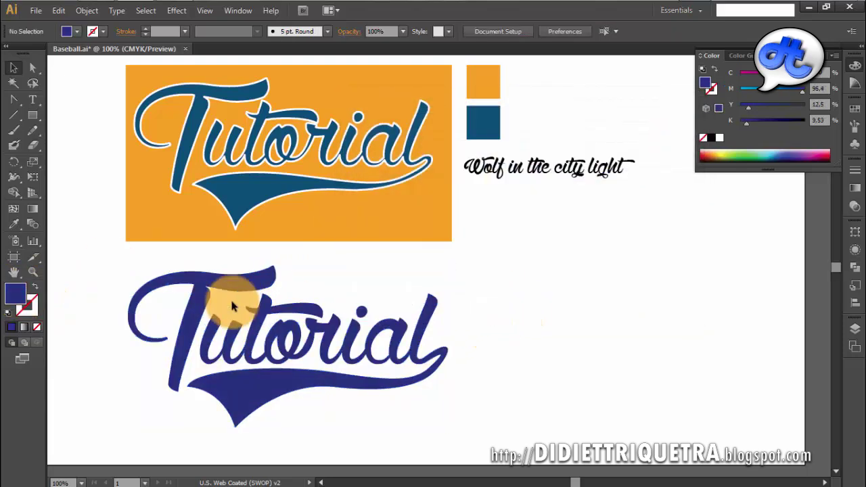
click(247, 287)
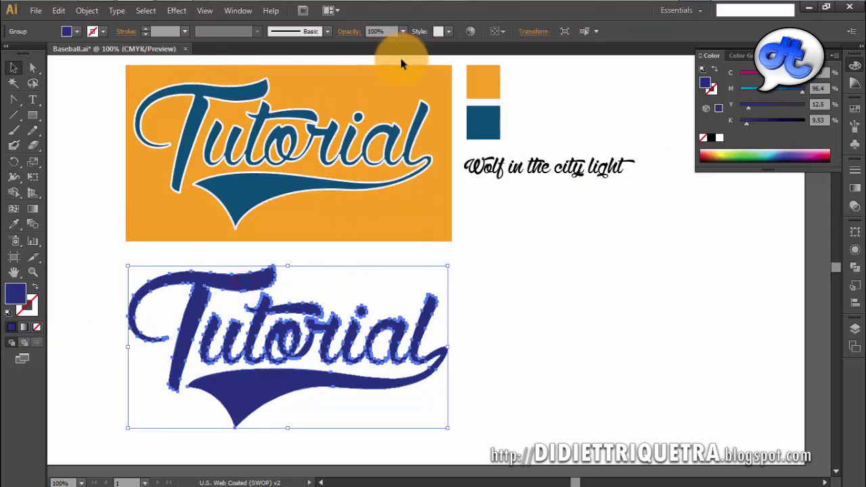
Draw a rectangle over the lower Tutorial lettering with a yellow-orange fill.
click(34, 118)
drag(118, 259, 464, 438)
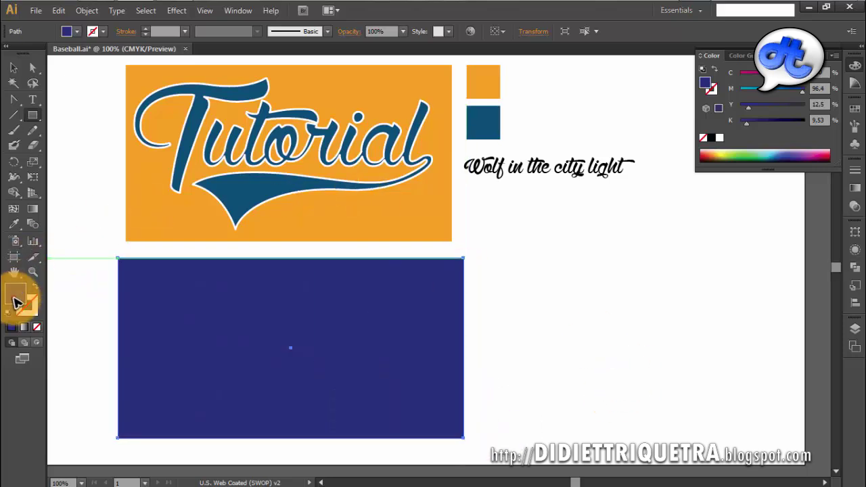
double_click(15, 295)
click(534, 273)
mouse_move(509, 198)
mouse_down()
mouse_move(527, 139)
mouse_move(609, 124)
mouse_up()
click(637, 139)
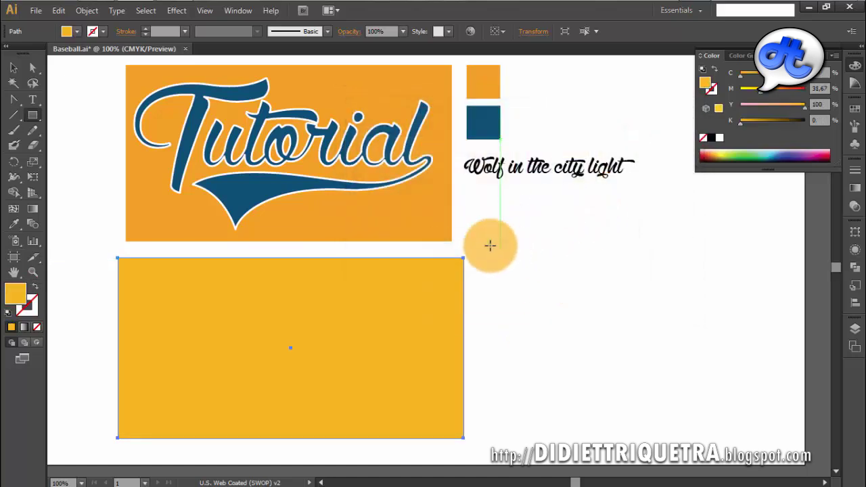
Eyedrop the orange sample square's colour onto the rectangle.
key(i)
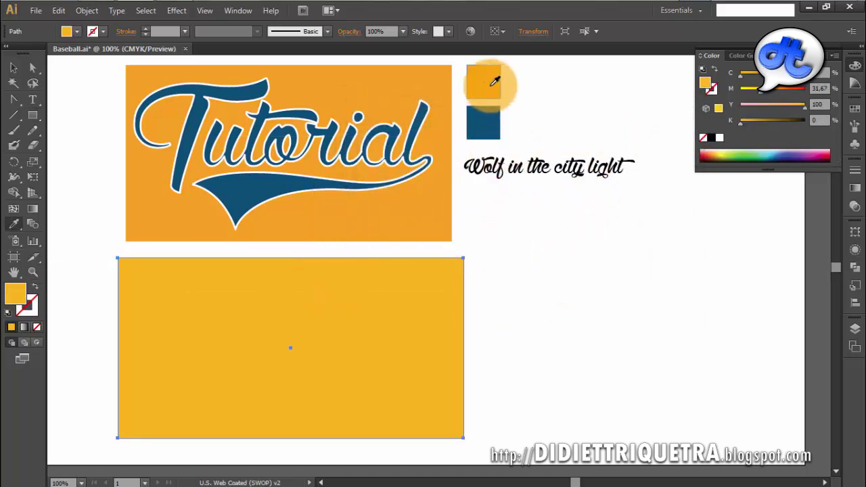
click(487, 84)
click(13, 67)
click(488, 296)
click(447, 310)
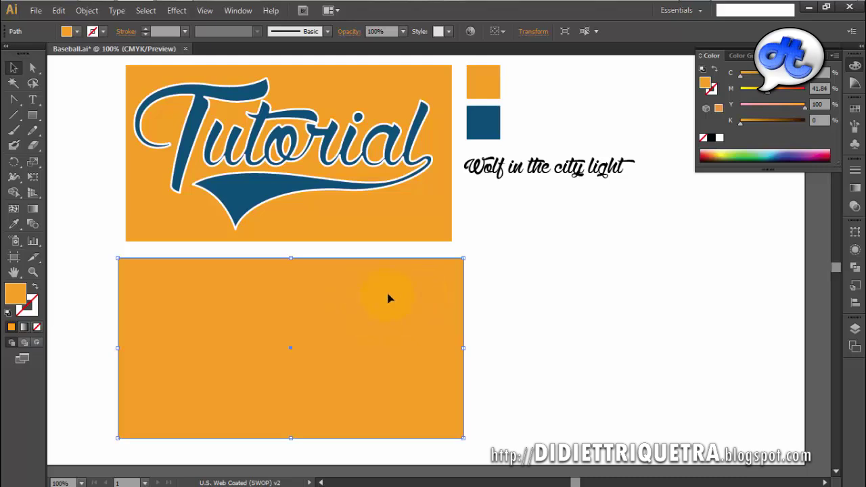
Send the orange rectangle one level back (Ctrl+[) so it sits behind the lettering.
right_click(388, 298)
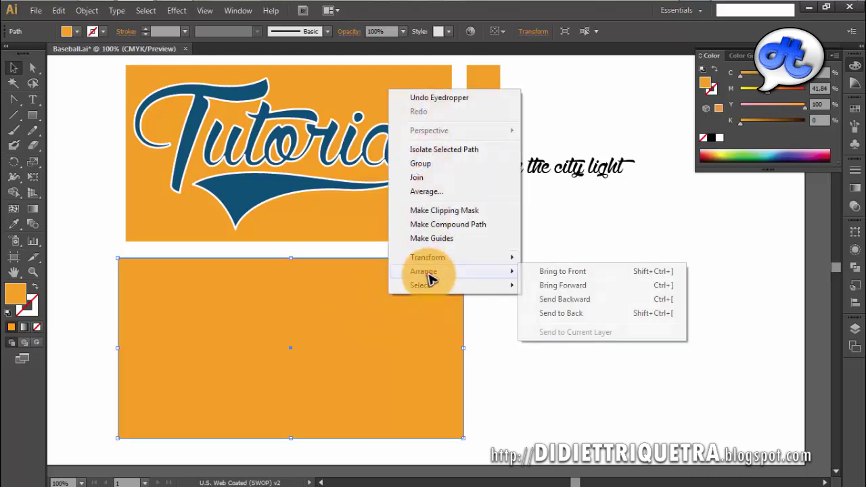
mouse_move(423, 271)
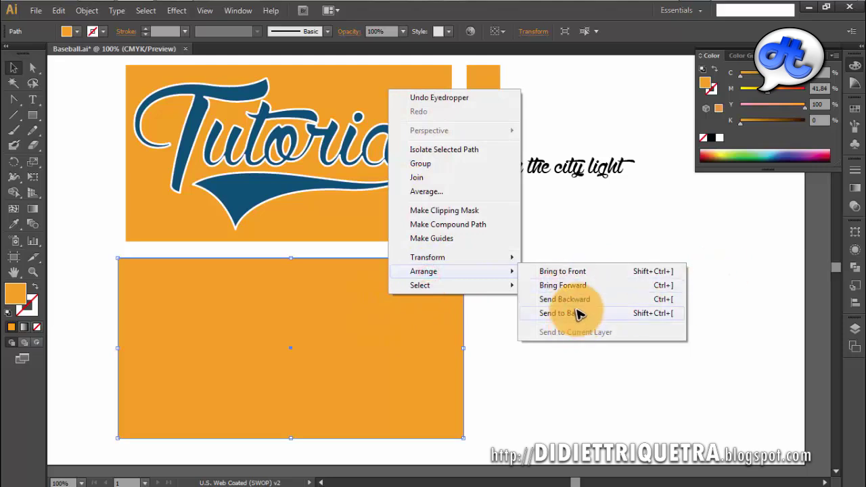
click(579, 314)
click(543, 294)
key(ctrl+z)
click(451, 276)
click(438, 286)
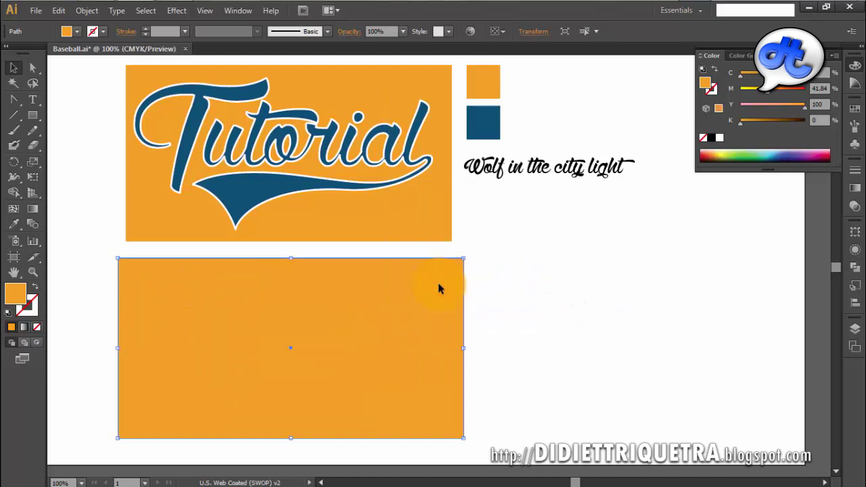
key(ctrl+shift+b)
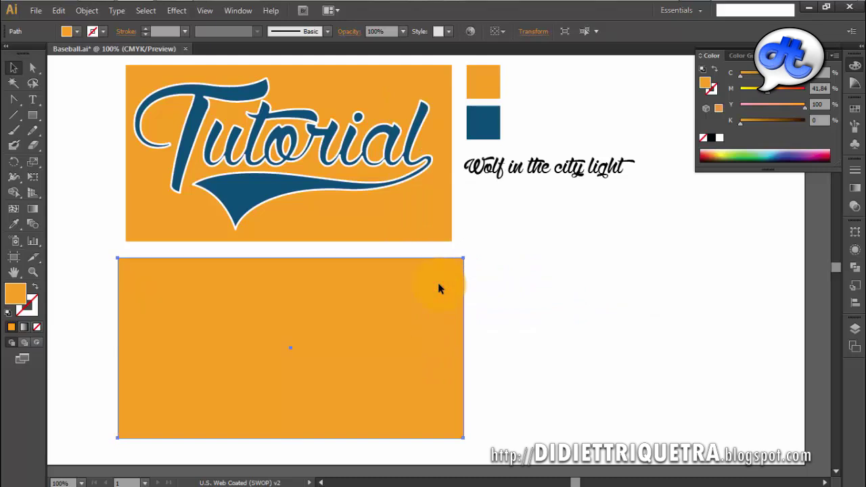
key(ctrl+bracketleft)
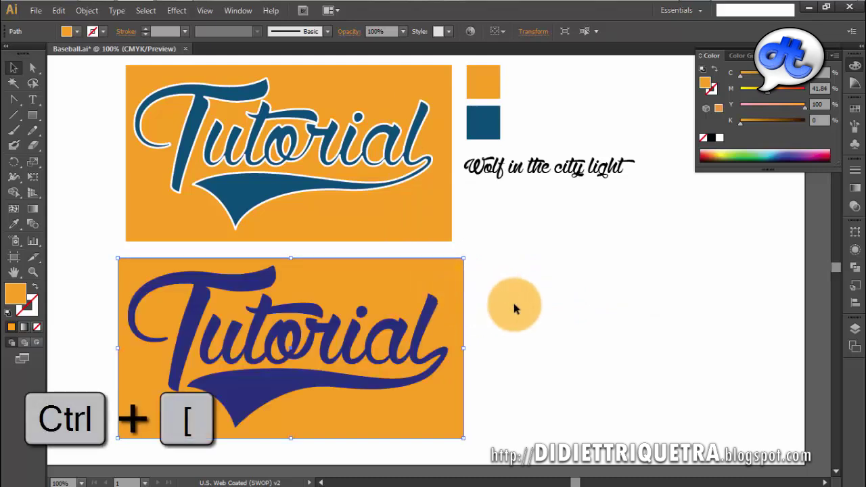
click(513, 306)
click(430, 314)
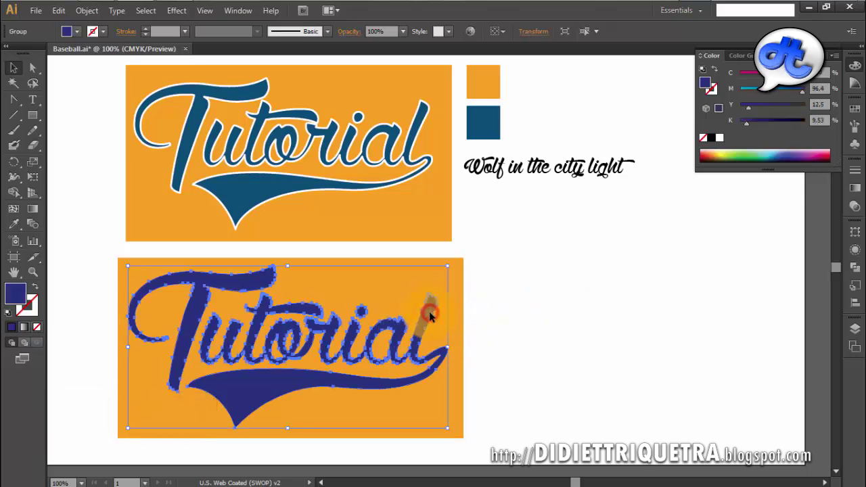
Eyedrop the dark teal-blue sample square's colour onto the lower Tutorial lettering.
key(i)
click(484, 122)
click(13, 68)
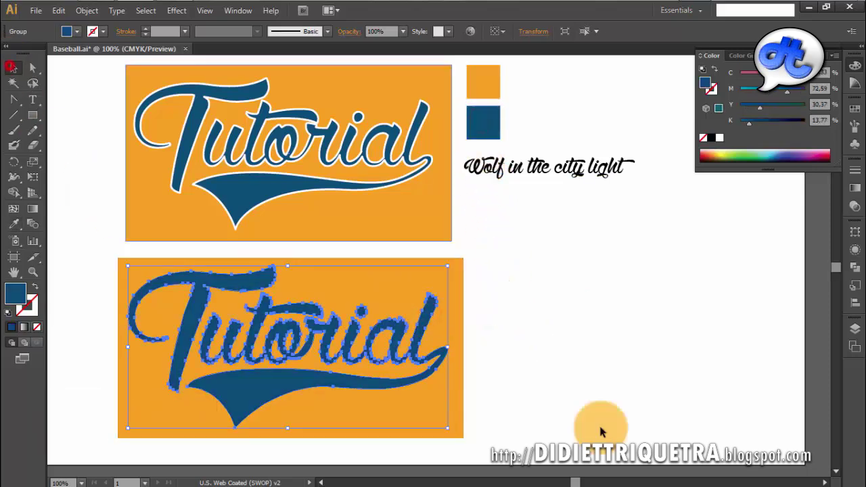
click(619, 344)
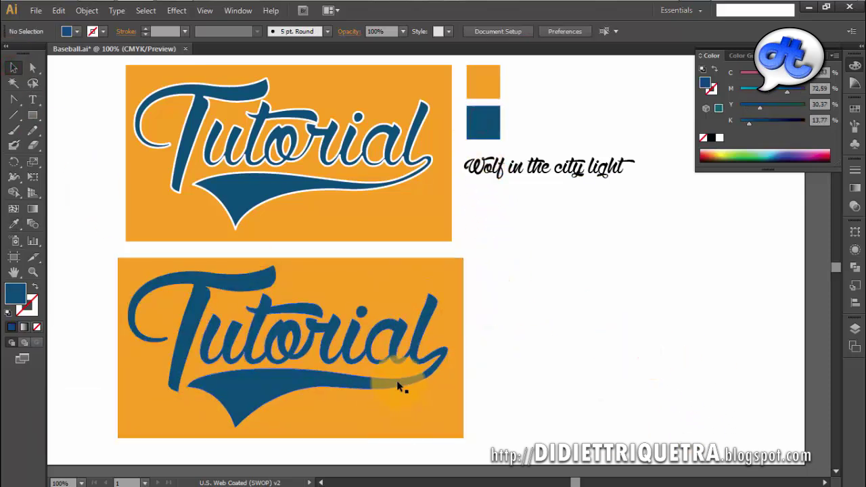
click(398, 386)
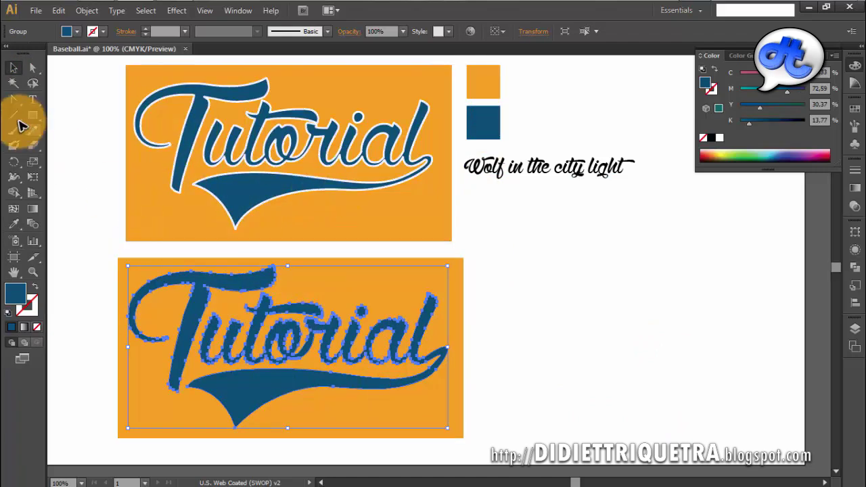
click(33, 304)
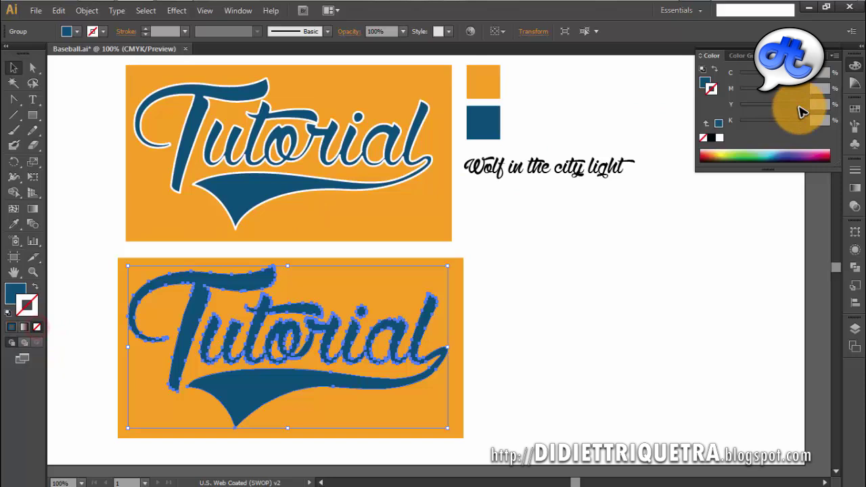
Give the lower Tutorial lettering a white outline with a 3 pt stroke weight.
click(719, 139)
click(549, 284)
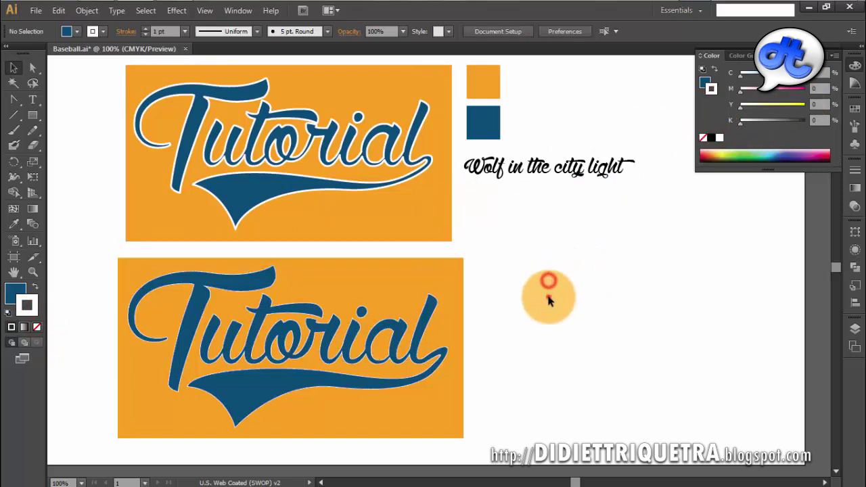
click(423, 313)
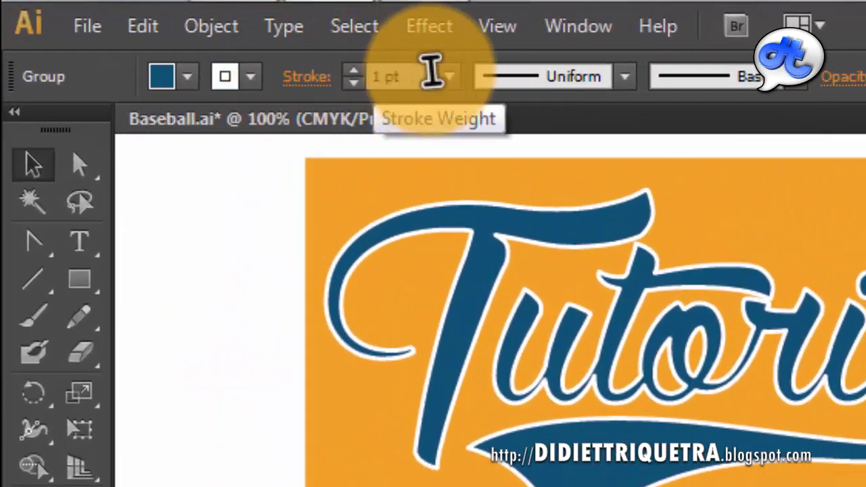
click(449, 77)
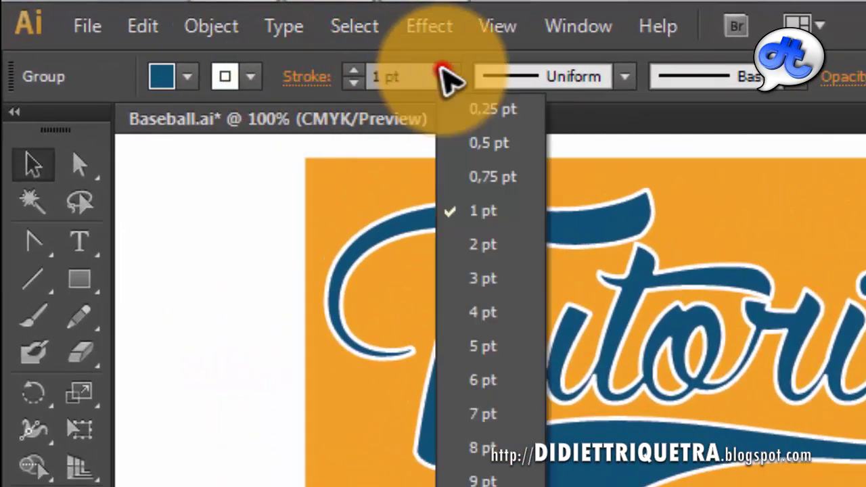
click(412, 79)
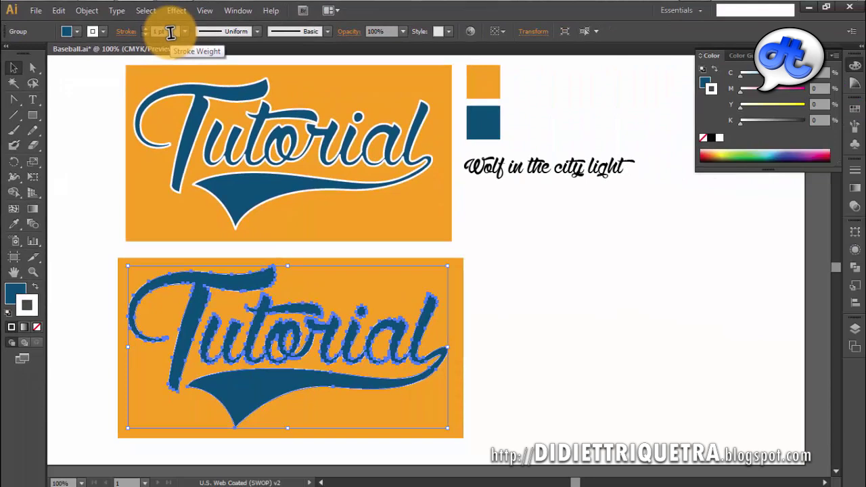
text(5)
key(Return)
key(Up)
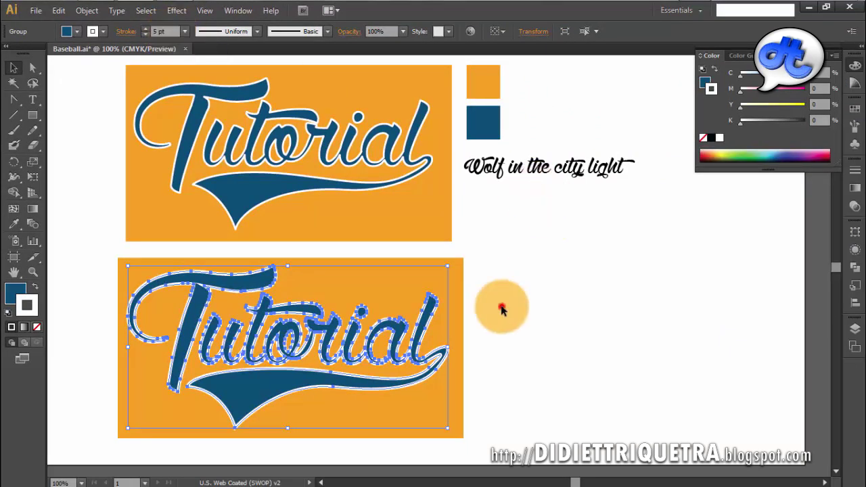
click(501, 304)
click(338, 304)
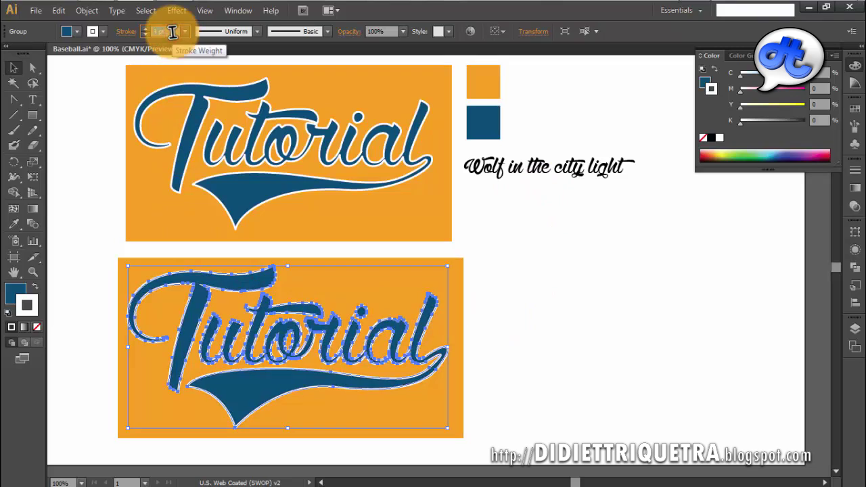
text(3)
click(565, 388)
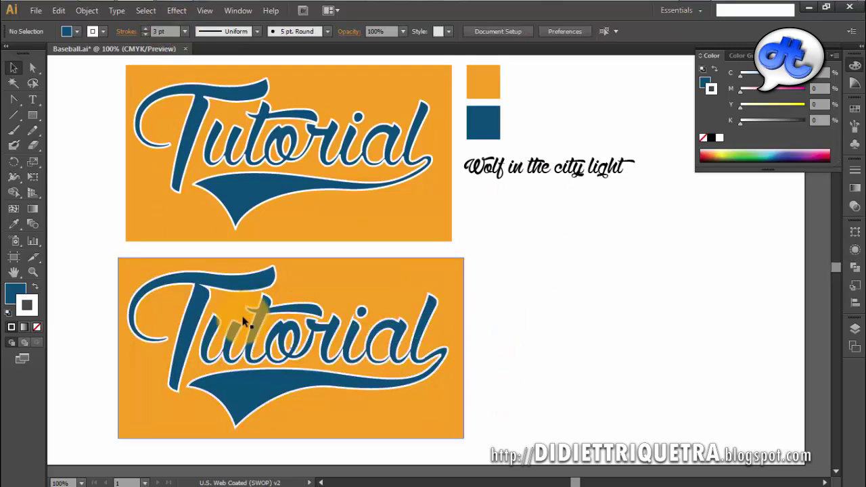
Set the lettering's white outline stroke to Round Join corners in the Stroke options.
scroll(329, 325, up, 1)
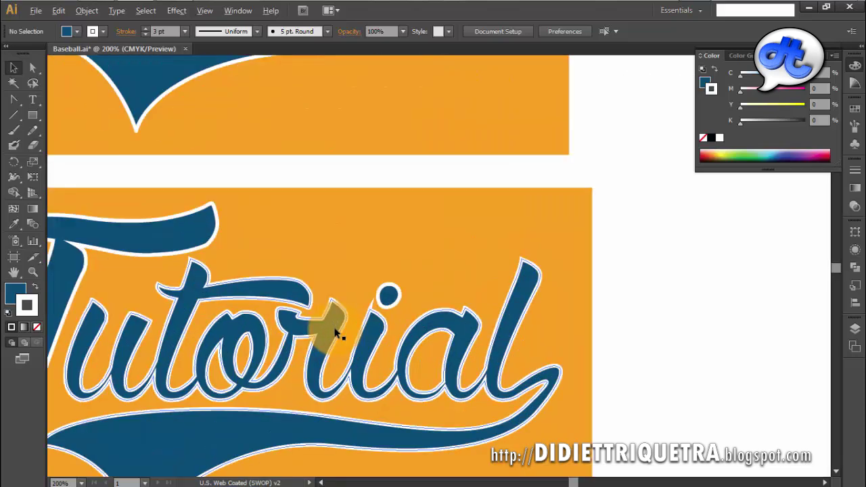
scroll(379, 315, up, 1)
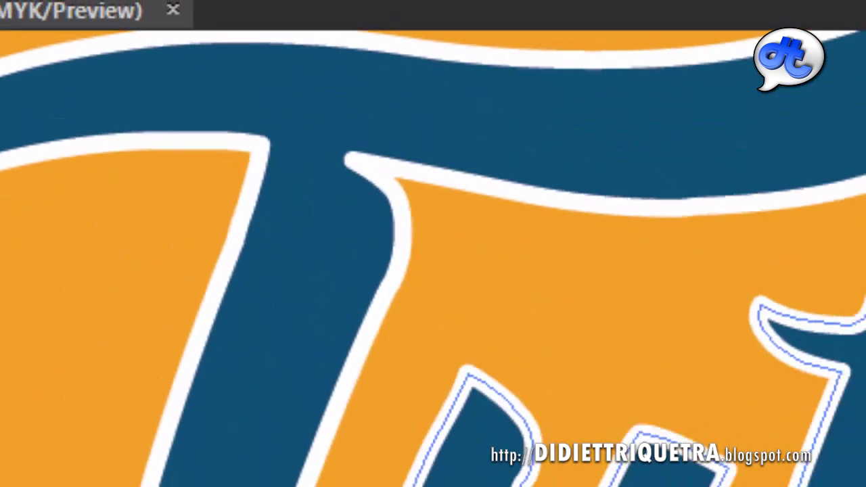
key(ctrl+1)
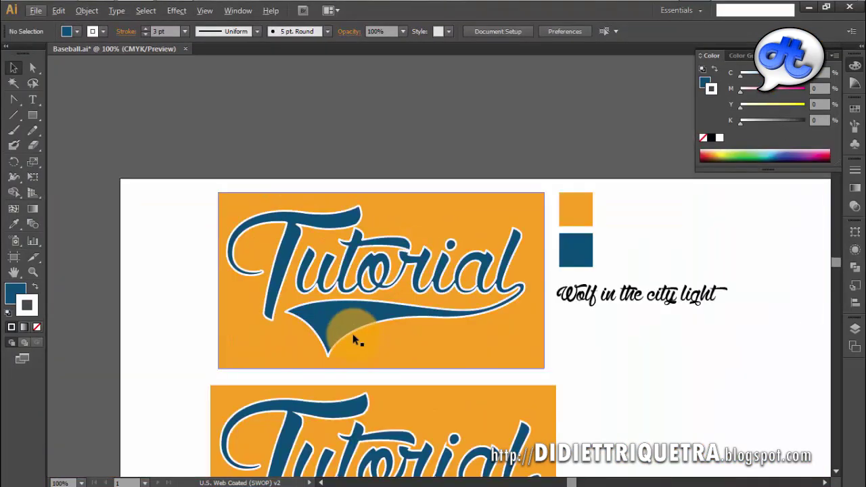
scroll(366, 305, down, 3)
click(379, 296)
click(619, 358)
click(366, 308)
scroll(393, 344, up, 1)
scroll(393, 347, up, 1)
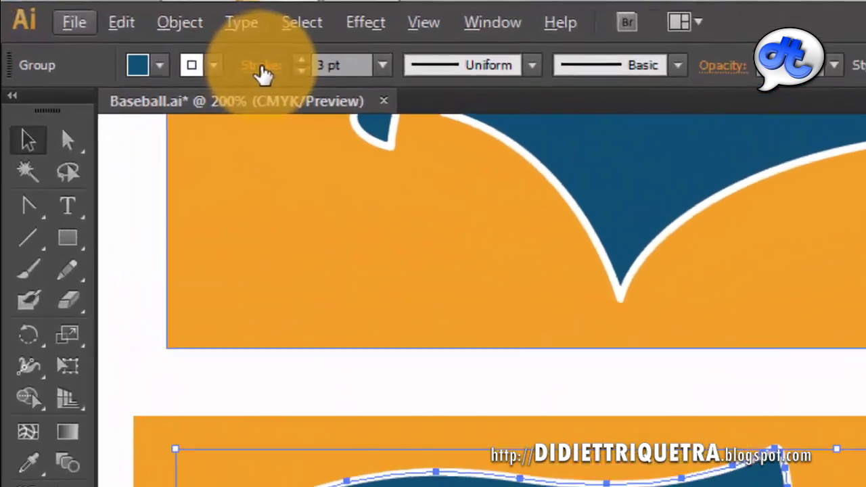
click(262, 68)
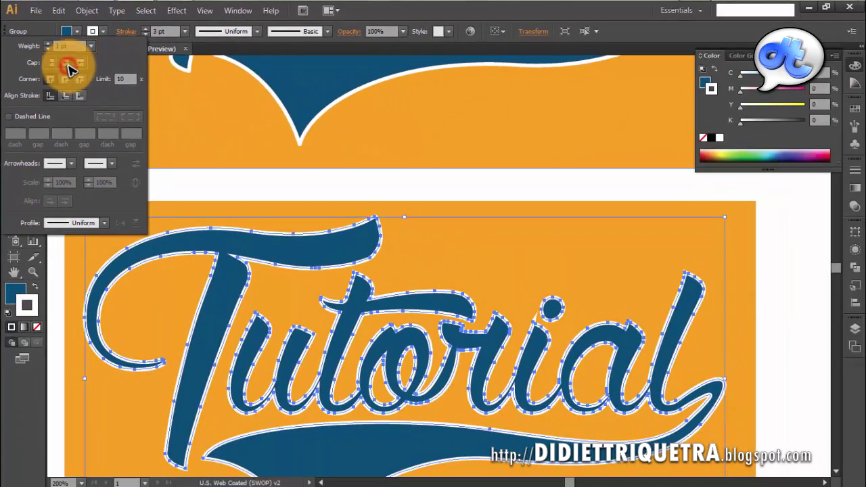
click(65, 80)
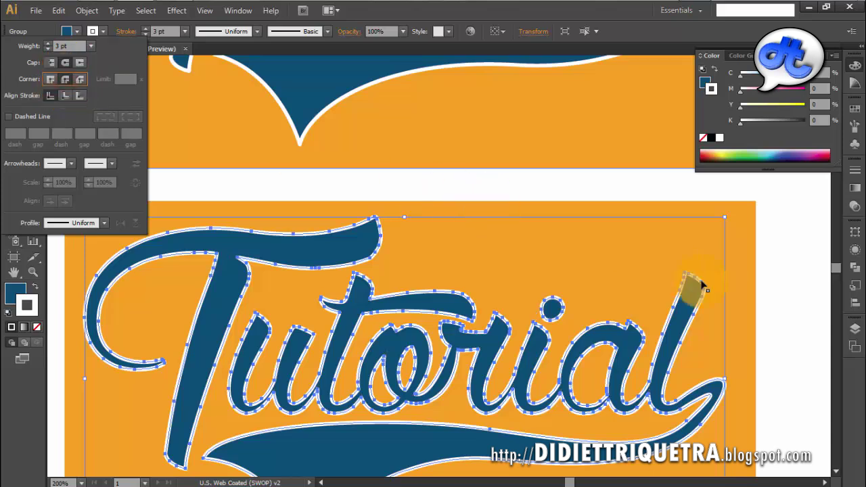
click(771, 319)
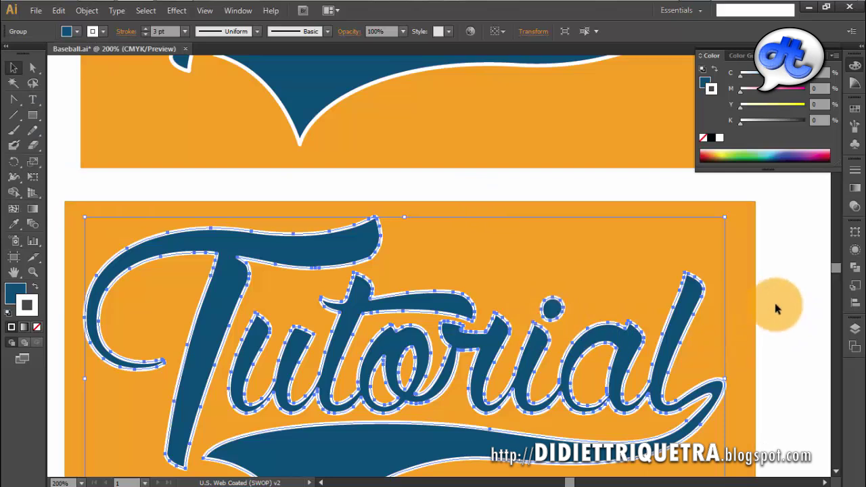
click(789, 295)
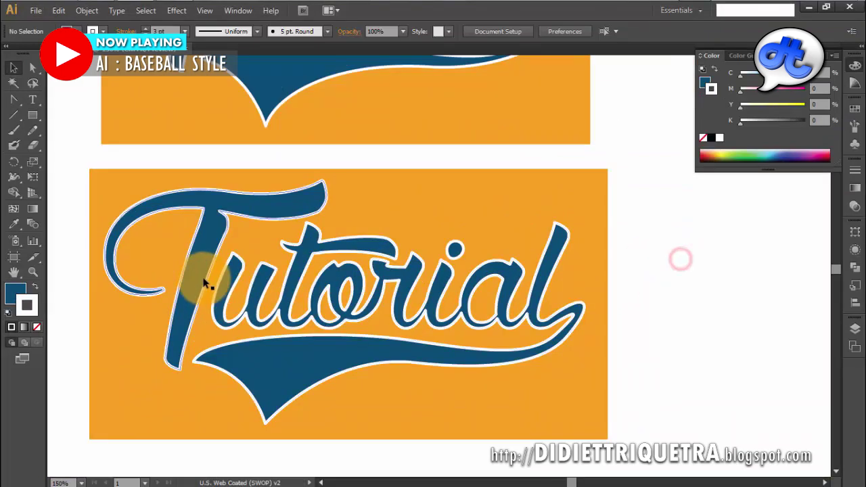
click(203, 274)
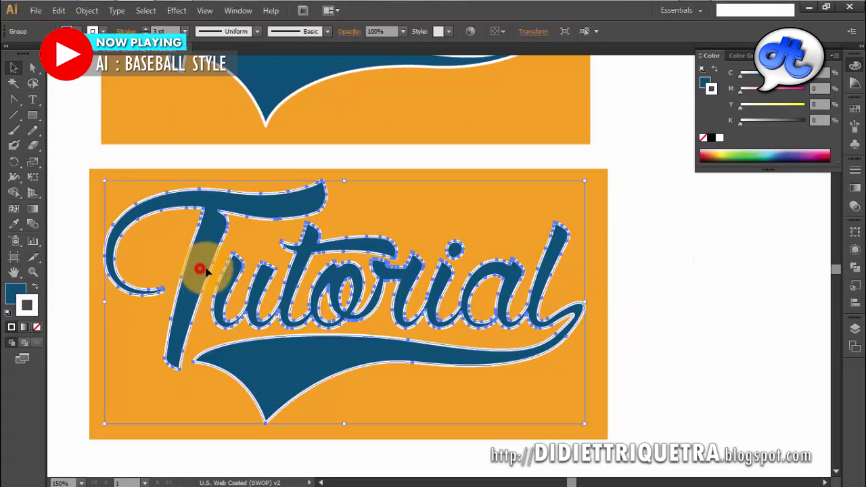
click(658, 279)
click(453, 216)
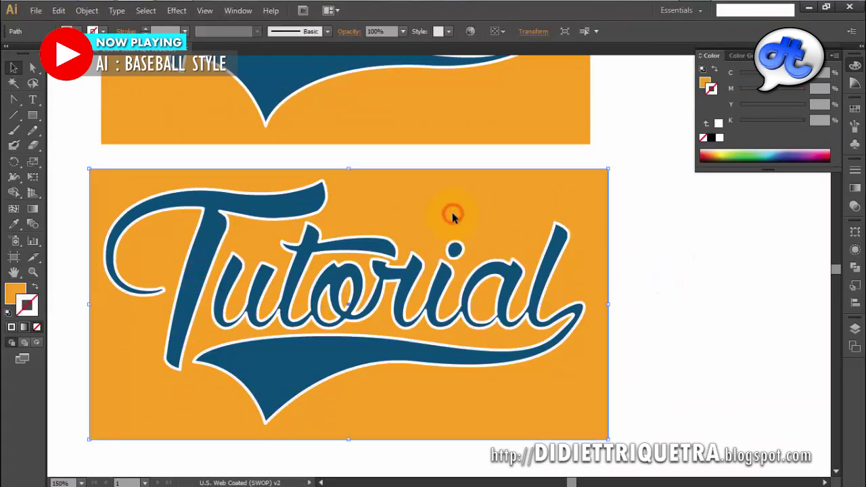
drag(490, 222, 435, 228)
drag(350, 236, 415, 223)
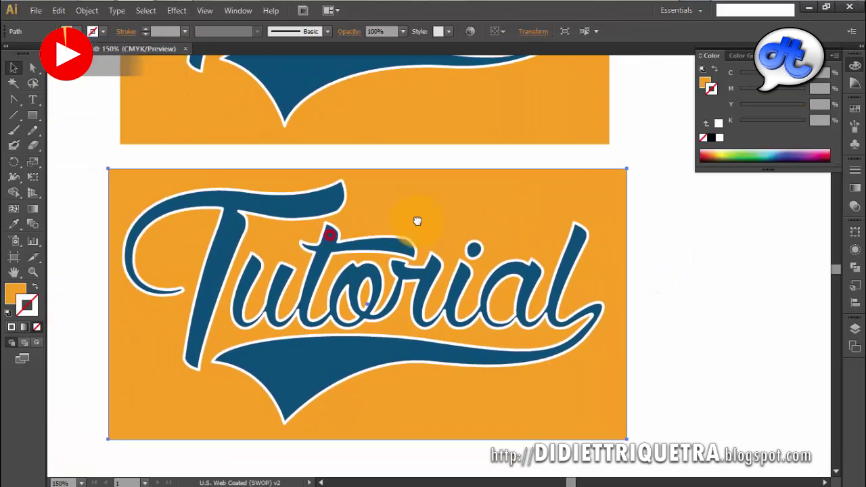
mouse_move(406, 252)
mouse_down()
mouse_move(472, 211)
mouse_move(229, 228)
mouse_move(519, 139)
mouse_up()
mouse_move(473, 257)
mouse_down()
mouse_move(493, 145)
mouse_move(284, 258)
mouse_up()
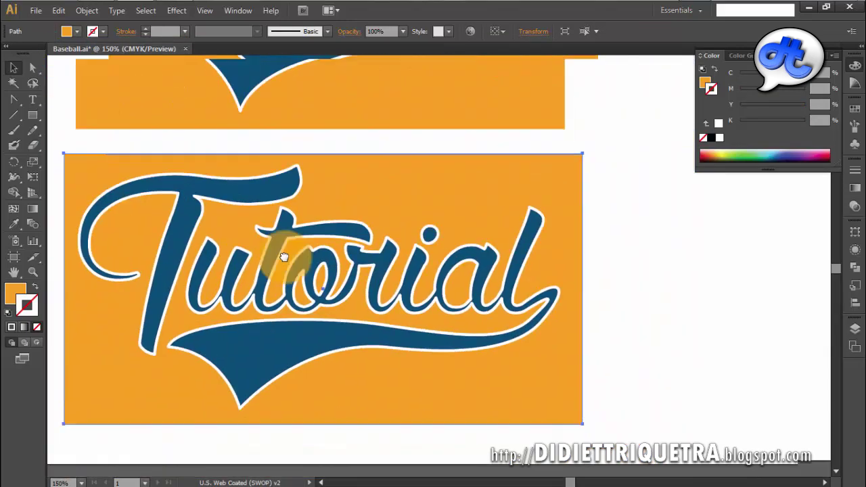
mouse_move(350, 222)
mouse_down()
mouse_move(433, 251)
mouse_move(439, 199)
mouse_up()
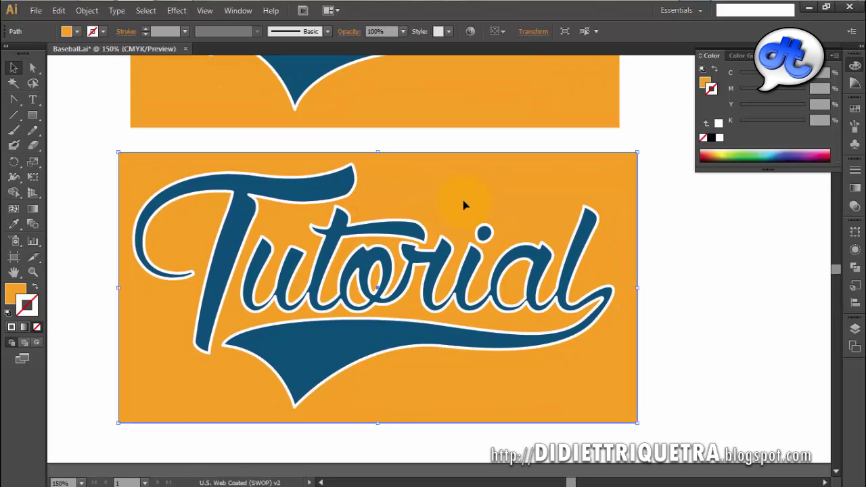
key(space)
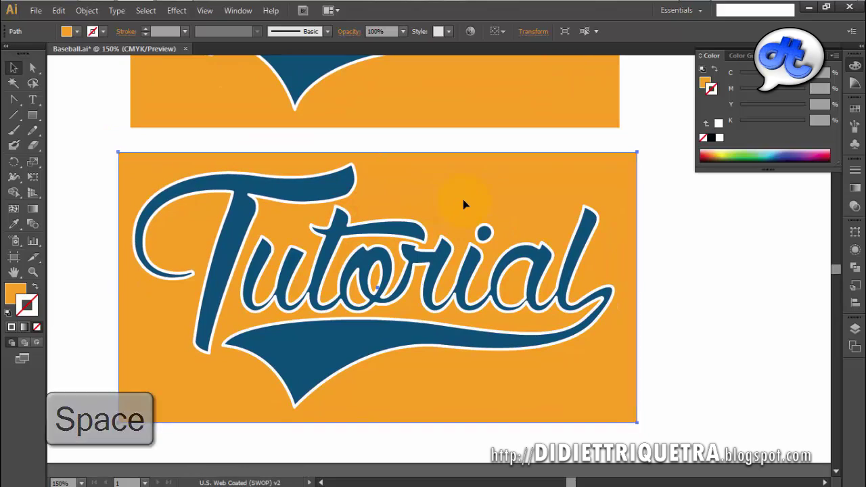
mouse_move(454, 201)
mouse_down()
mouse_move(443, 178)
mouse_move(411, 189)
mouse_up()
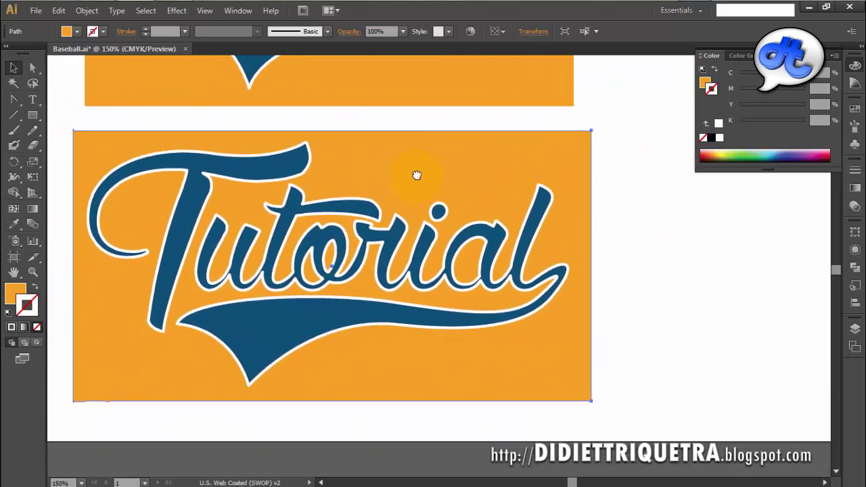
key(alt)
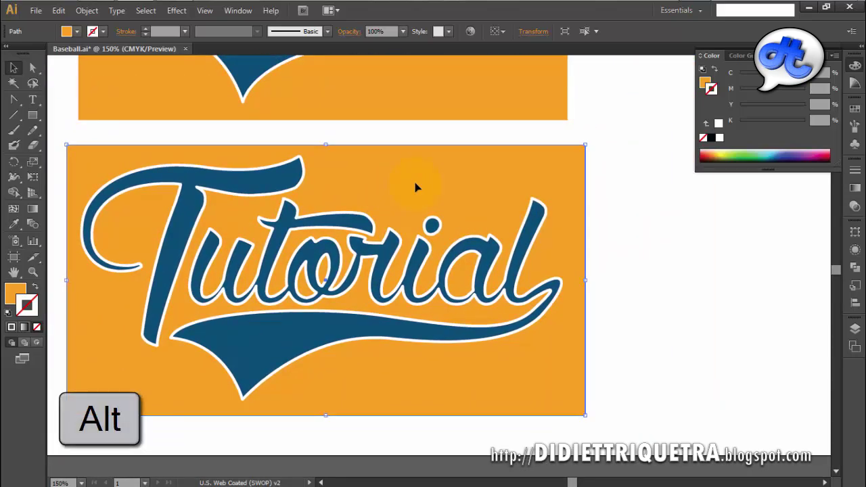
scroll(415, 187, up, 3)
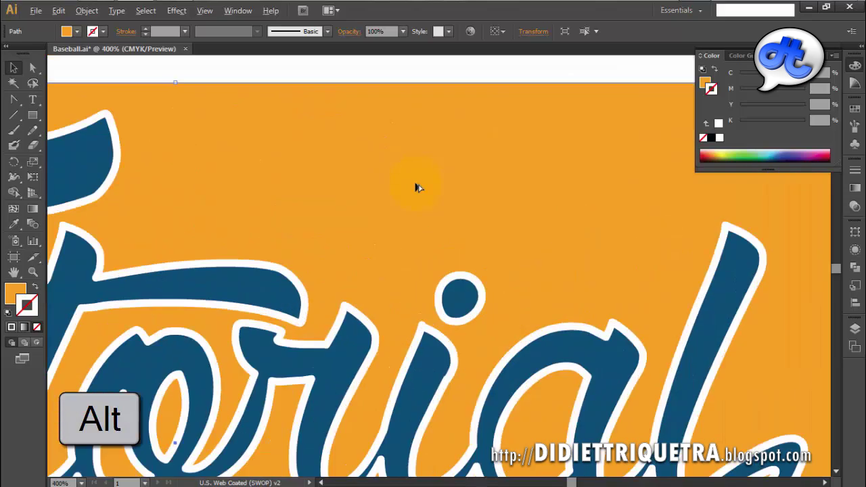
scroll(415, 187, up, 1)
scroll(415, 187, down, 3)
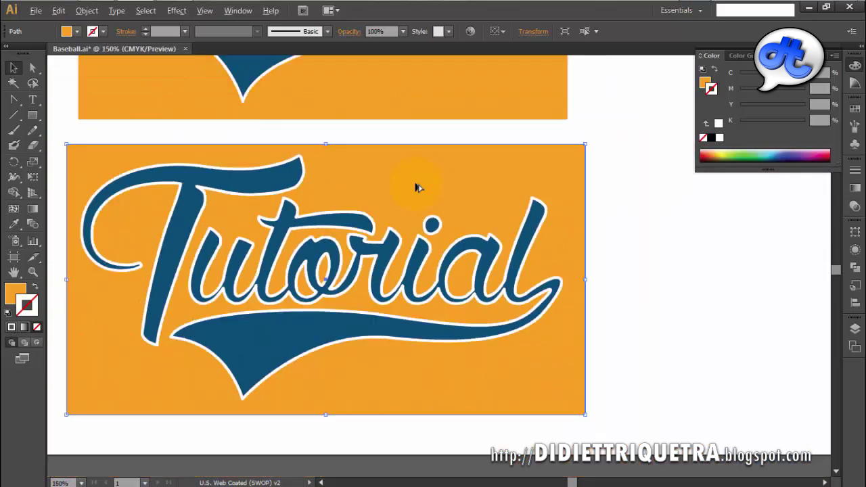
scroll(415, 187, down, 1)
scroll(415, 187, up, 2)
click(696, 212)
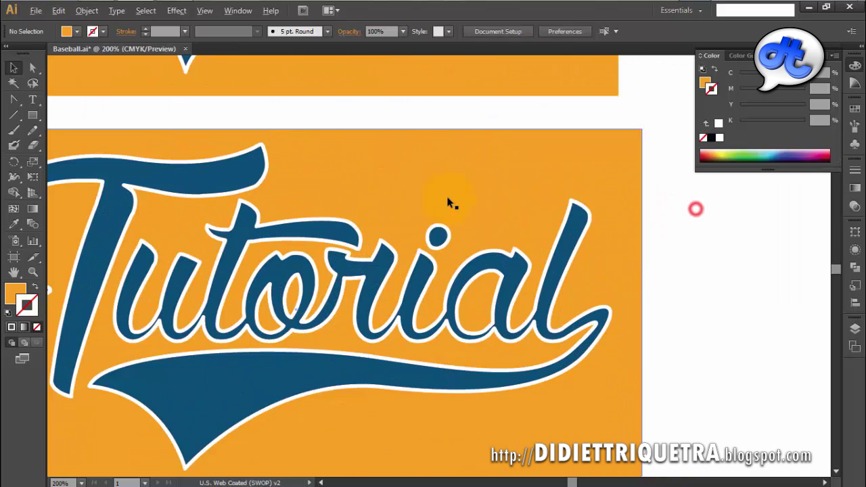
scroll(402, 187, down, 1)
scroll(400, 185, down, 1)
scroll(425, 178, down, 1)
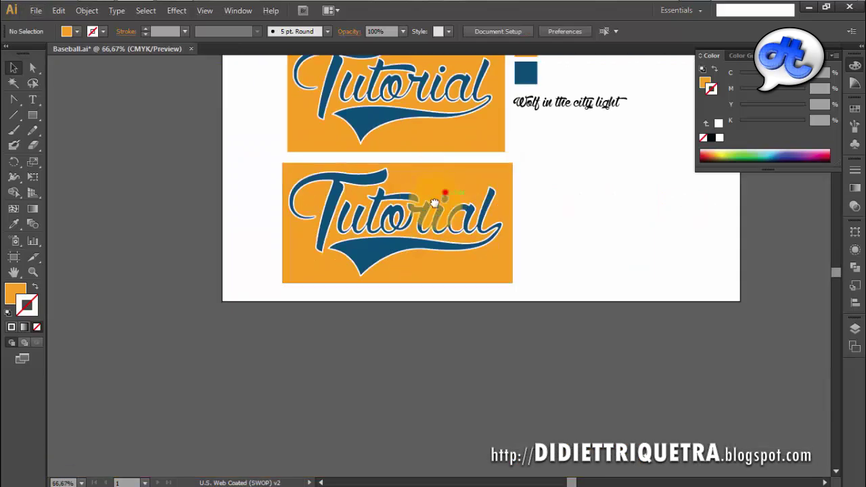
drag(446, 192, 370, 269)
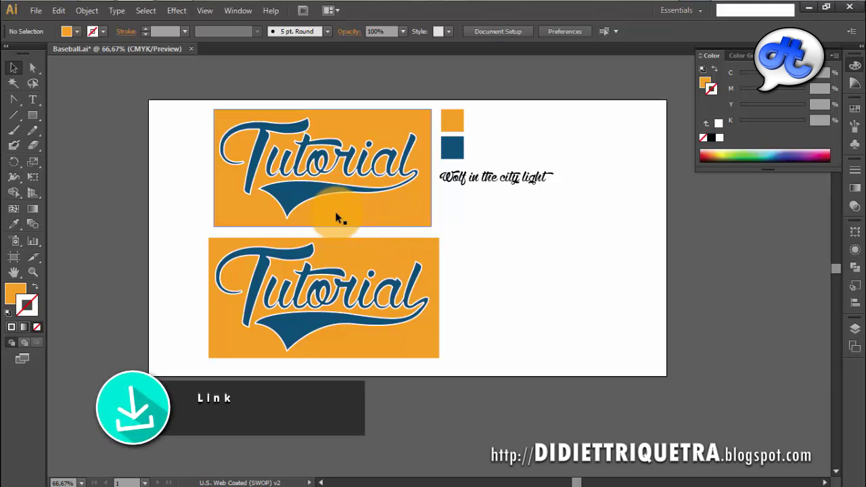
click(548, 246)
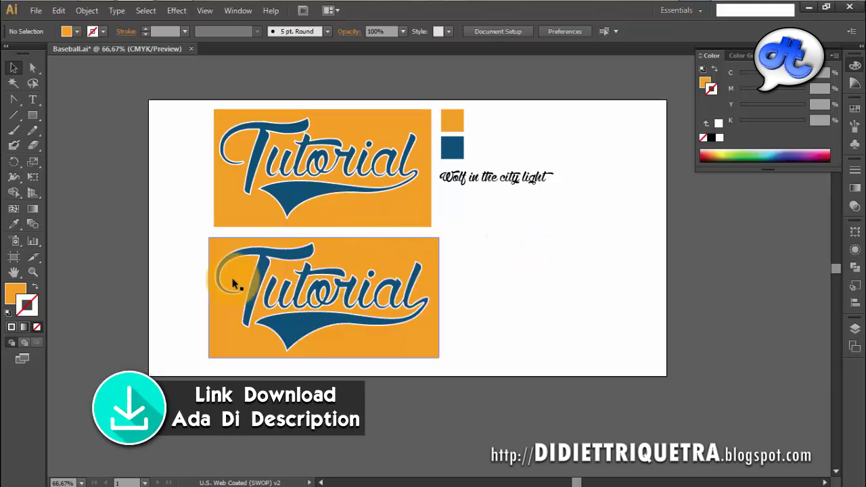